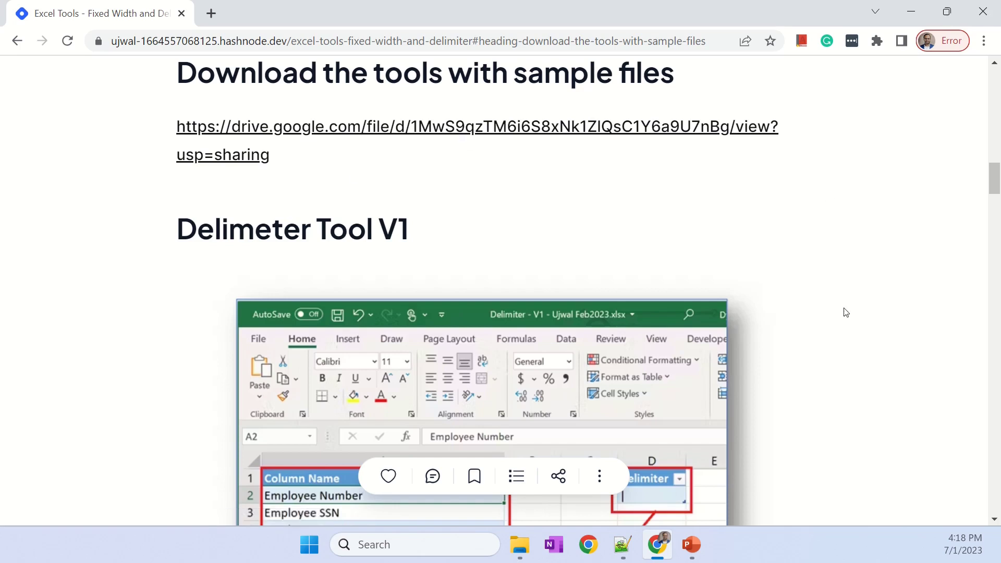
# Review the Delimeter and Fixed Width tool entries in the article's table of contents and jump to the Delimeter Tool V1 section
pyautogui.scroll(10, 847, 333)
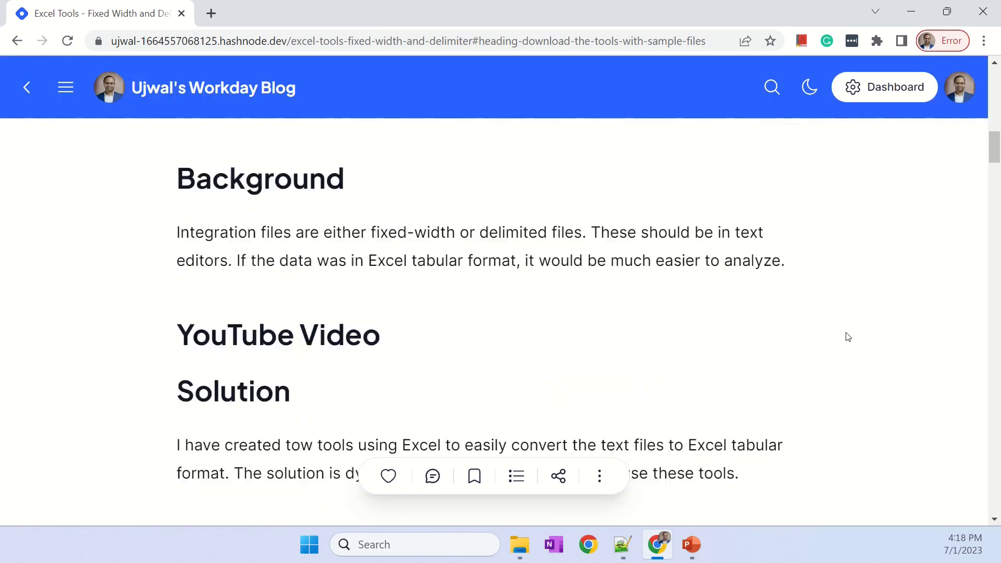
pyautogui.scroll(4, 847, 336)
pyautogui.scroll(-1, 887, 302)
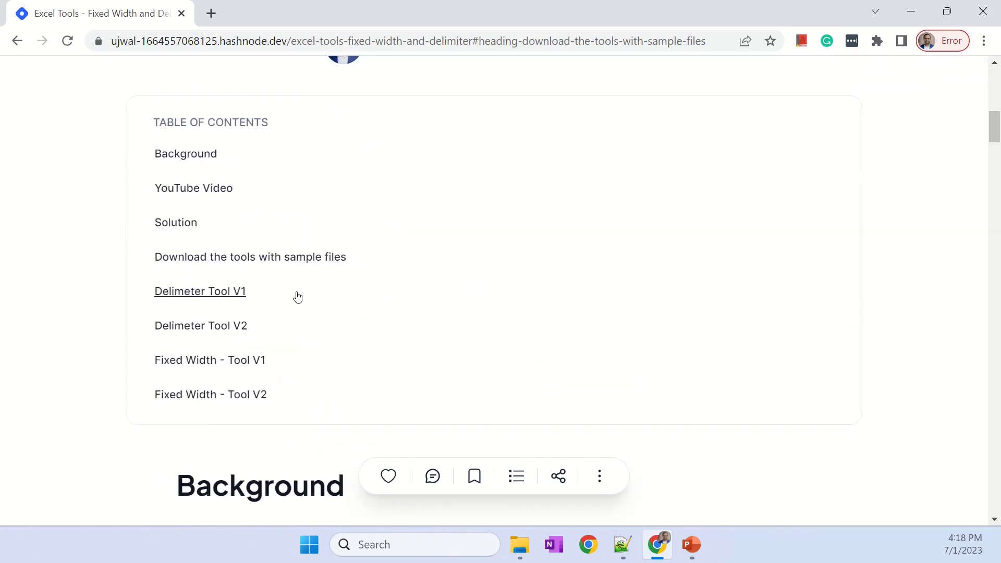
pyautogui.moveTo(145, 299); pyautogui.dragTo(256, 299)
pyautogui.moveTo(145, 364); pyautogui.dragTo(277, 368)
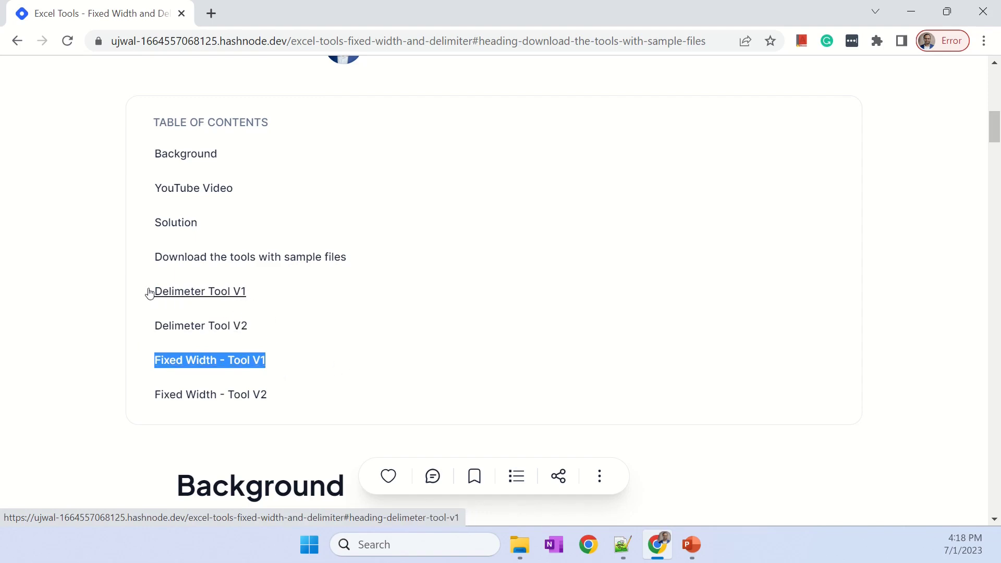
pyautogui.moveTo(136, 290); pyautogui.dragTo(272, 295)
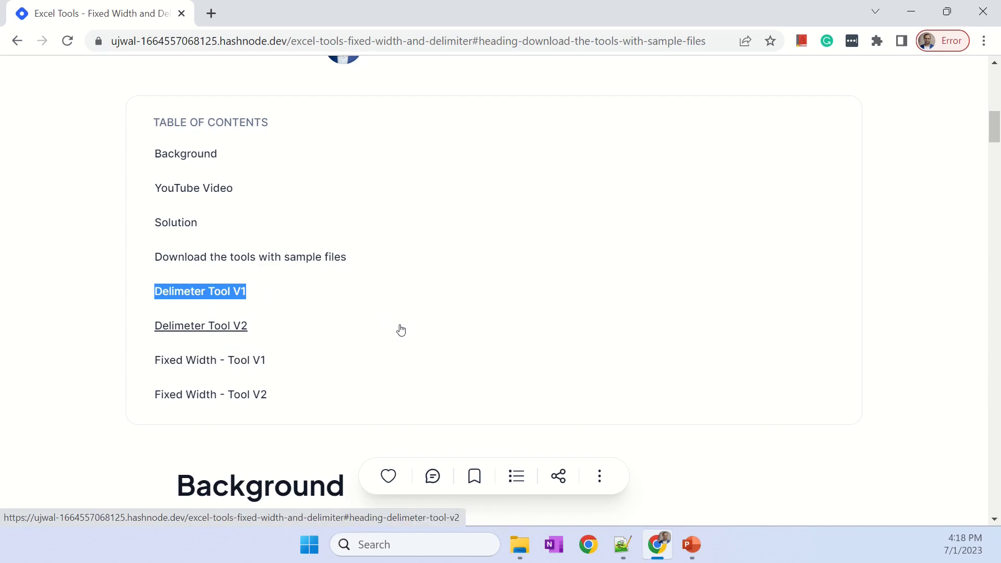
pyautogui.moveTo(125, 331); pyautogui.dragTo(350, 337)
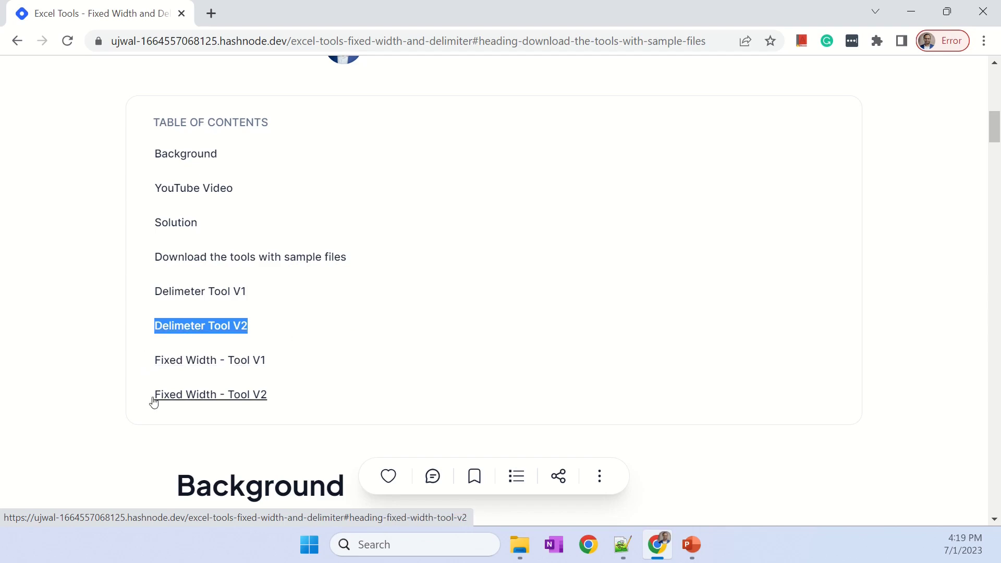
pyautogui.moveTo(140, 402); pyautogui.dragTo(282, 397)
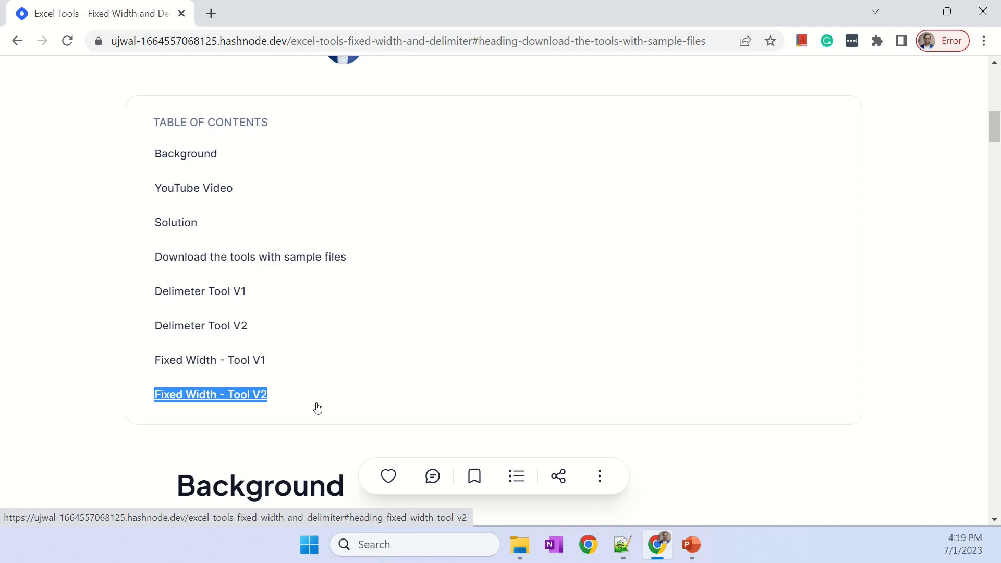
pyautogui.click(205, 292)
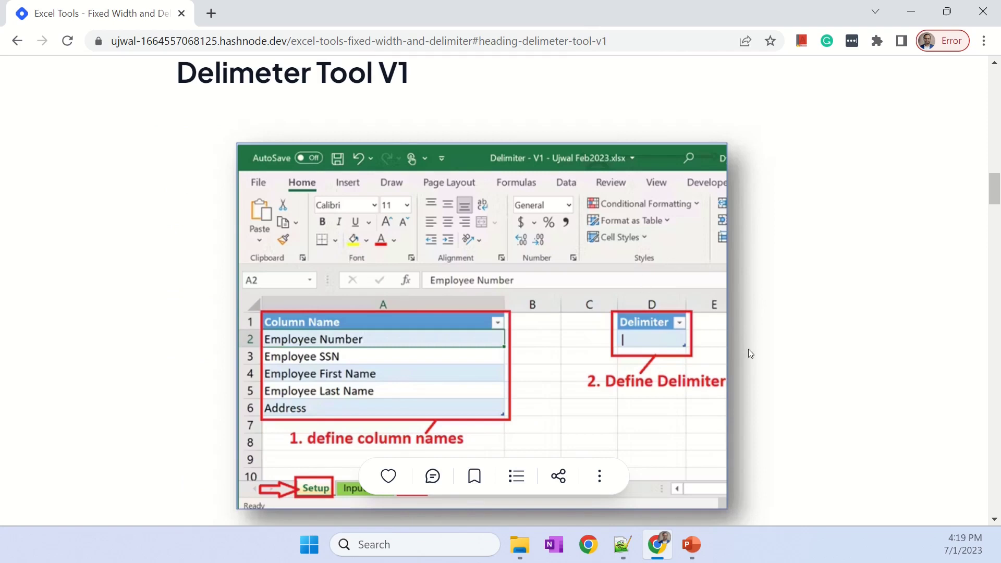
# Open the article's Google Drive link for the tools with sample files and download the zip archive
pyautogui.scroll(15, 749, 354)
pyautogui.scroll(-5, 750, 355)
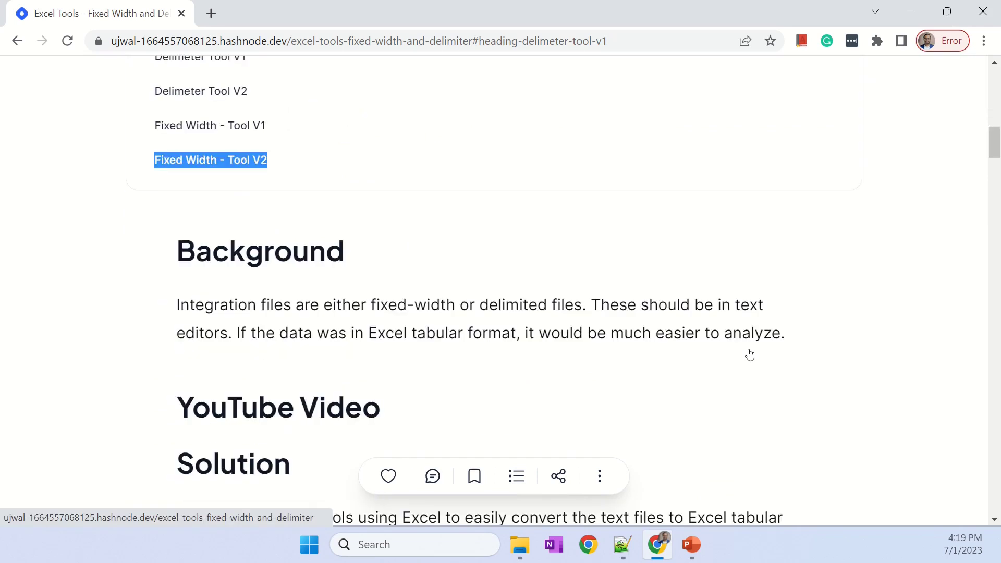
pyautogui.scroll(-6, 749, 353)
pyautogui.click(543, 282)
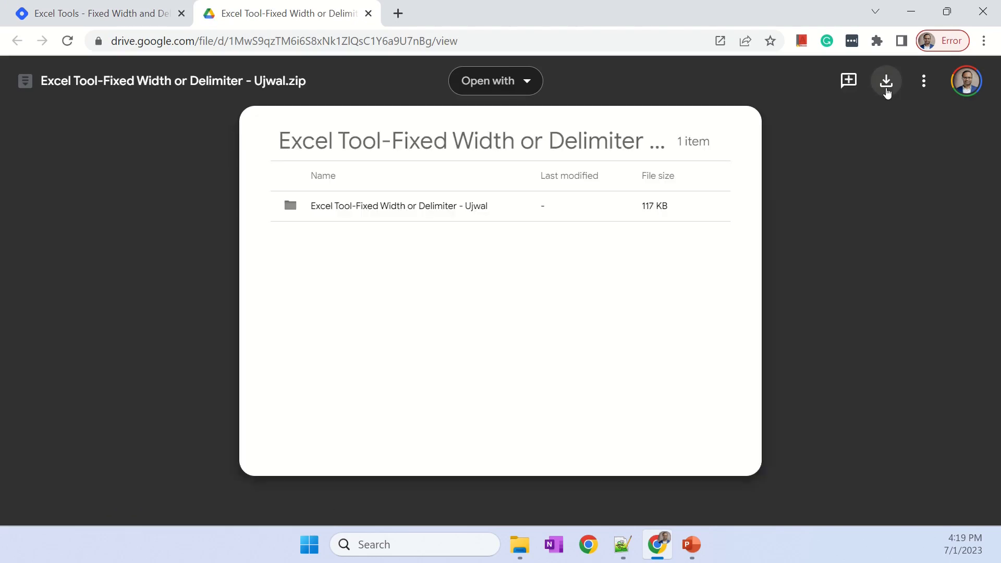
pyautogui.click(887, 86)
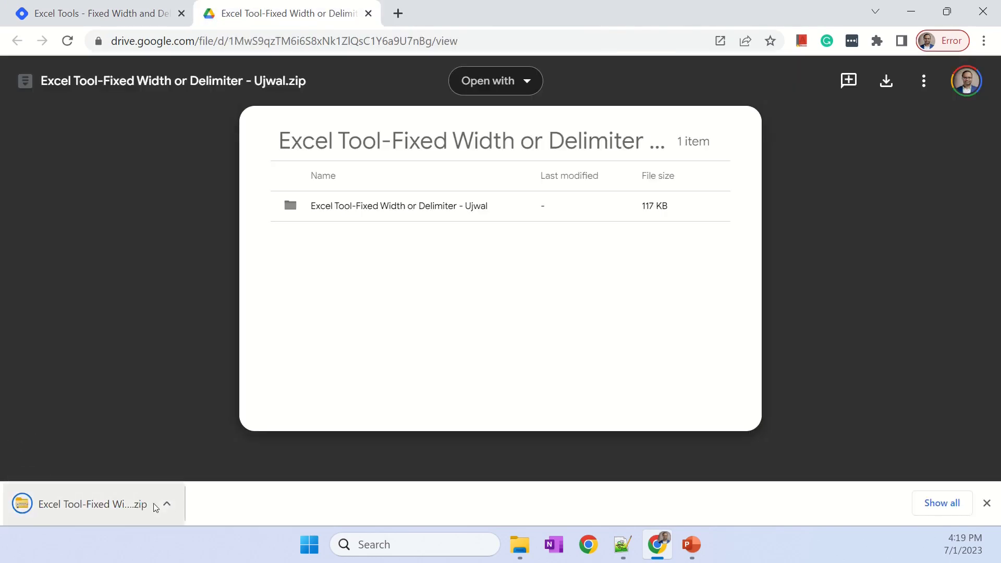
# Show the downloaded Excel Tool zip archive in its Downloads folder and select it without renaming it
pyautogui.click(166, 504)
pyautogui.click(208, 447)
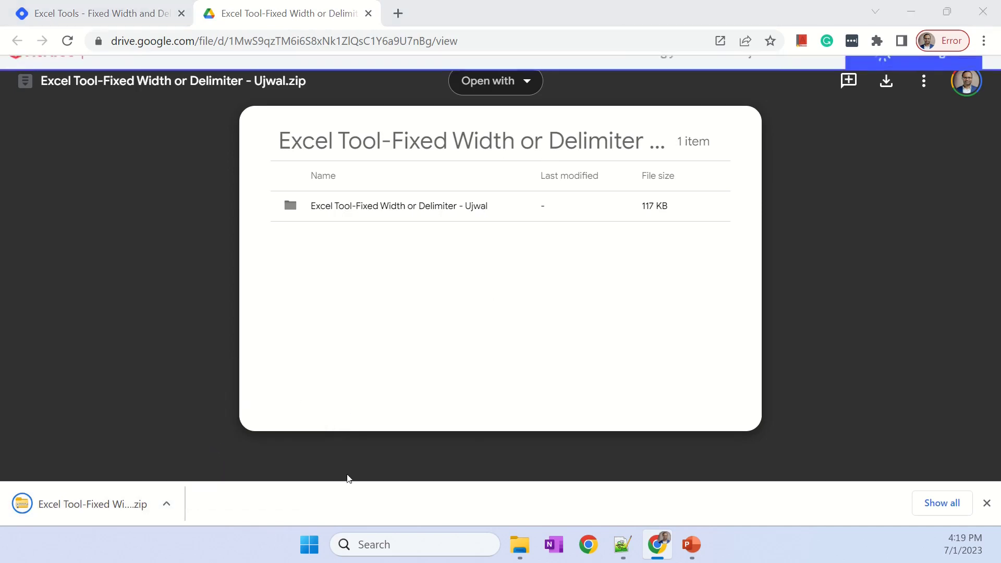
pyautogui.click(166, 506)
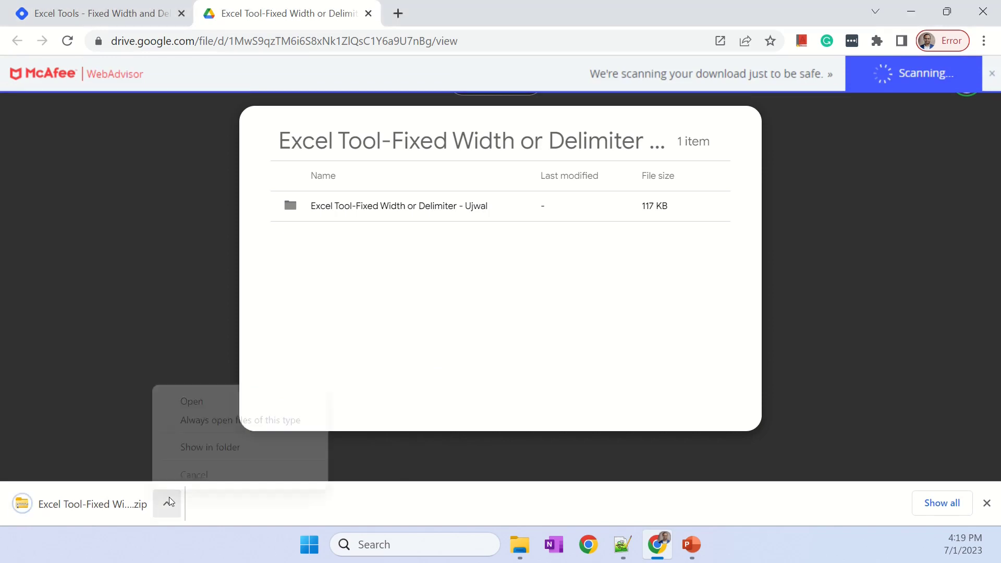
pyautogui.click(206, 453)
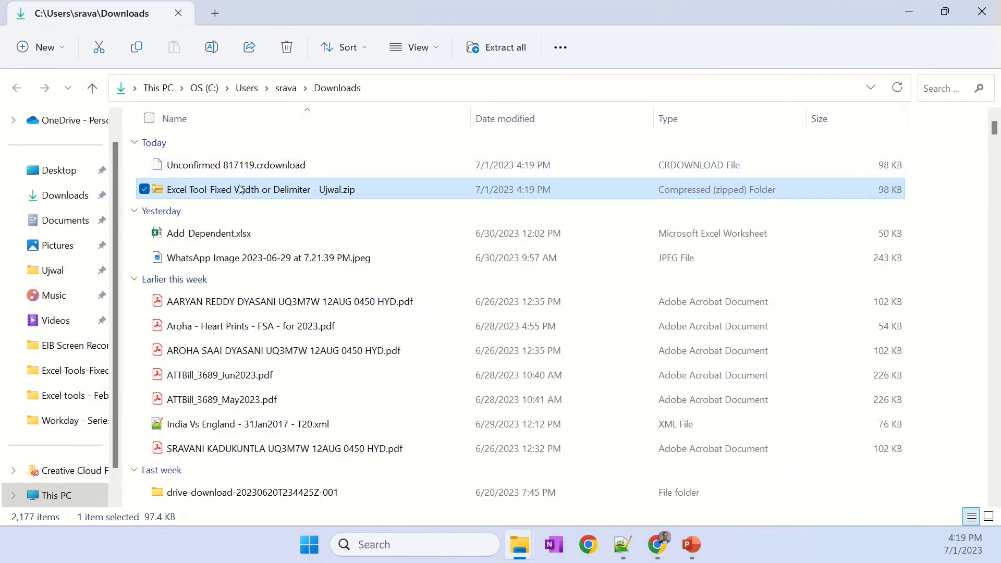
pyautogui.click(240, 189)
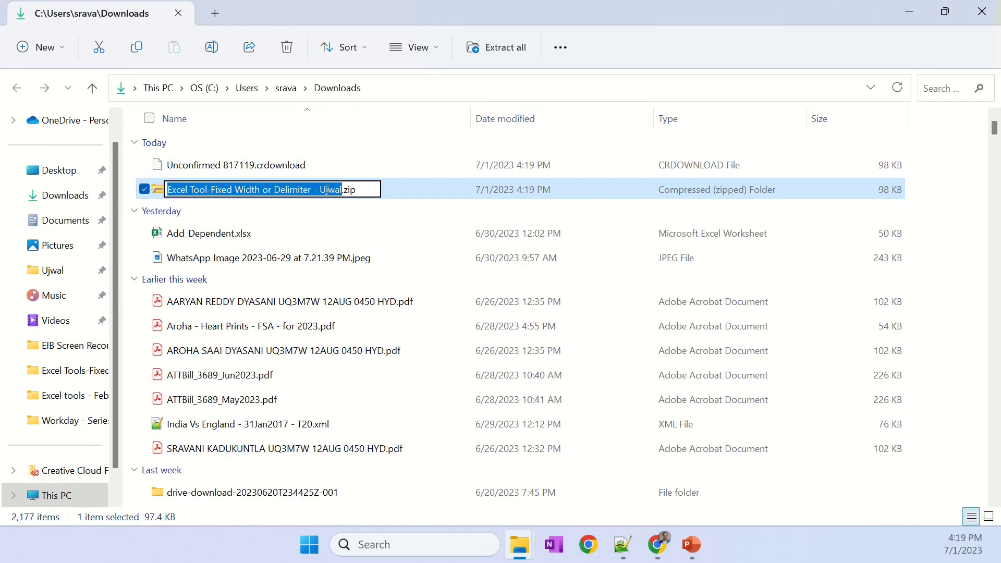
pyautogui.press('Escape')
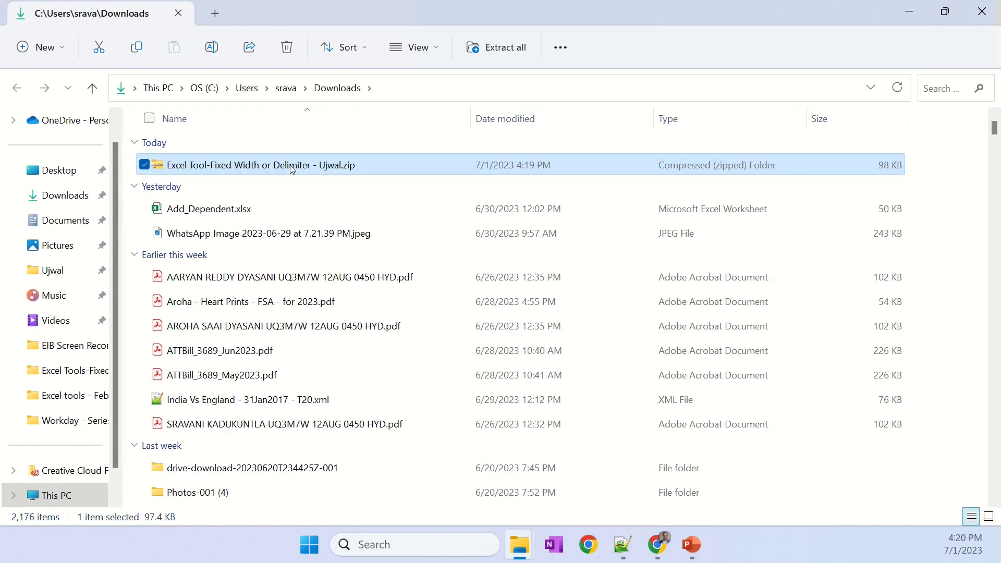
# Extract the downloaded zip archive and open the inner Excel Tool-Fixed Width or Delimiter folder in a maximized window
pyautogui.rightClick(293, 170)
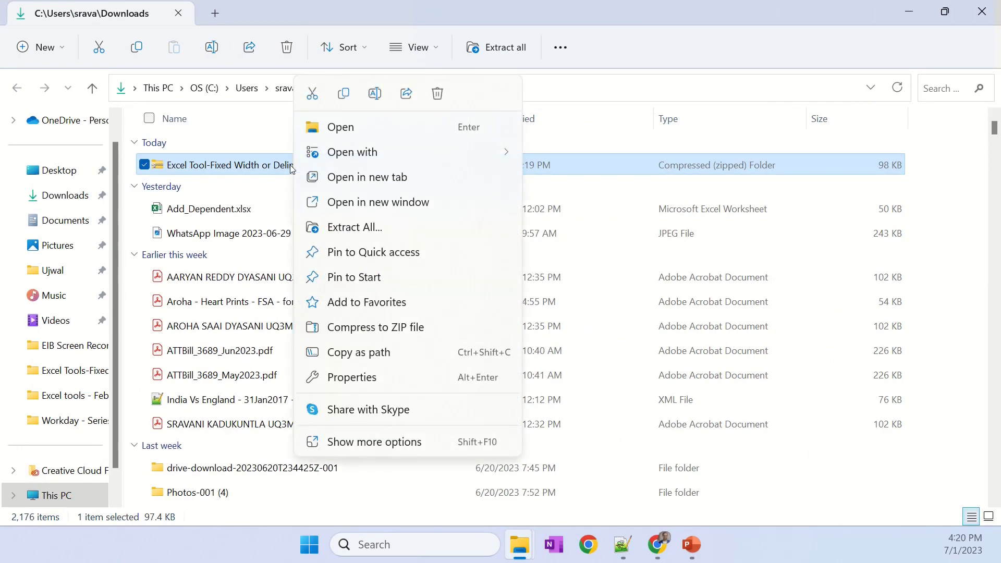
pyautogui.click(397, 227)
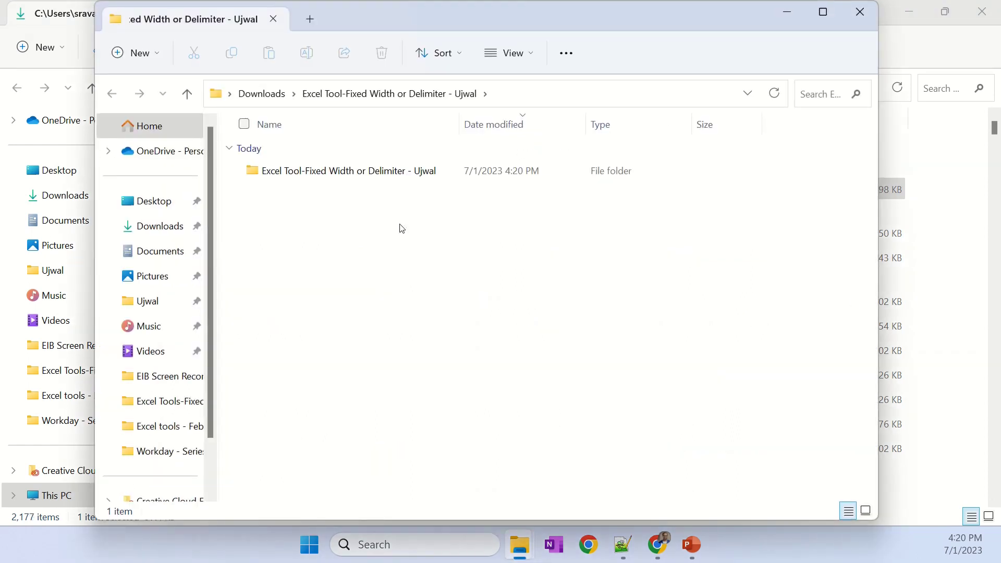
pyautogui.click(387, 176)
pyautogui.doubleClick(387, 175)
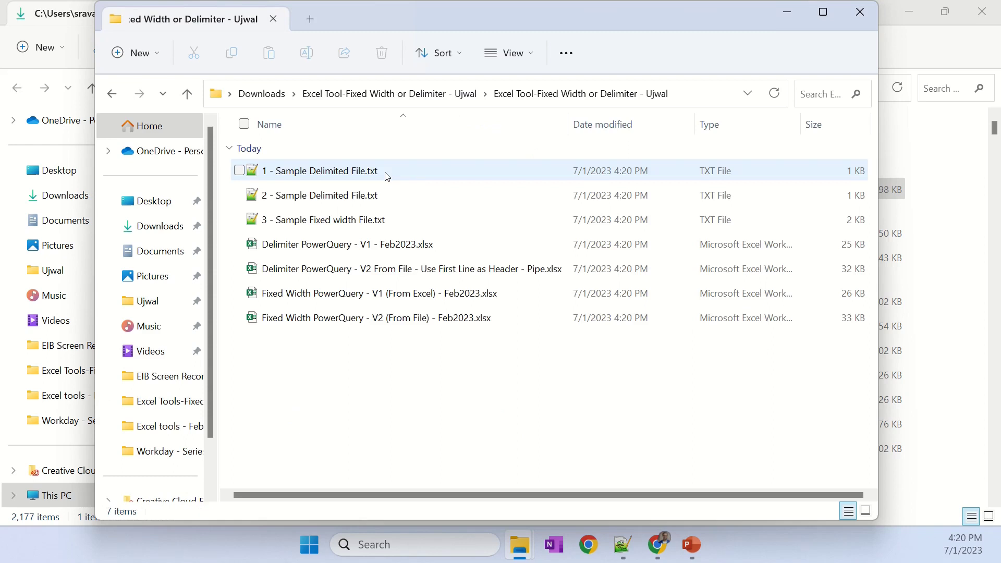
pyautogui.hotkey('alt', 'space')
pyautogui.press('x')
# Examine the sample text files and the Delimiter and Fixed Width PowerQuery workbooks in the extracted folder
pyautogui.click(270, 173)
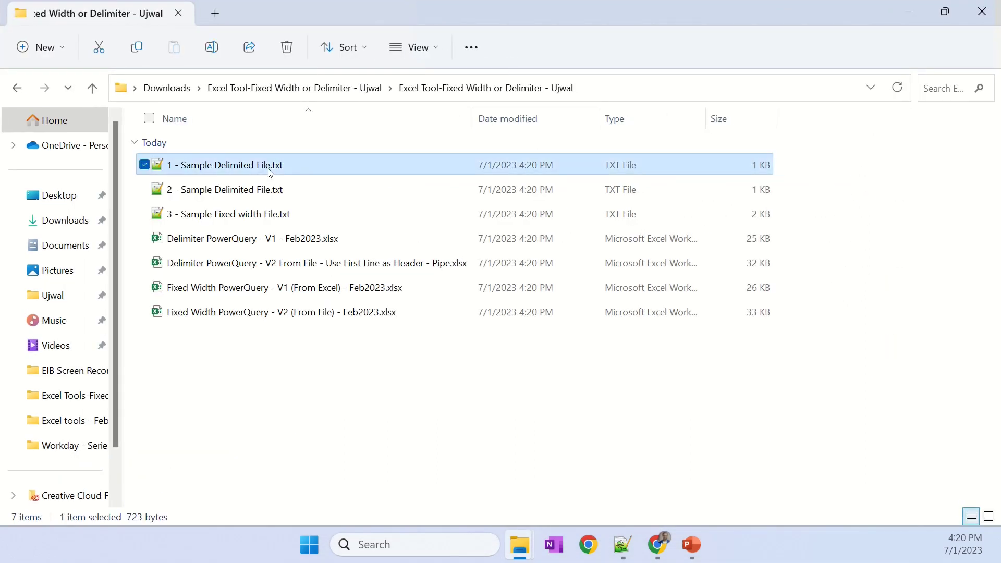
pyautogui.hotkey('shift', 'Down')
pyautogui.hotkey('shift', 'Down')
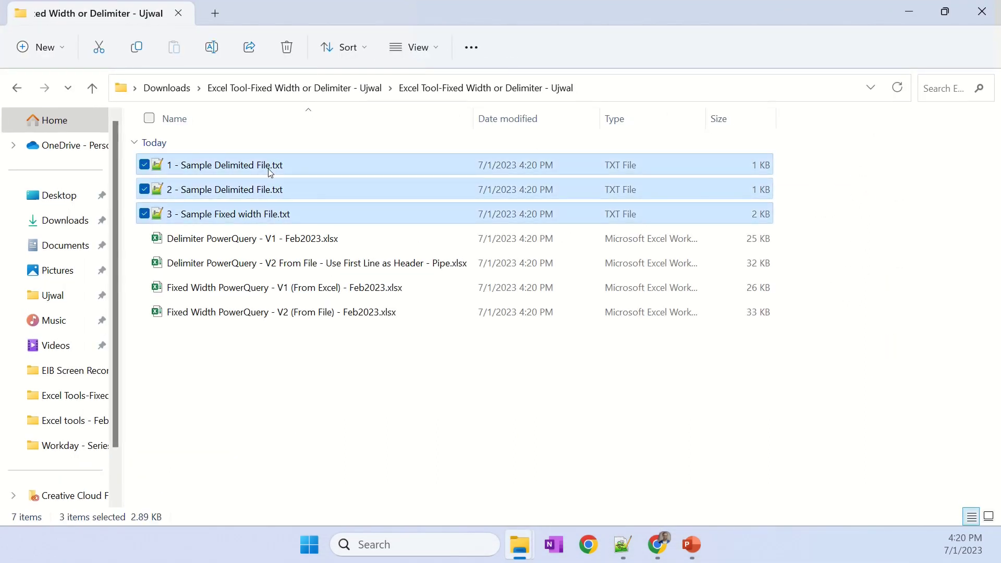
pyautogui.press('Down')
pyautogui.press('Down')
pyautogui.press('Up')
pyautogui.hotkey('shift', 'Down')
pyautogui.hotkey('shift', 'Down')
pyautogui.hotkey('shift', 'Down')
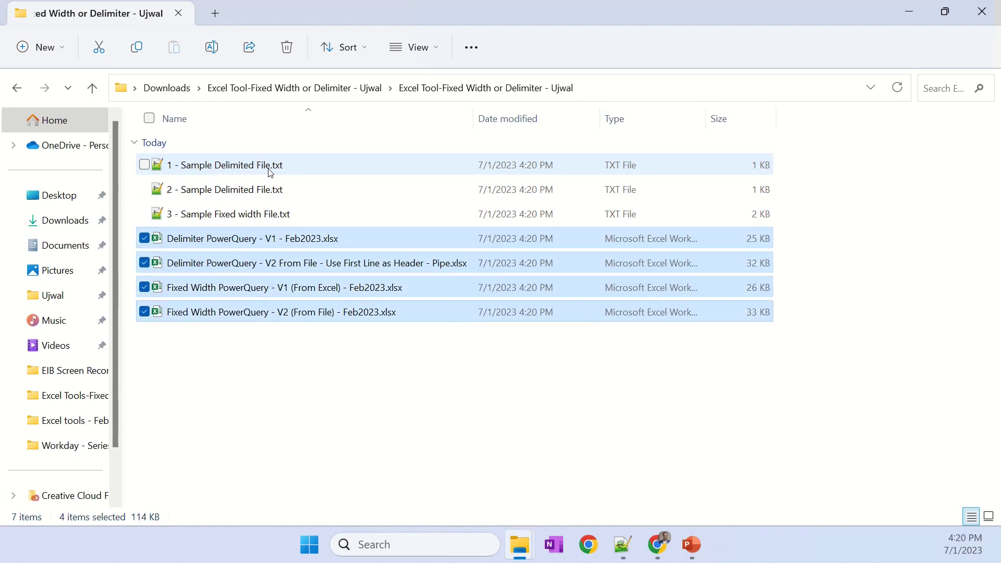
pyautogui.click(360, 358)
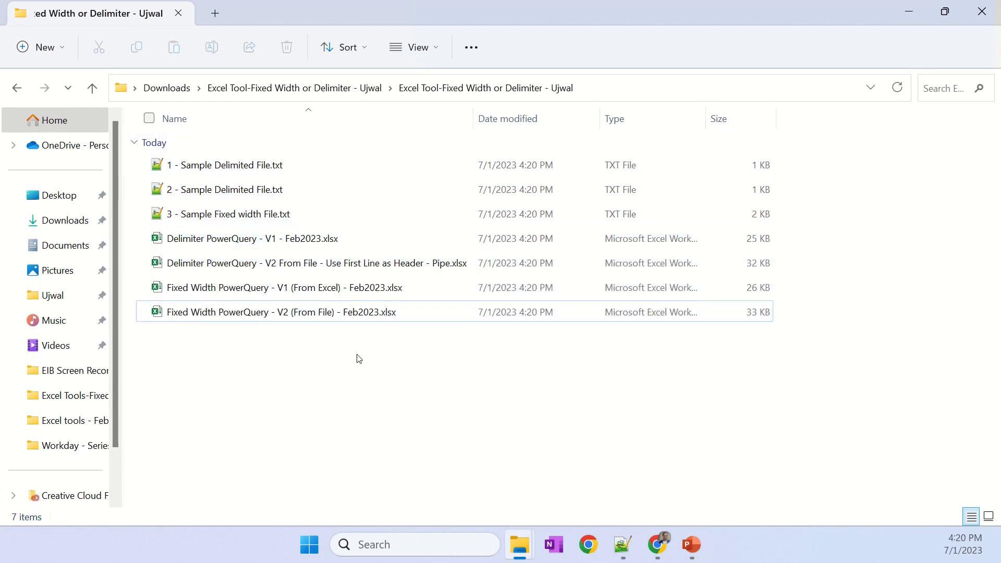
# Open 1 - Sample Delimited File.txt and inspect its header line and pipe-delimited employee records
pyautogui.press('Up')
pyautogui.press('Up')
pyautogui.press('Up')
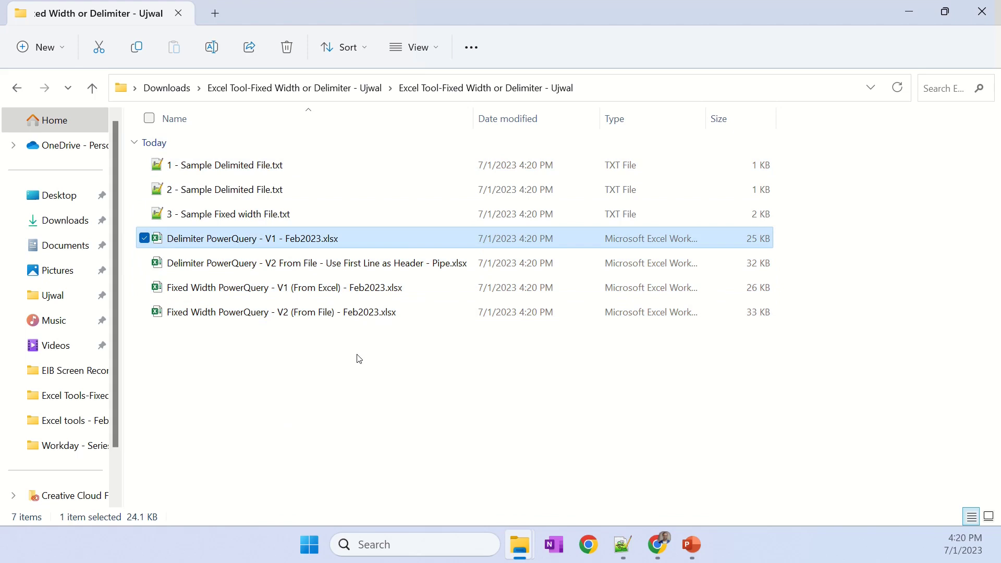
pyautogui.press('Up')
pyautogui.press('Up')
pyautogui.press('Up')
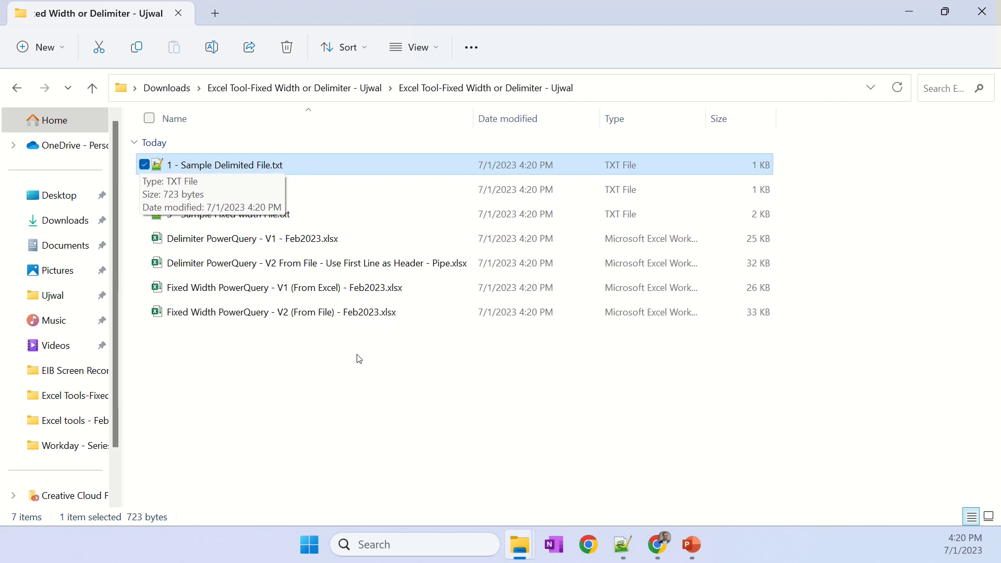
pyautogui.press('Return')
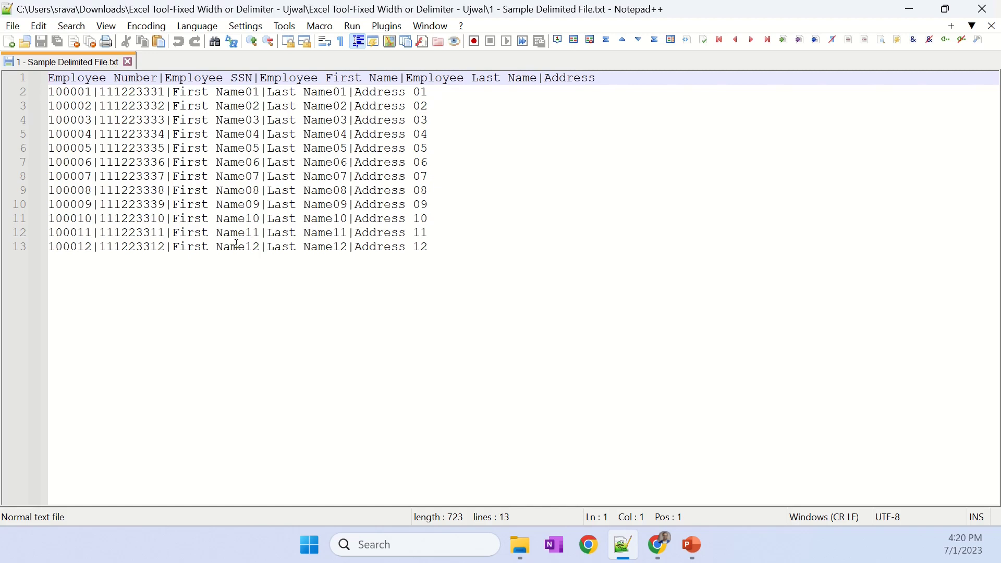
pyautogui.doubleClick(71, 93)
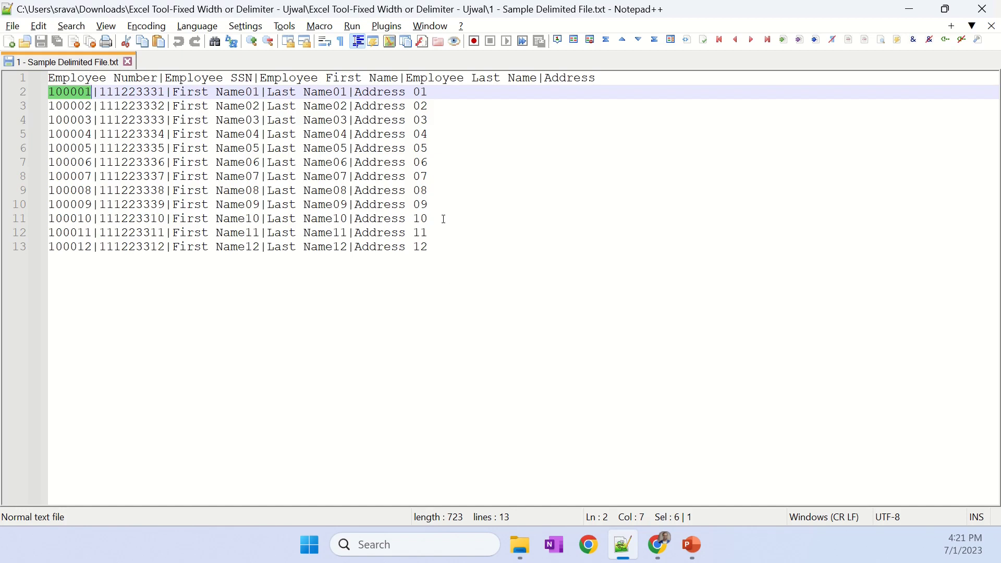
pyautogui.click(552, 262)
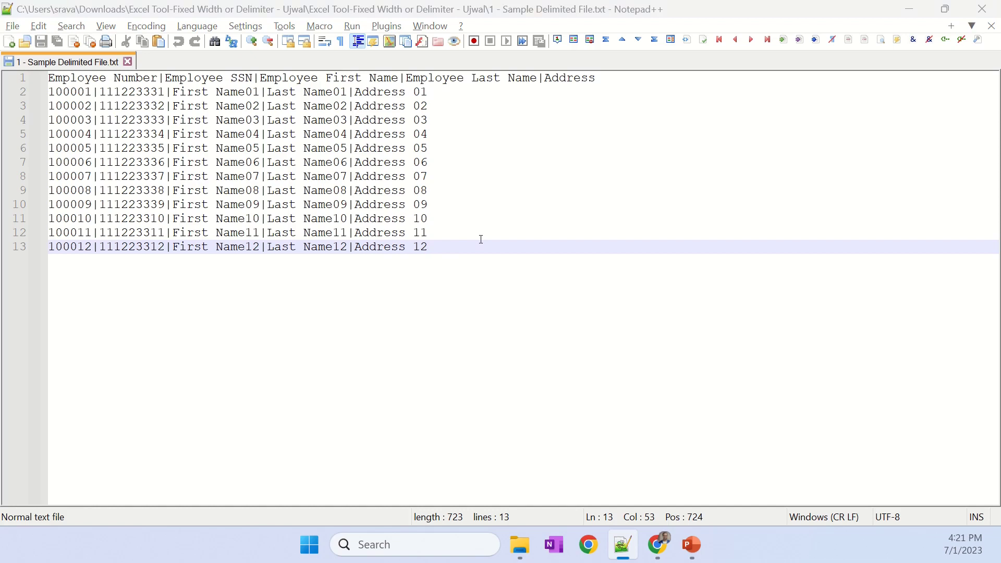
# Open Delimiter PowerQuery - V1 - Feb2023.xlsx from the extracted folder and enable editing and its external data connections
pyautogui.hotkey('alt', 'Tab')
pyautogui.click(333, 241)
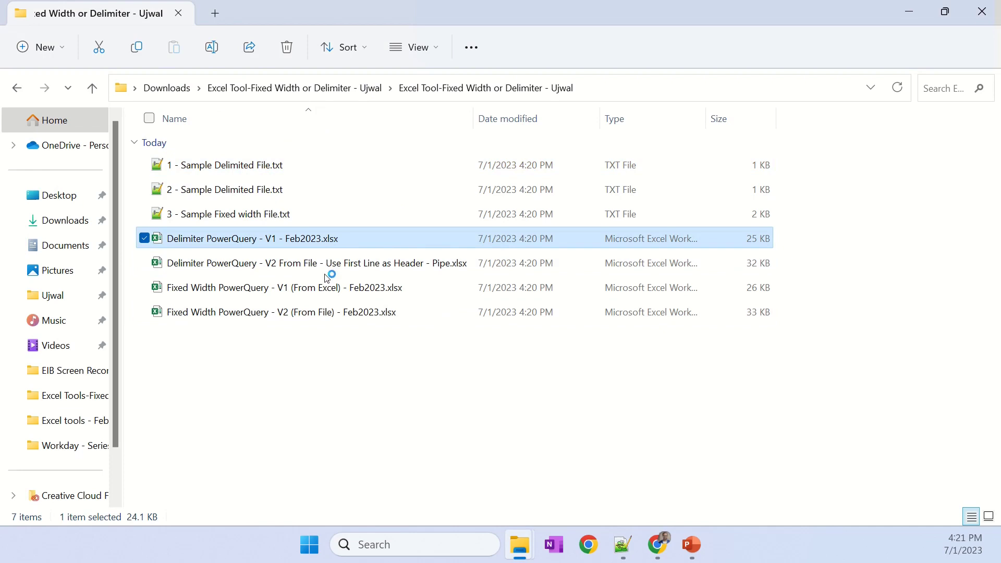
pyautogui.press('Return')
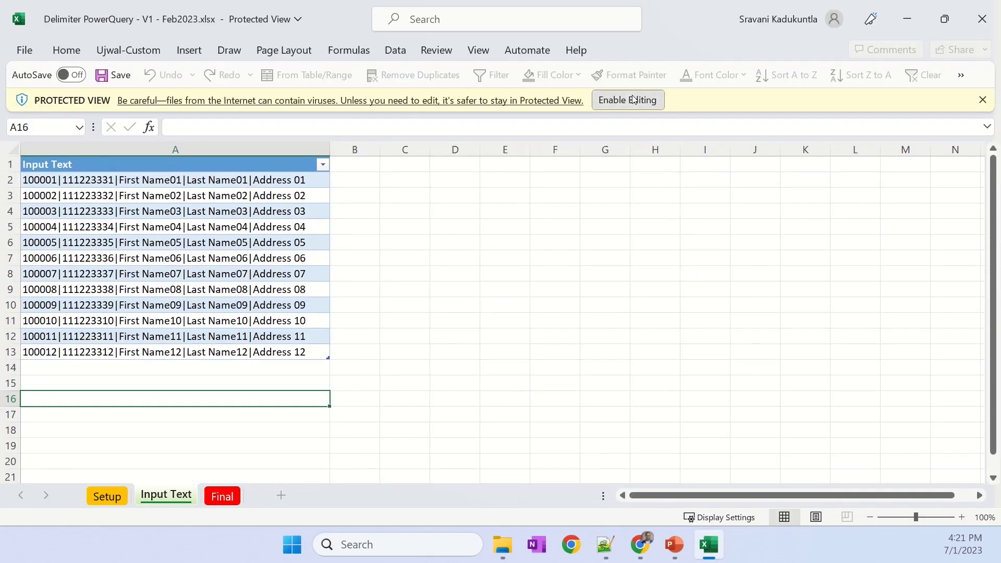
pyautogui.click(633, 99)
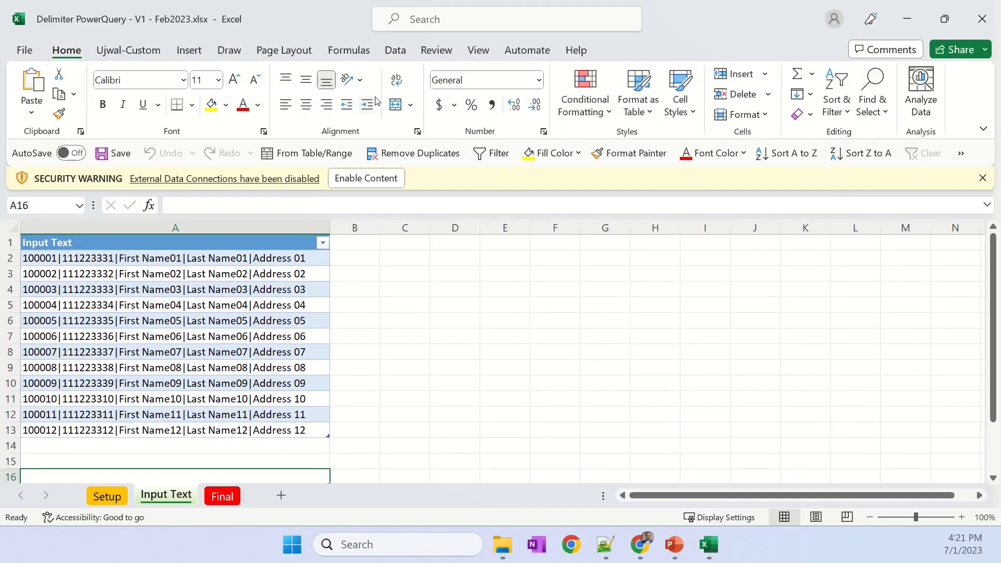
pyautogui.click(372, 177)
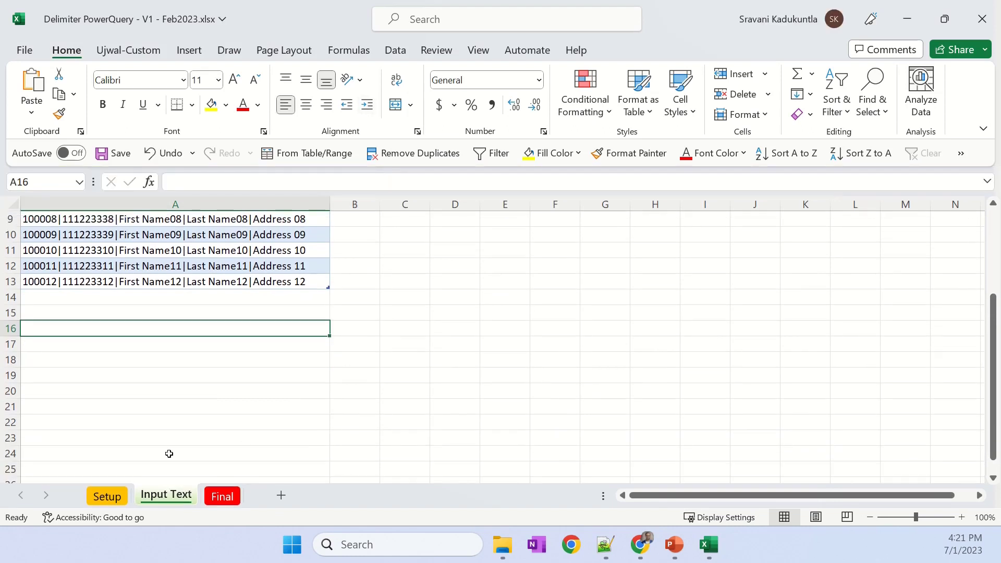
# Go to the Setup sheet and review the Column Name entries from Employee Number to Address
pyautogui.click(104, 494)
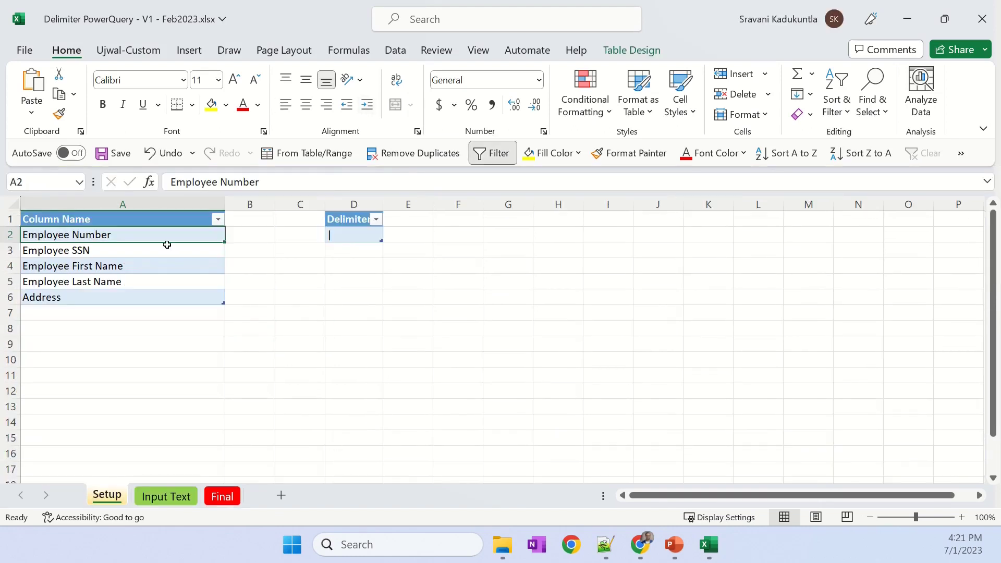
pyautogui.moveTo(164, 235); pyautogui.dragTo(167, 298)
pyautogui.moveTo(167, 299); pyautogui.dragTo(166, 300)
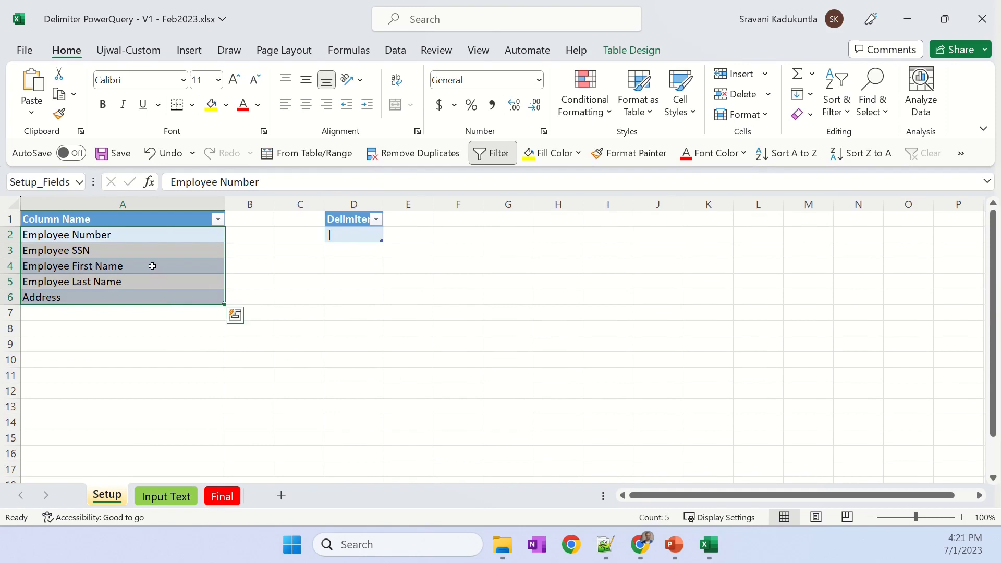
pyautogui.click(153, 266)
pyautogui.click(152, 233)
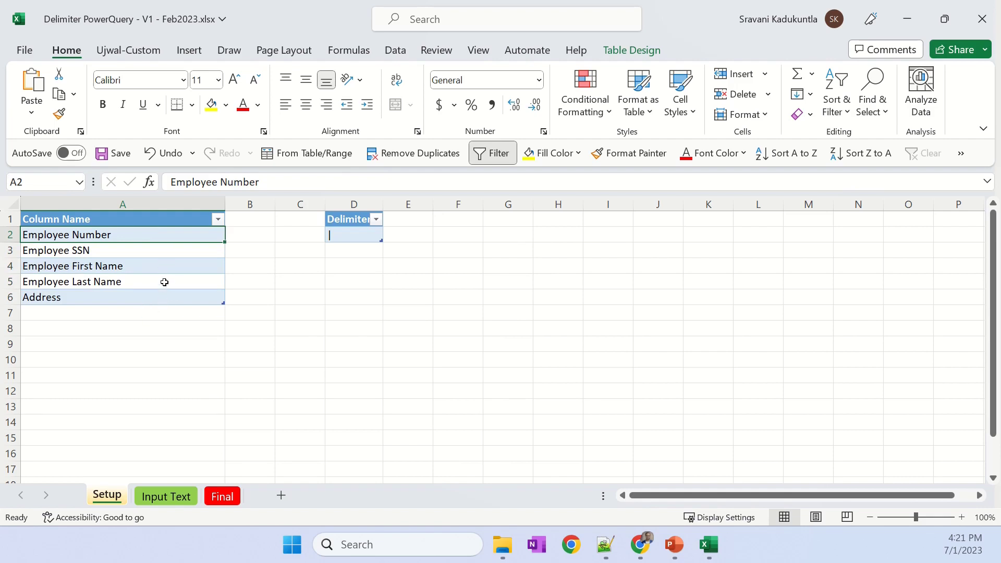
pyautogui.moveTo(156, 235); pyautogui.dragTo(159, 297)
pyautogui.click(150, 261)
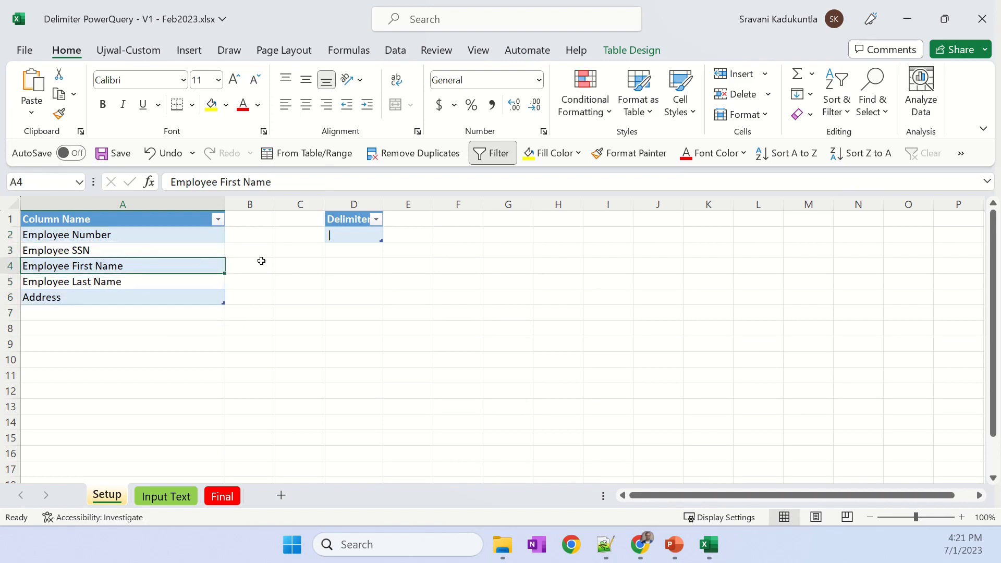
# Check the Delimiter entry on the Setup sheet and review the pipe-delimited records on the Input Text sheet
pyautogui.click(364, 233)
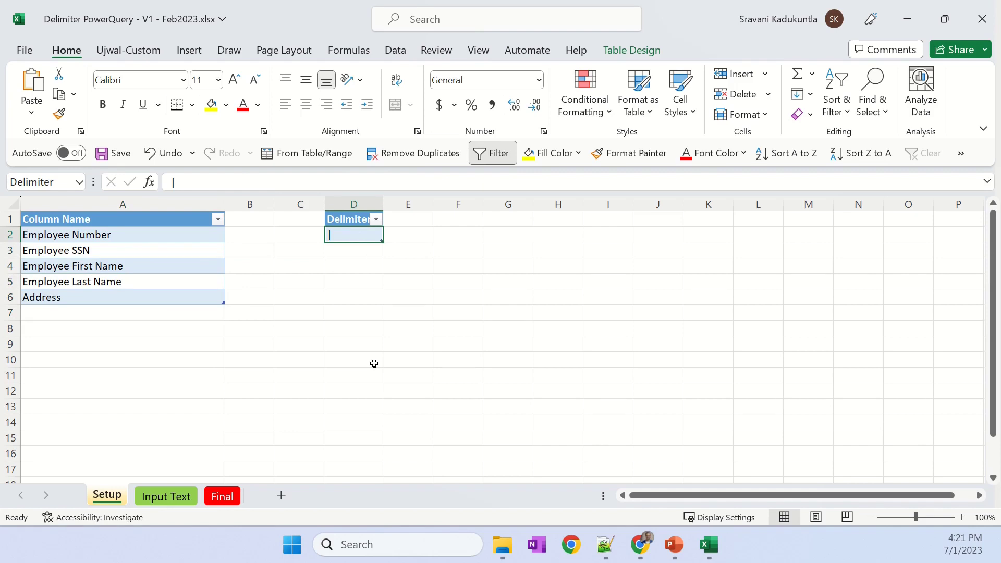
pyautogui.click(166, 496)
pyautogui.scroll(3, 264, 237)
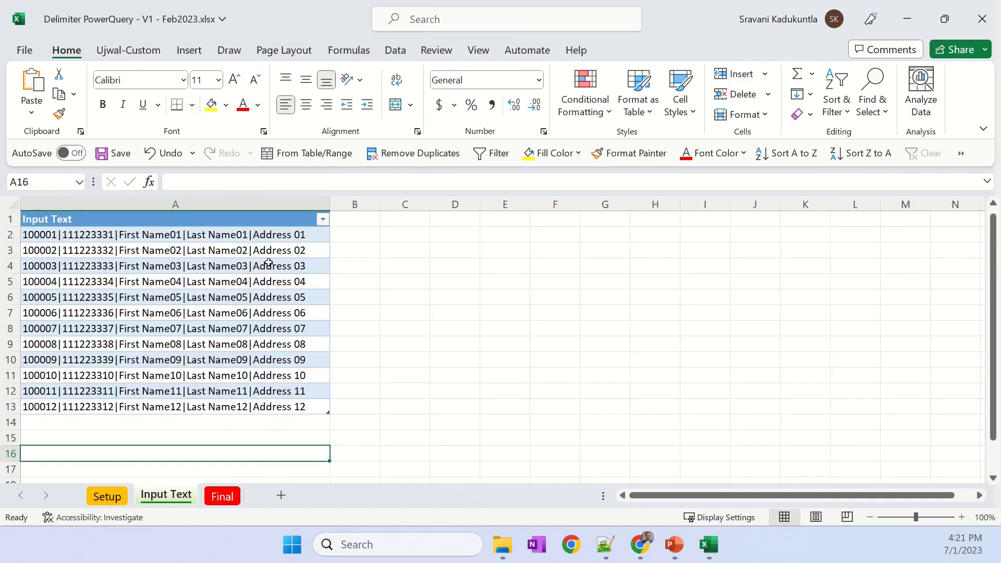
pyautogui.moveTo(249, 236); pyautogui.dragTo(249, 405)
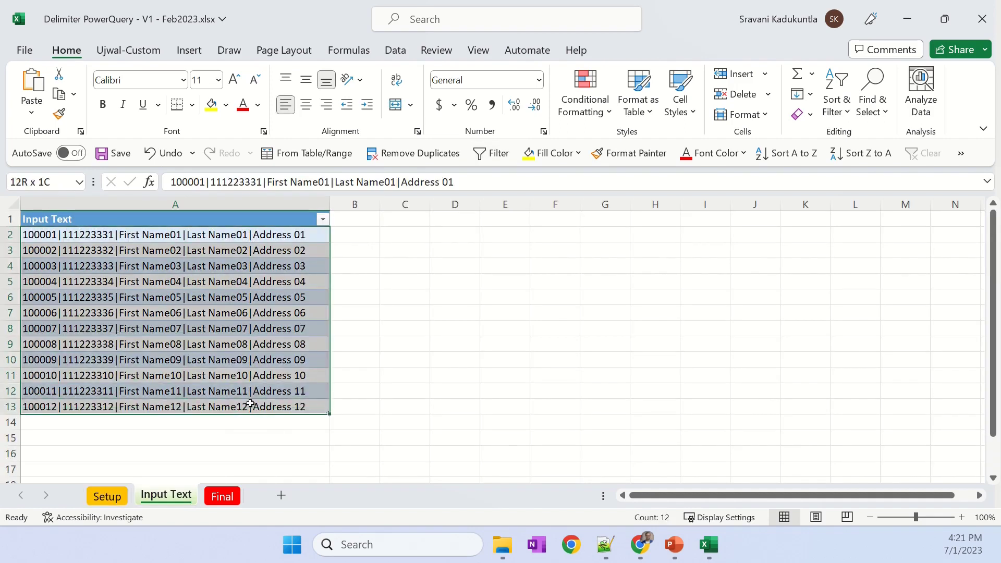
pyautogui.click(211, 344)
# Copy the data lines below the header from 1 - Sample Delimited File.txt in Notepad++ and append them to the Input Text table in Excel
pyautogui.hotkey('alt', 'Tab')
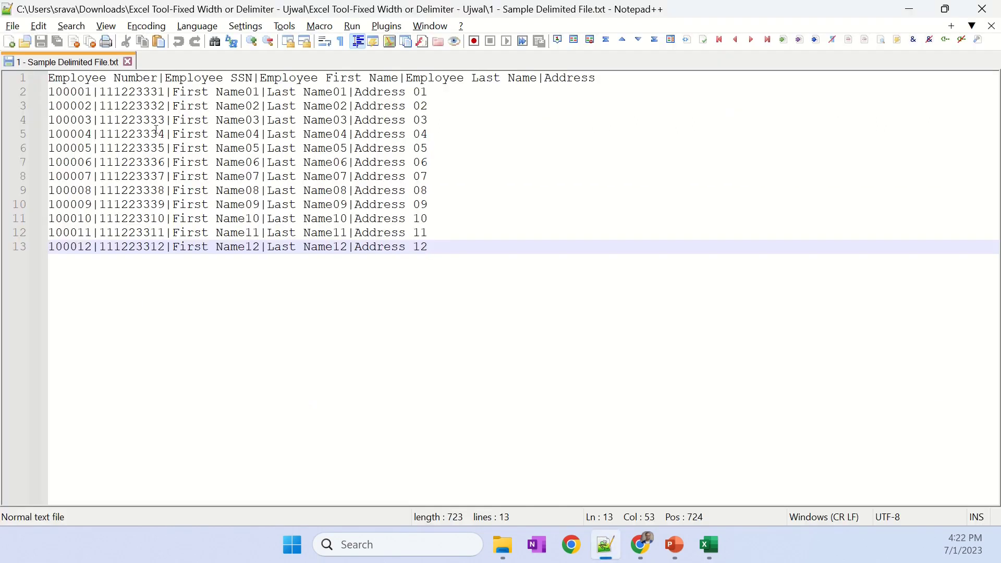
pyautogui.moveTo(49, 94); pyautogui.dragTo(434, 242)
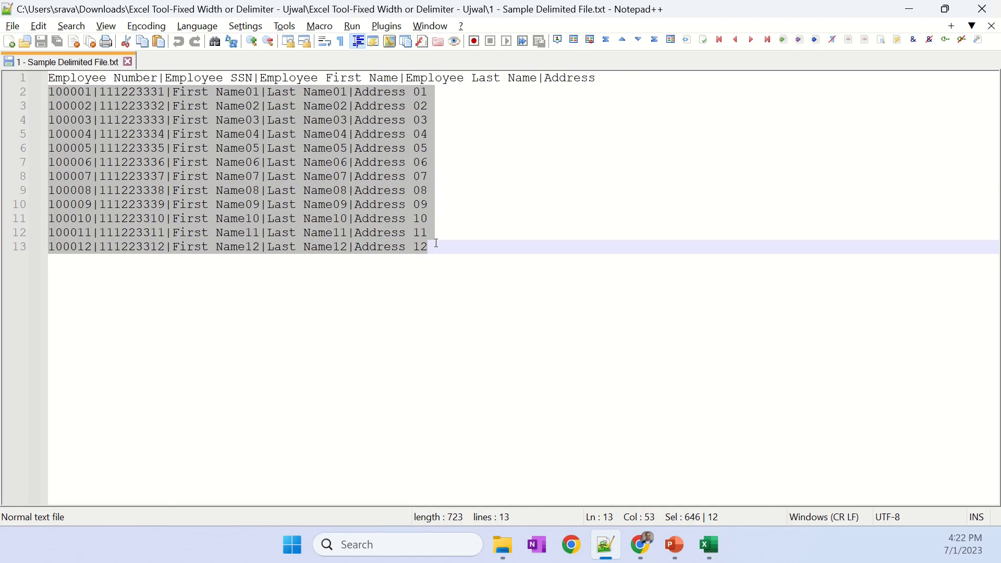
pyautogui.hotkey('ctrl', 'c')
pyautogui.hotkey('alt', 'Tab')
pyautogui.click(96, 421)
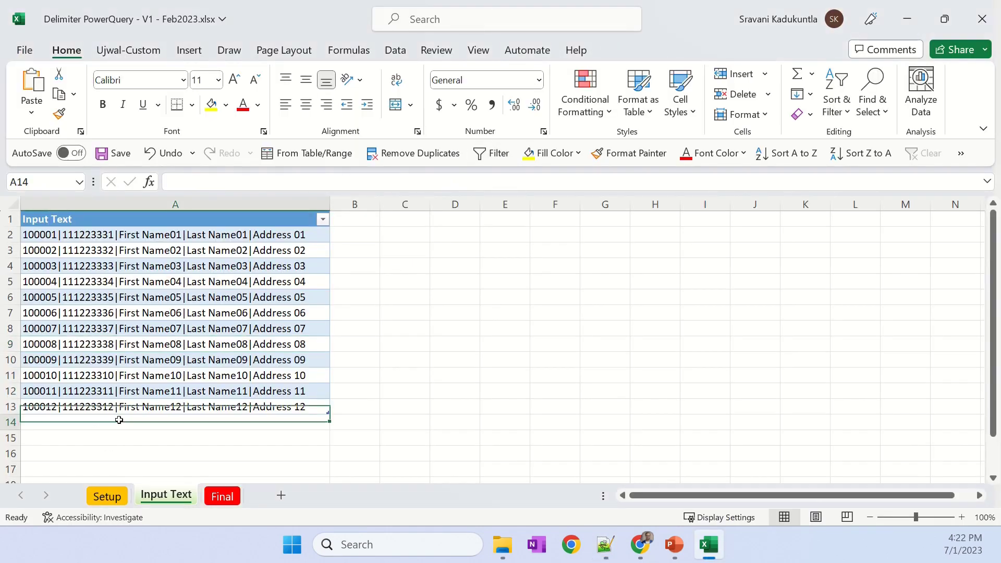
pyautogui.hotkey('ctrl', 'v')
pyautogui.click(313, 345)
pyautogui.scroll(-3, 288, 349)
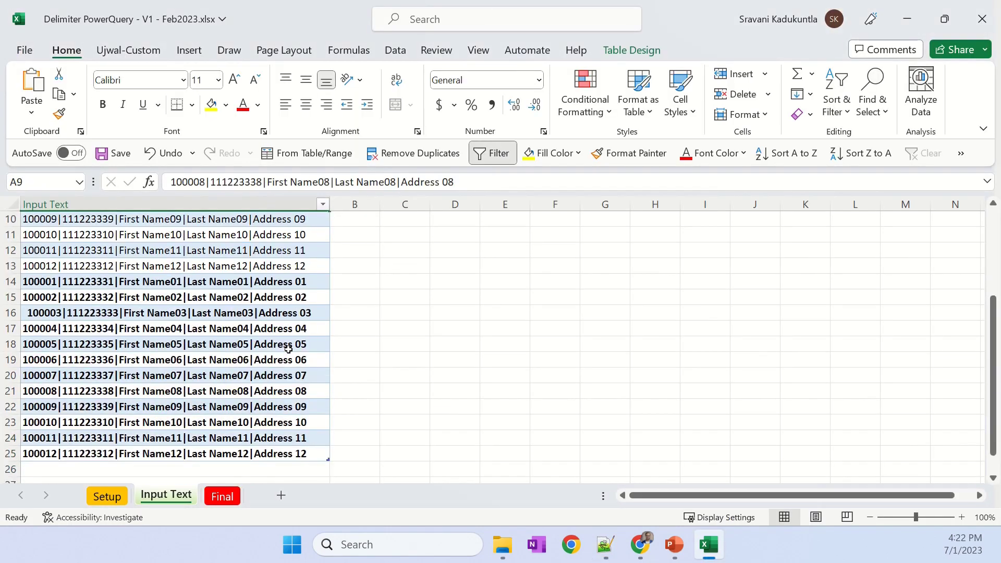
pyautogui.scroll(3, 288, 349)
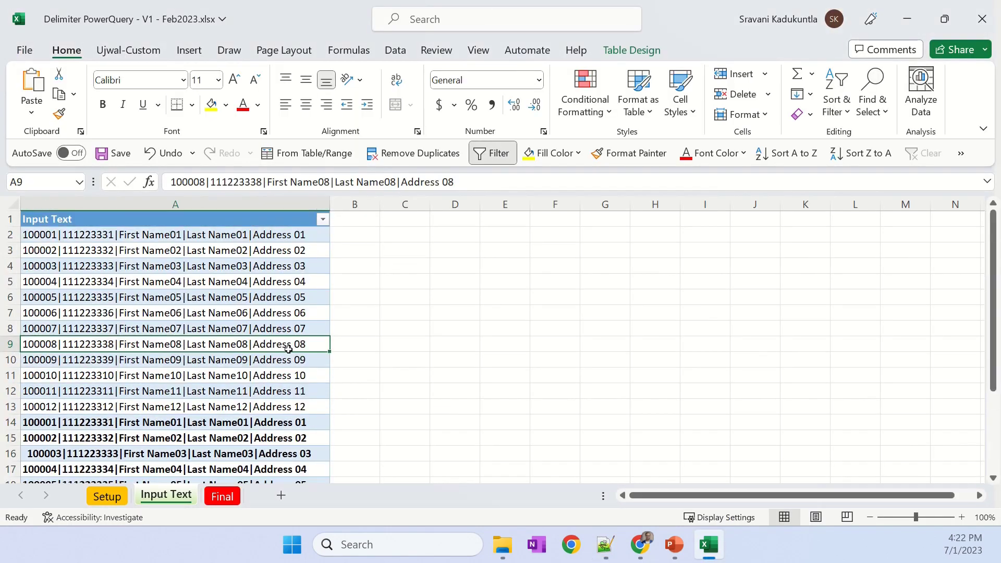
# Refresh all queries from the Final sheet to load the appended pipe-delimited records into its table
pyautogui.click(228, 500)
pyautogui.click(229, 279)
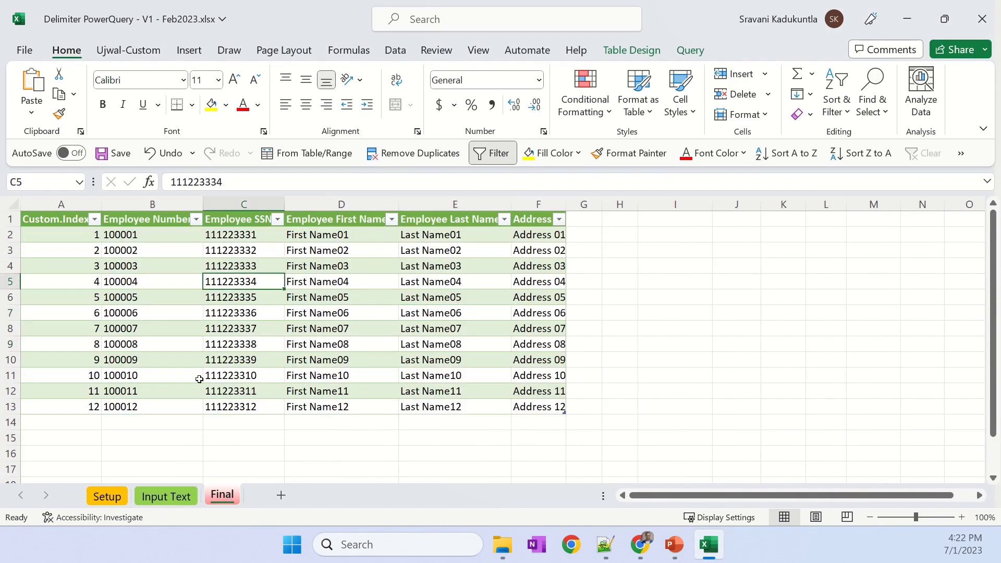
pyautogui.click(397, 52)
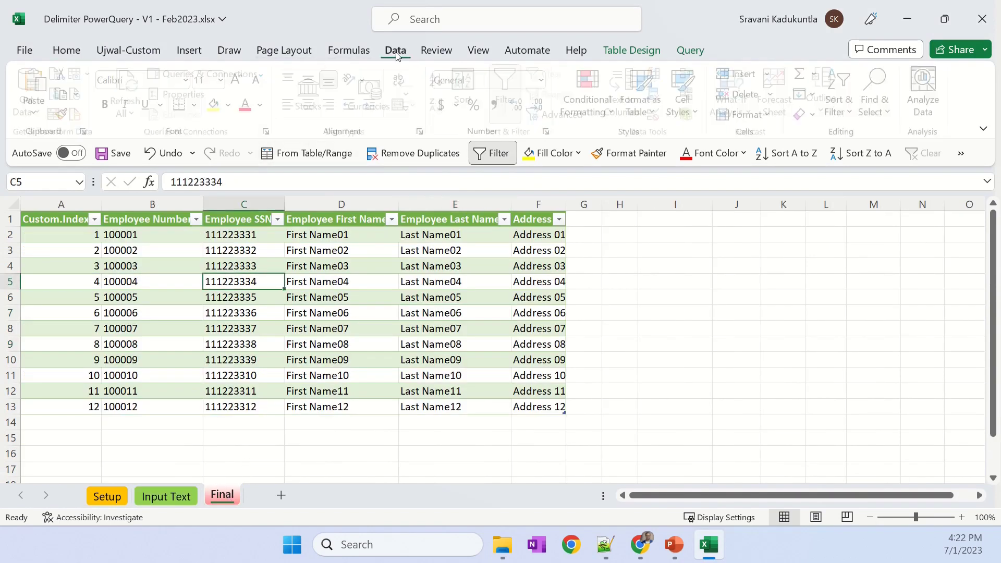
pyautogui.click(125, 81)
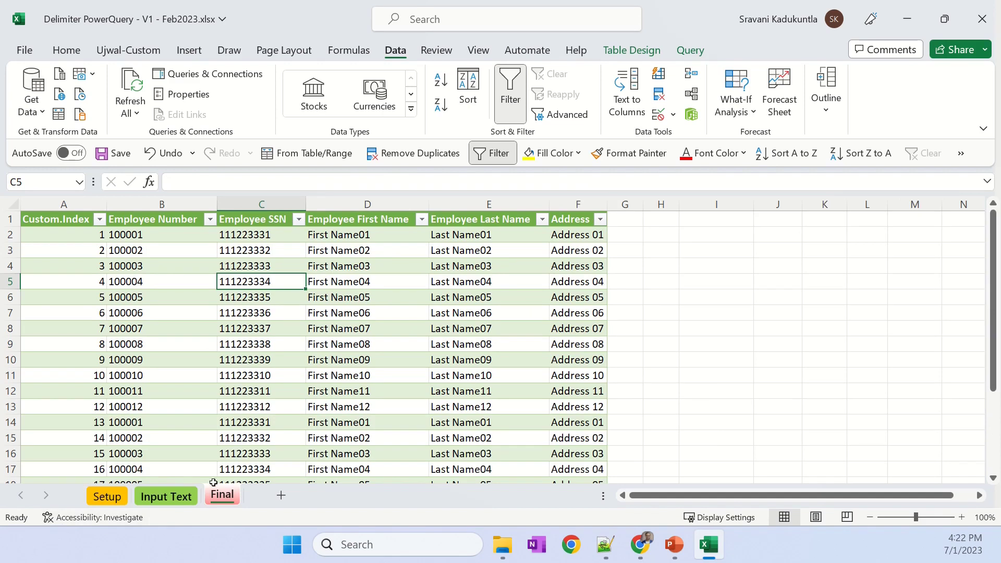
# Review the refreshed employee rows in the Final sheet's table from first to last record
pyautogui.scroll(-4, 212, 371)
pyautogui.scroll(4, 212, 372)
pyautogui.moveTo(77, 235); pyautogui.dragTo(503, 466)
pyautogui.click(480, 391)
pyautogui.scroll(-6, 480, 395)
pyautogui.scroll(6, 402, 330)
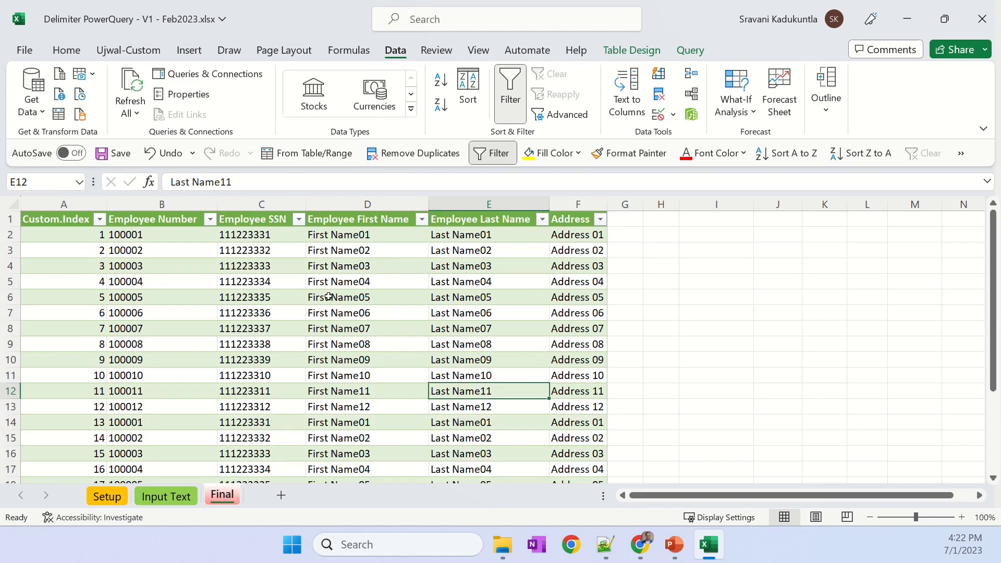
pyautogui.click(308, 287)
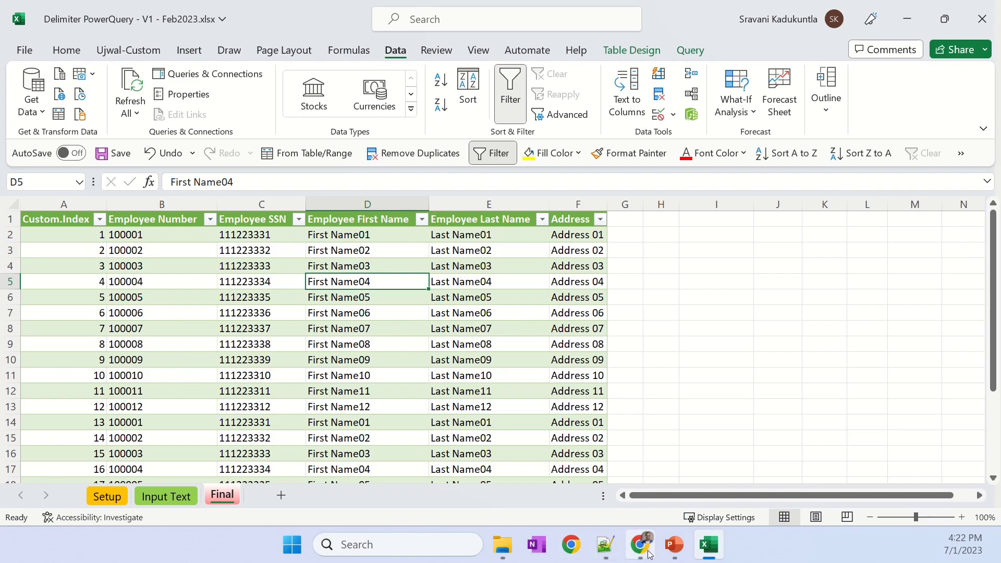
# Switch to Chrome and read the Delimiter Tool V1 instructions in the Excel Tools article through to the refresh step
pyautogui.moveTo(644, 547)
pyautogui.click(609, 448)
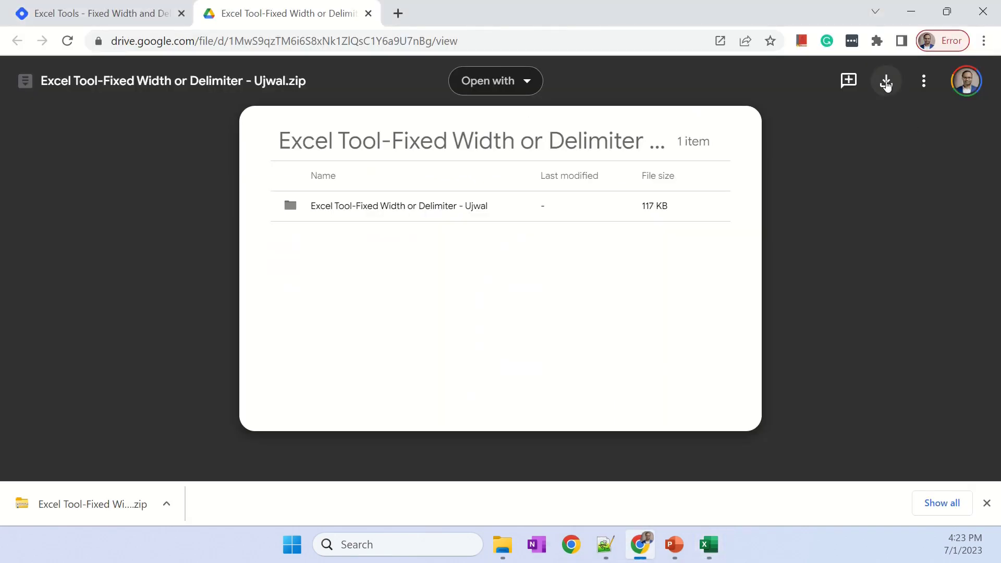
pyautogui.click(112, 14)
pyautogui.scroll(-7, 814, 374)
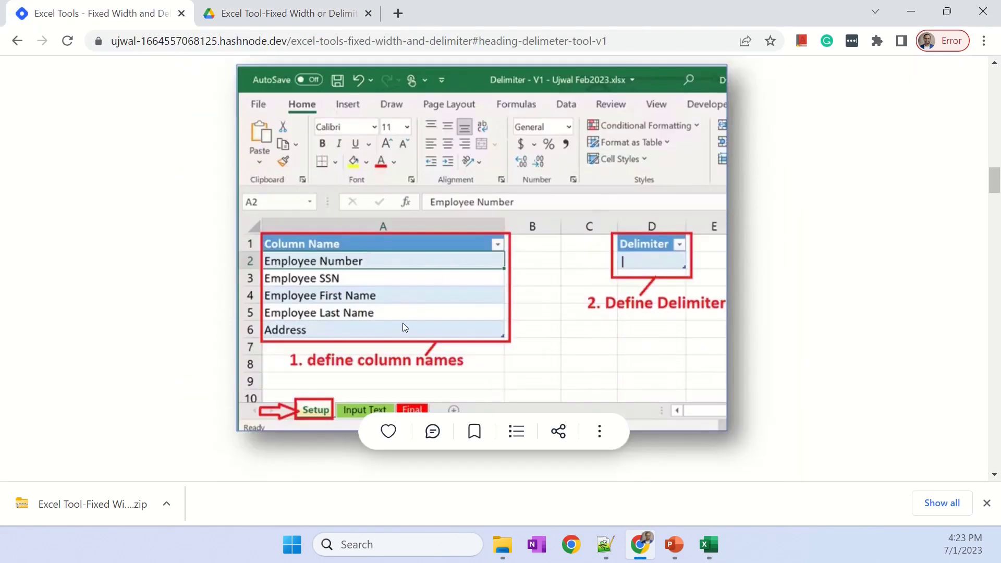
pyautogui.scroll(-5, 605, 324)
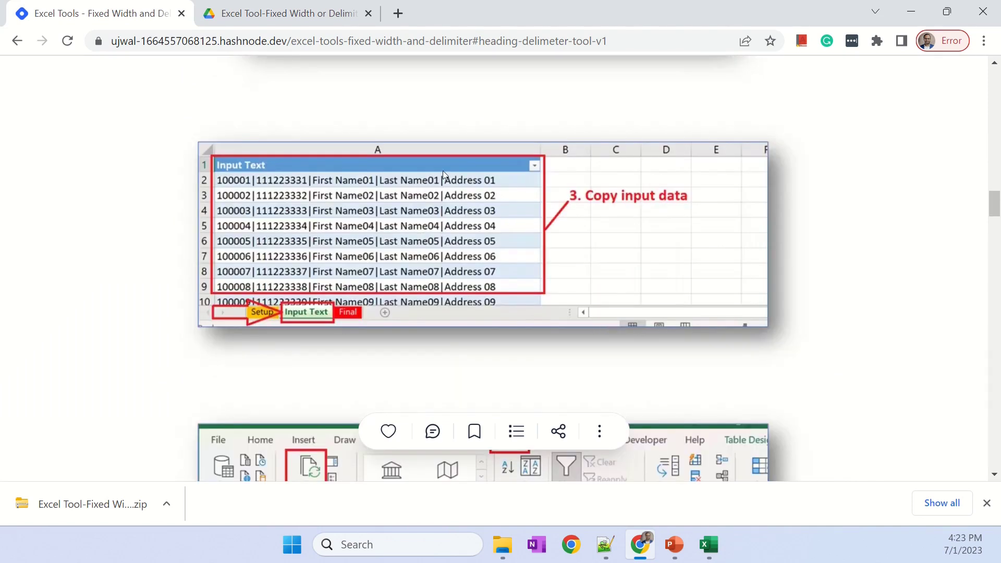
pyautogui.scroll(-6, 366, 219)
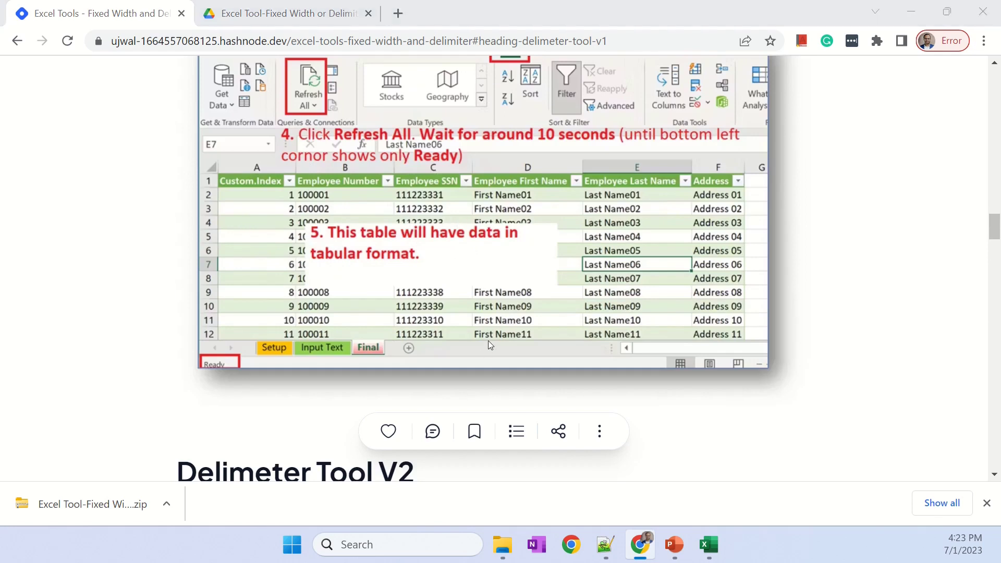
# Replace every pipe delimiter with ~ throughout 1 - Sample Delimited File.txt in Notepad++
pyautogui.hotkey('alt', 'Tab')
pyautogui.click(273, 180)
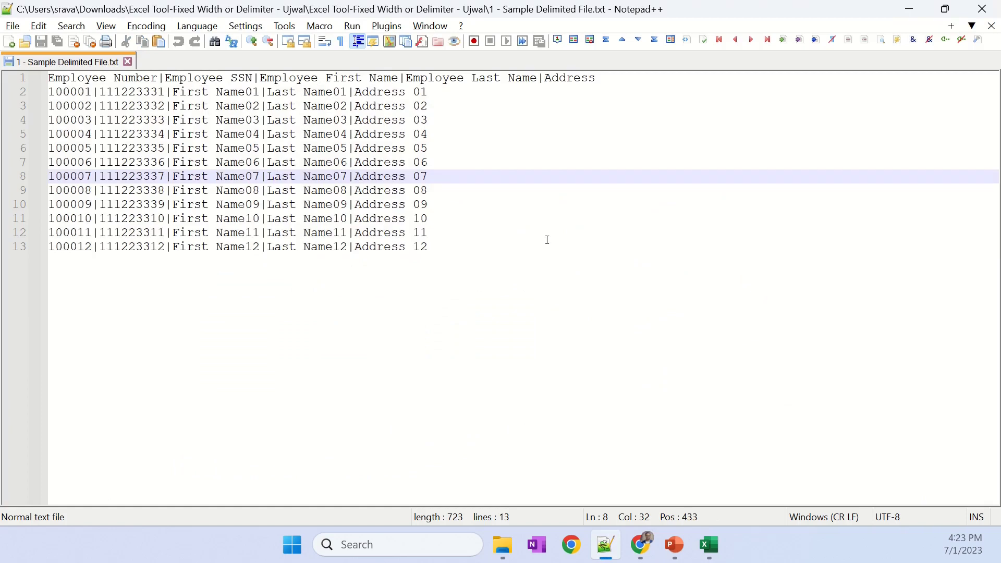
pyautogui.hotkey('ctrl', 'f')
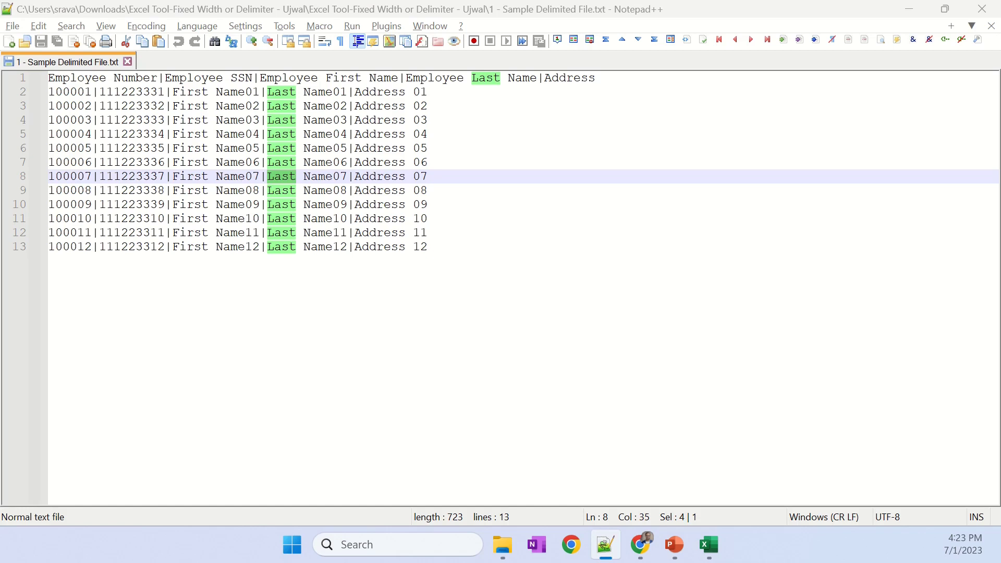
pyautogui.hotkey('ctrl', 'h')
pyautogui.moveTo(308, 161); pyautogui.dragTo(375, 154)
pyautogui.press('BackSpace')
pyautogui.press('Tab')
pyautogui.write('~')
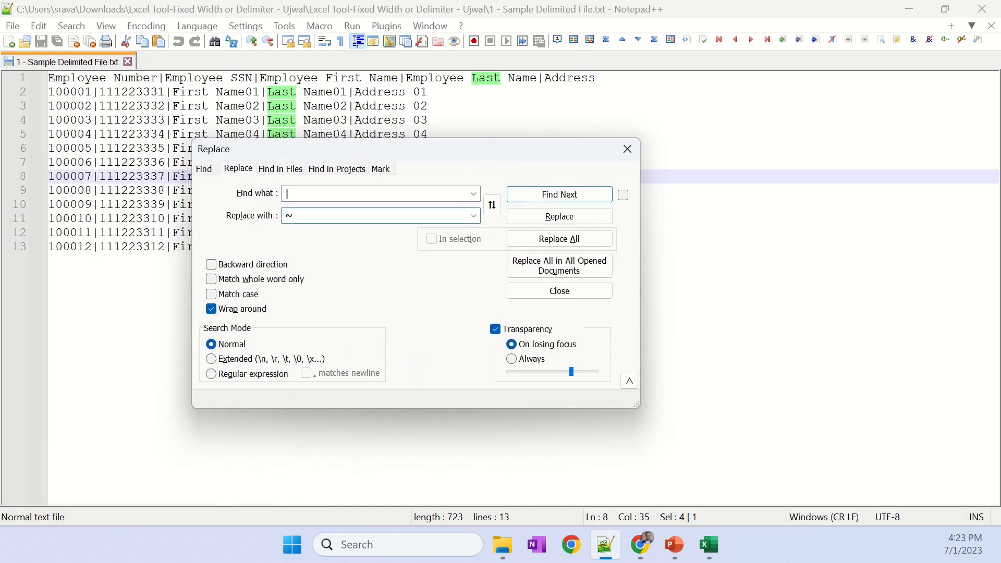
pyautogui.click(561, 240)
pyautogui.press('Escape')
pyautogui.click(621, 317)
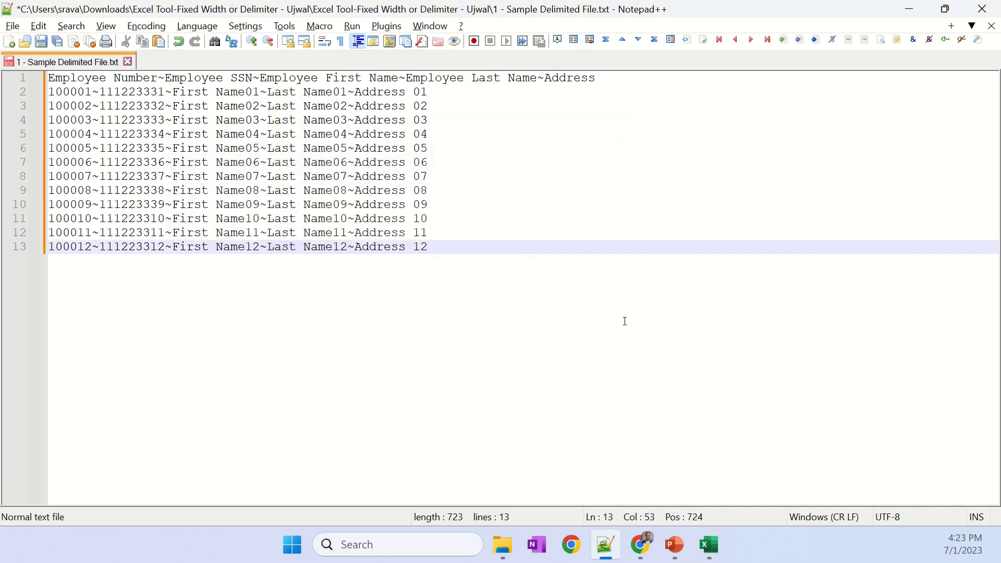
# Set the Delimiter value on the Setup sheet of the Excel workbook to ~
pyautogui.hotkey('alt', 'Tab')
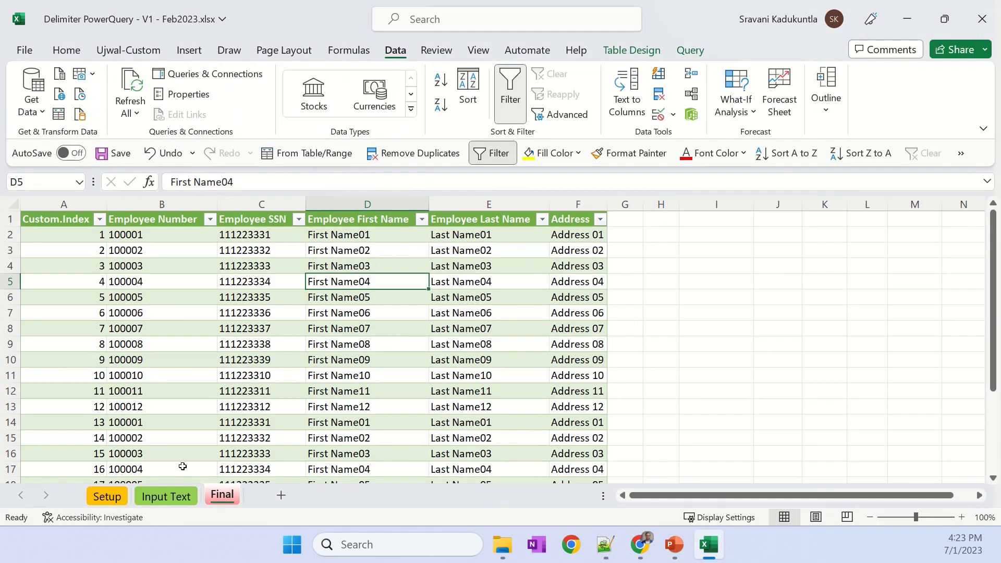
pyautogui.click(97, 500)
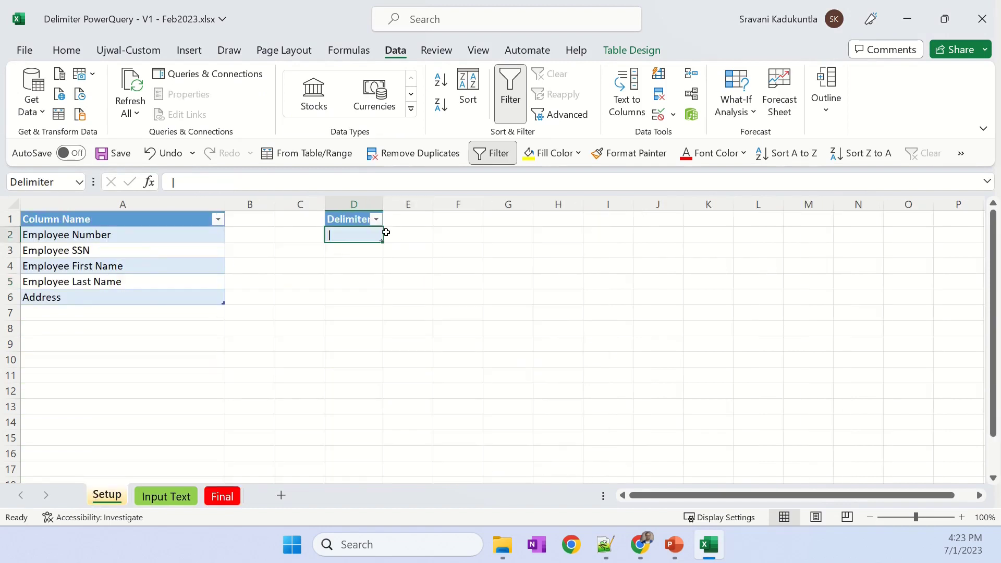
pyautogui.write('~')
pyautogui.press('Return')
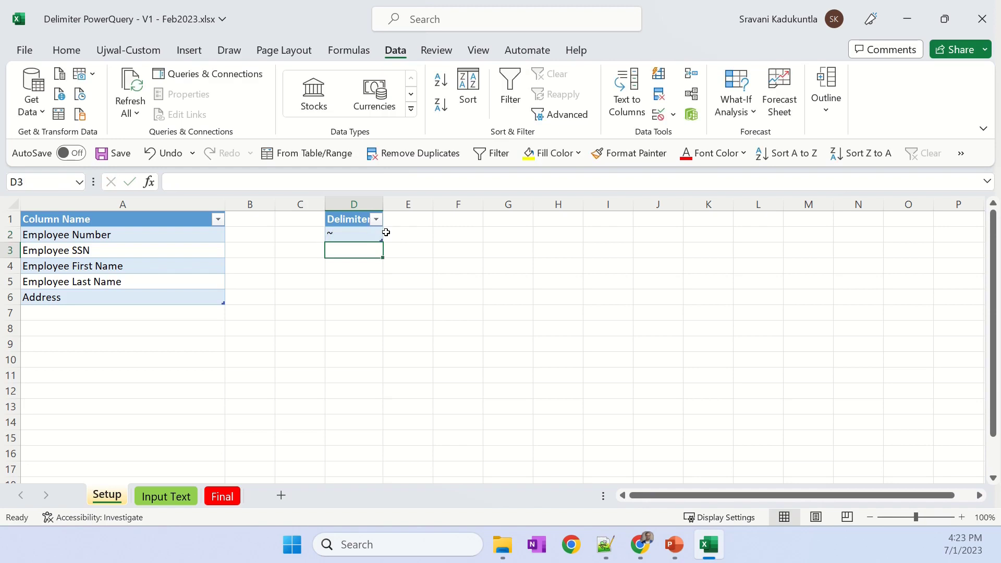
pyautogui.click(386, 232)
# Delete all rows from row 5 down to the last record of the Input Text table
pyautogui.click(172, 498)
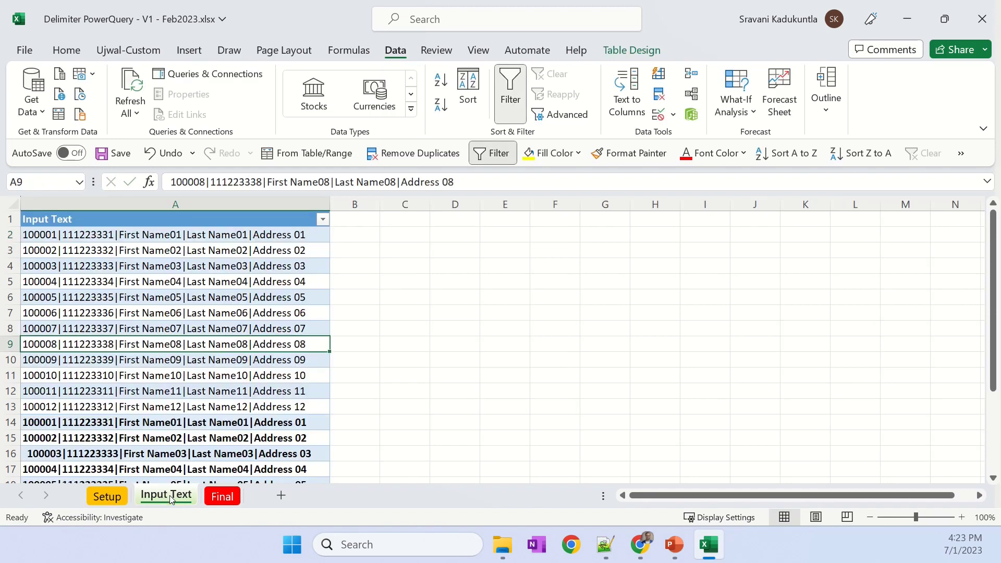
pyautogui.click(187, 288)
pyautogui.hotkey('ctrl', 'Home')
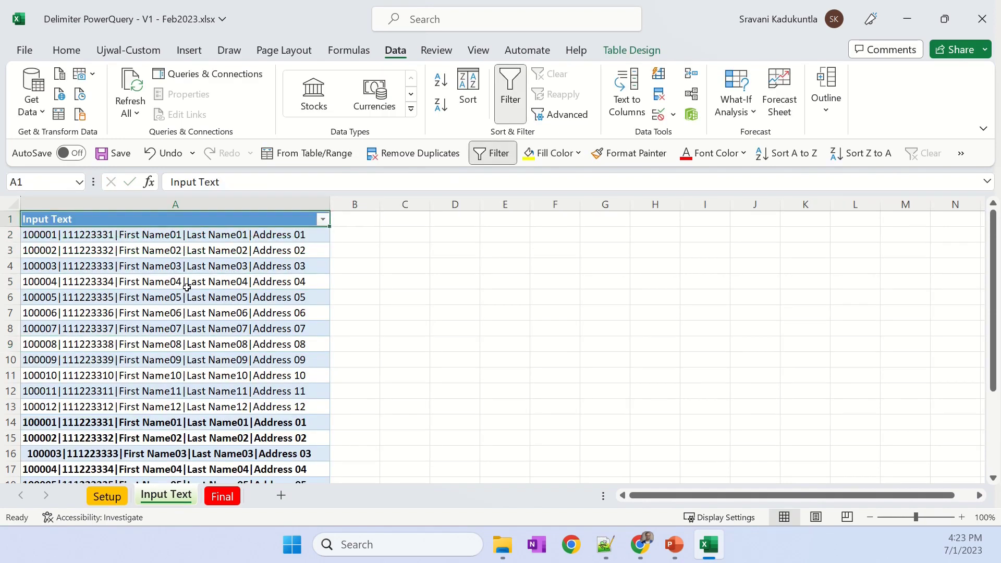
pyautogui.rightClick(14, 283)
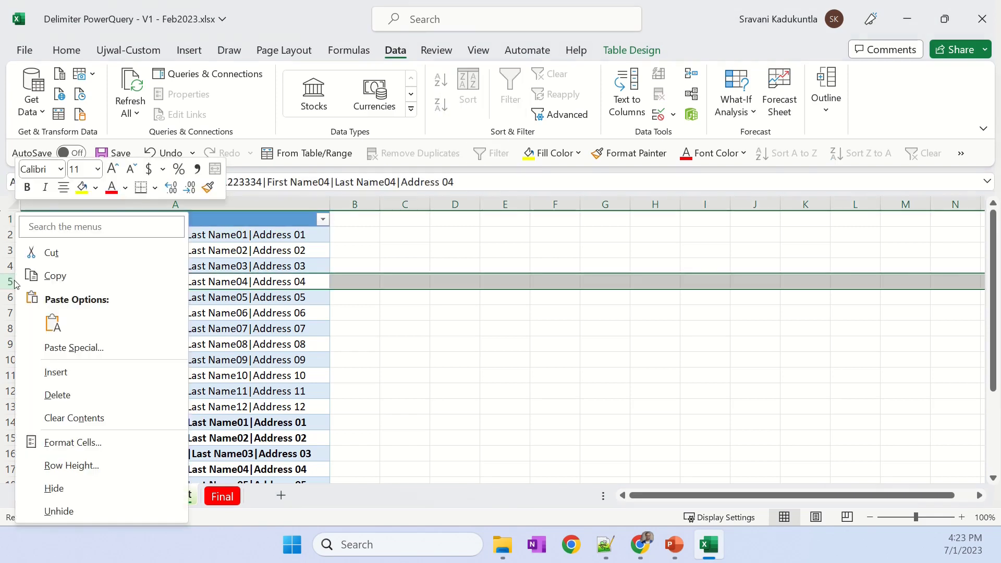
pyautogui.press('Escape')
pyautogui.hotkey('ctrl', 'shift', 'Down')
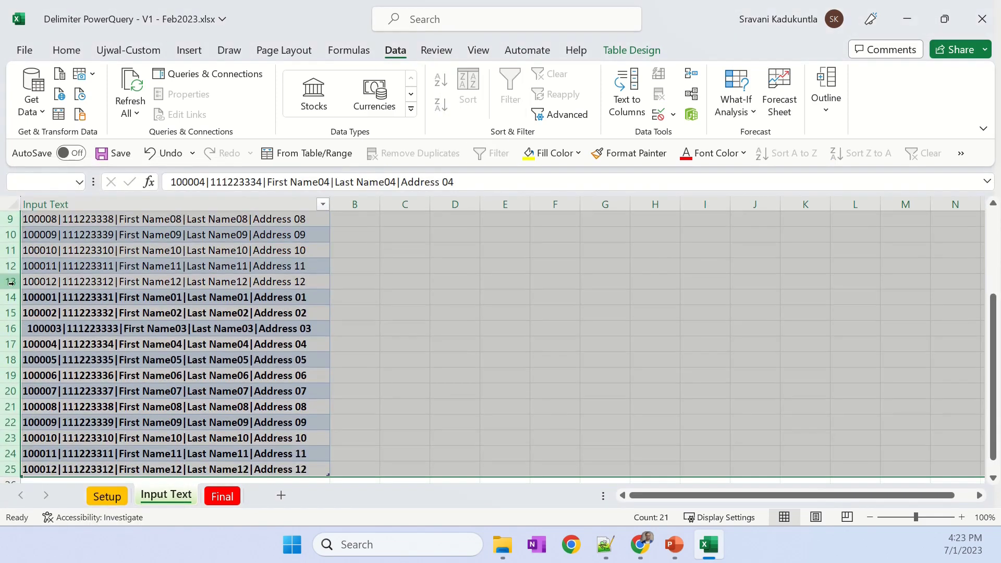
pyautogui.rightClick(11, 282)
# Copy the tilde-delimited data lines without the header from the Notepad++ file and paste them into the Input Text table starting at A2
pyautogui.click(229, 185)
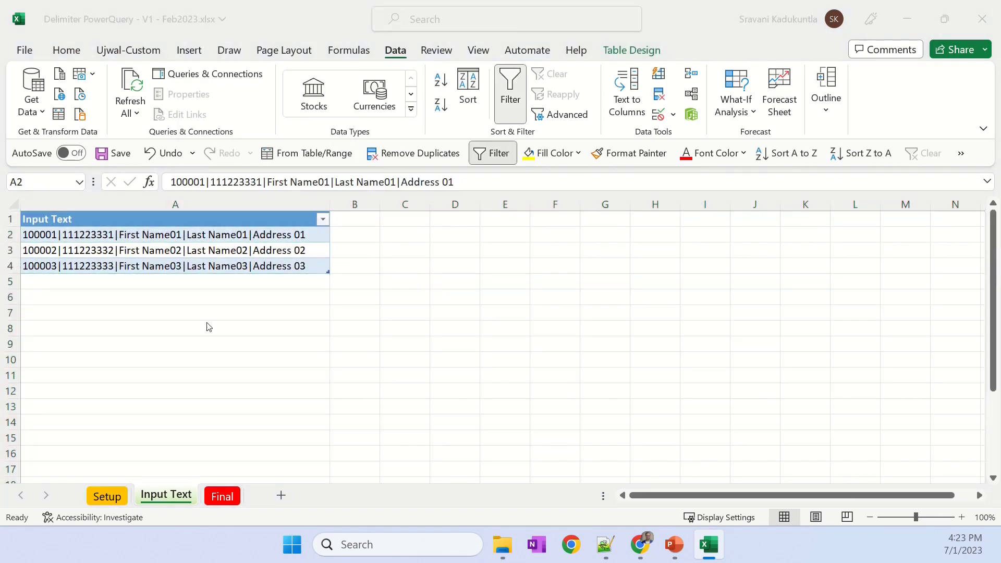
pyautogui.hotkey('alt', 'Tab')
pyautogui.click(47, 93)
pyautogui.hotkey('ctrl', 'shift', 'End')
pyautogui.hotkey('ctrl', 'c')
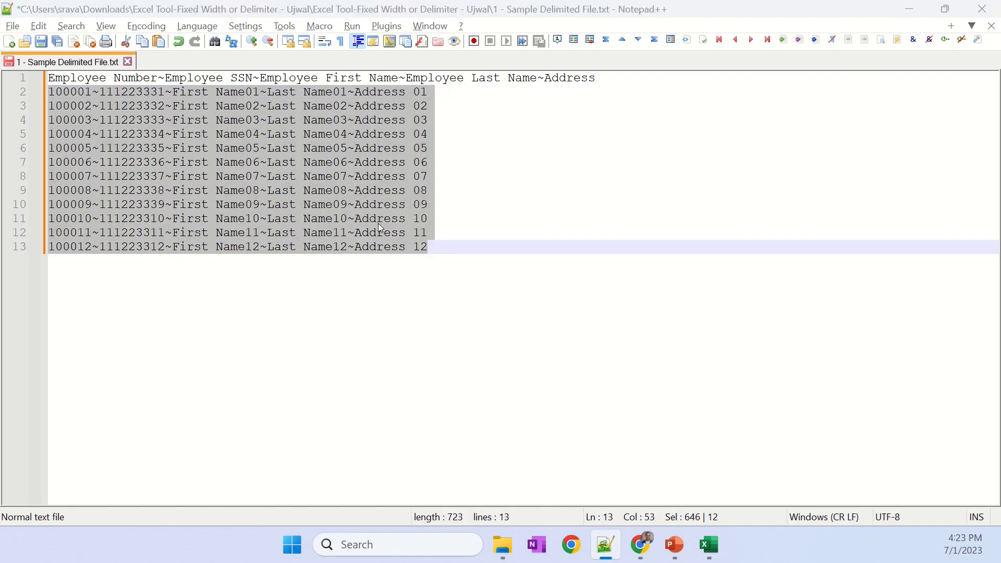
pyautogui.hotkey('alt', 'Tab')
pyautogui.hotkey('ctrl', 'v')
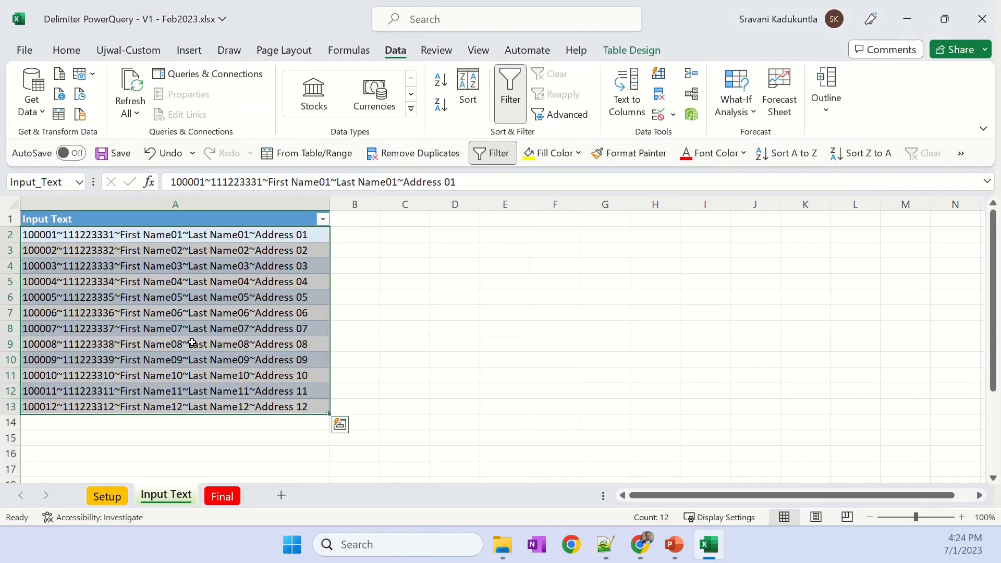
pyautogui.click(191, 313)
# Refresh all queries from the Final sheet to rebuild its table from the tilde-delimited records
pyautogui.click(223, 497)
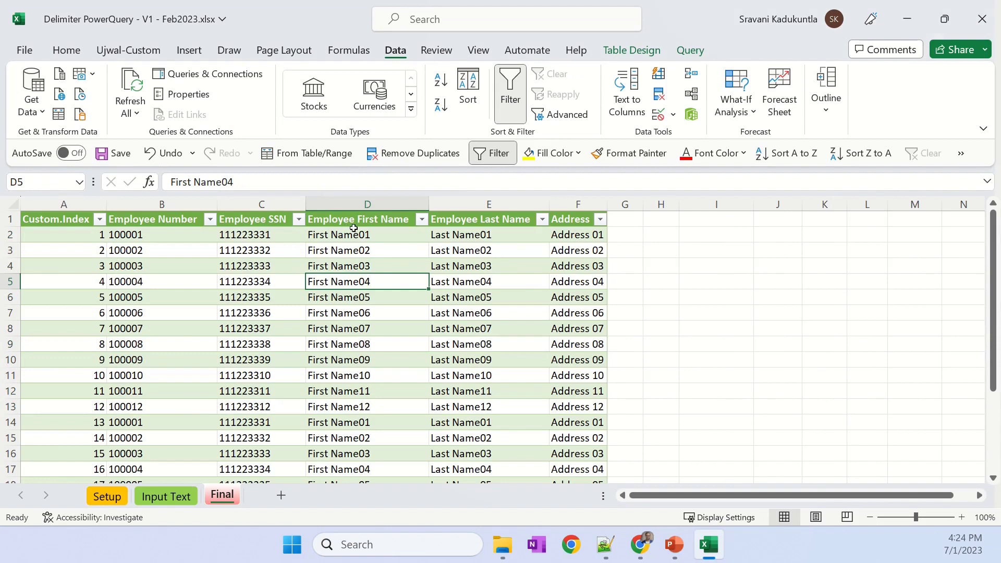
pyautogui.click(311, 255)
pyautogui.click(130, 78)
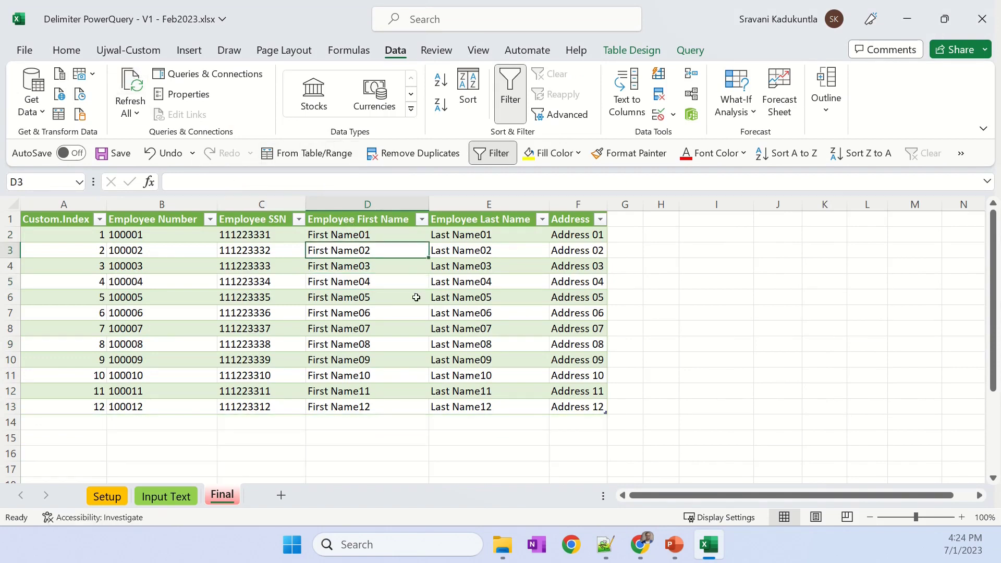
# Save the workbook from the Setup sheet and return to the Input Text sheet
pyautogui.click(118, 498)
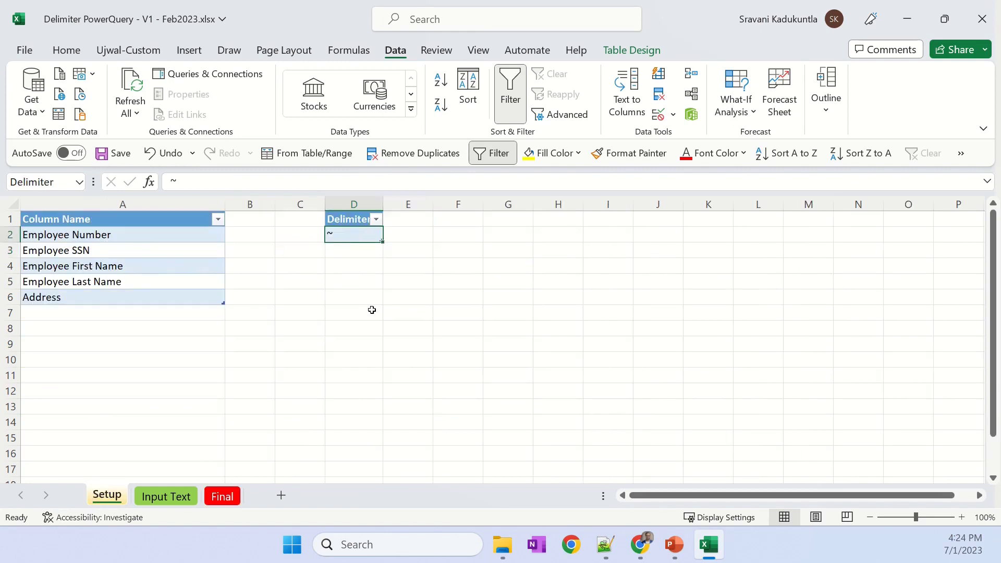
pyautogui.hotkey('ctrl', 's')
pyautogui.click(176, 500)
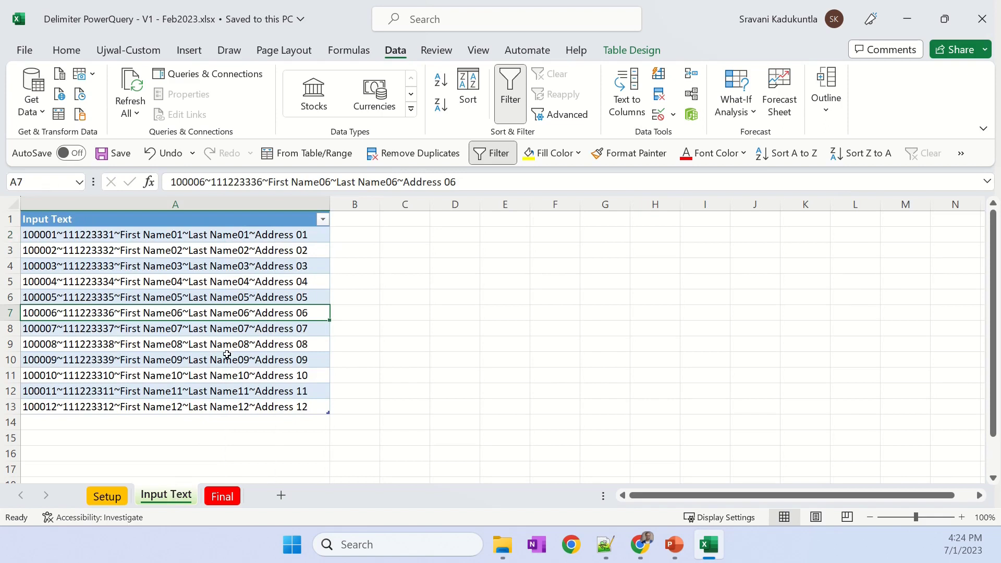
# Close the Delimiter V1 workbook and minimize the Notepad++ window to get back to the tool's blog page
pyautogui.moveTo(288, 241); pyautogui.dragTo(336, 420)
pyautogui.click(302, 297)
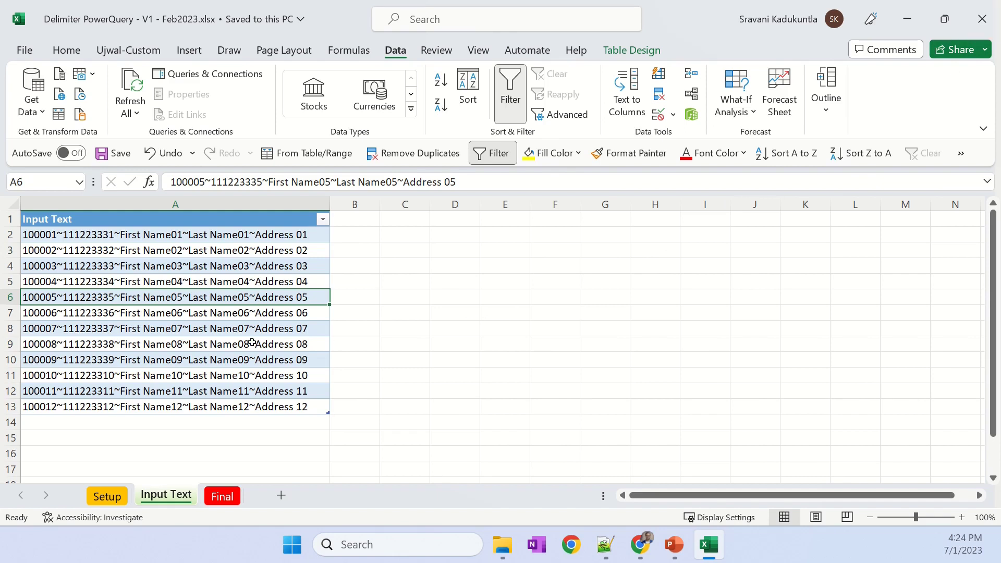
pyautogui.click(281, 254)
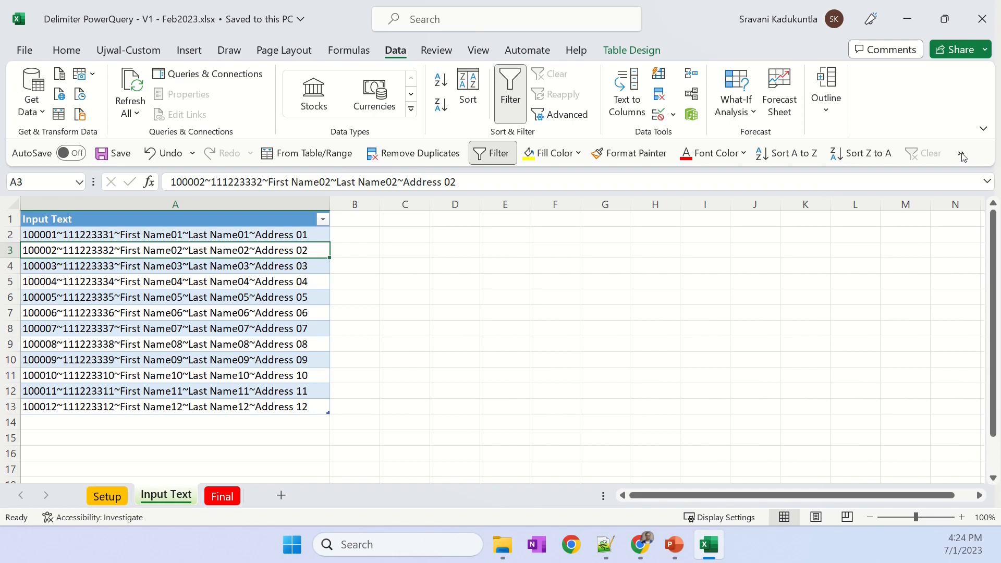
pyautogui.click(983, 18)
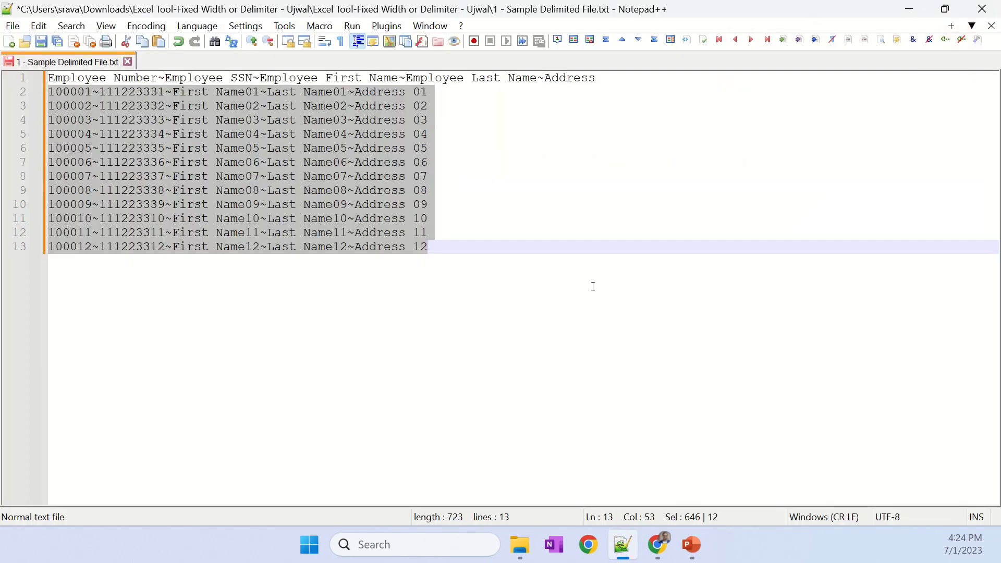
pyautogui.click(628, 252)
pyautogui.click(898, 13)
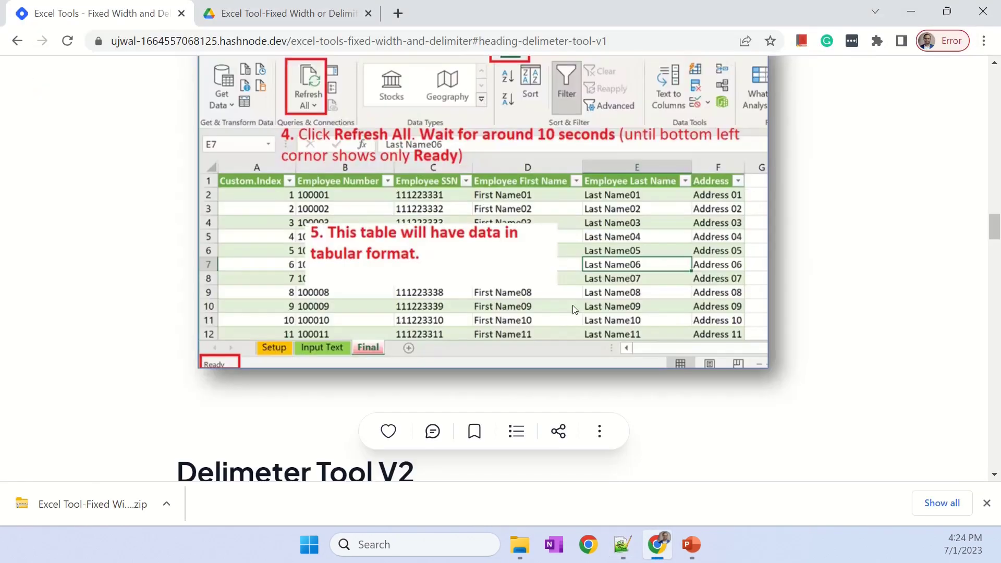
# Review the Delimeter Tool V2 instructions on the blog page and dismiss the browser's download bar
pyautogui.scroll(-7, 662, 280)
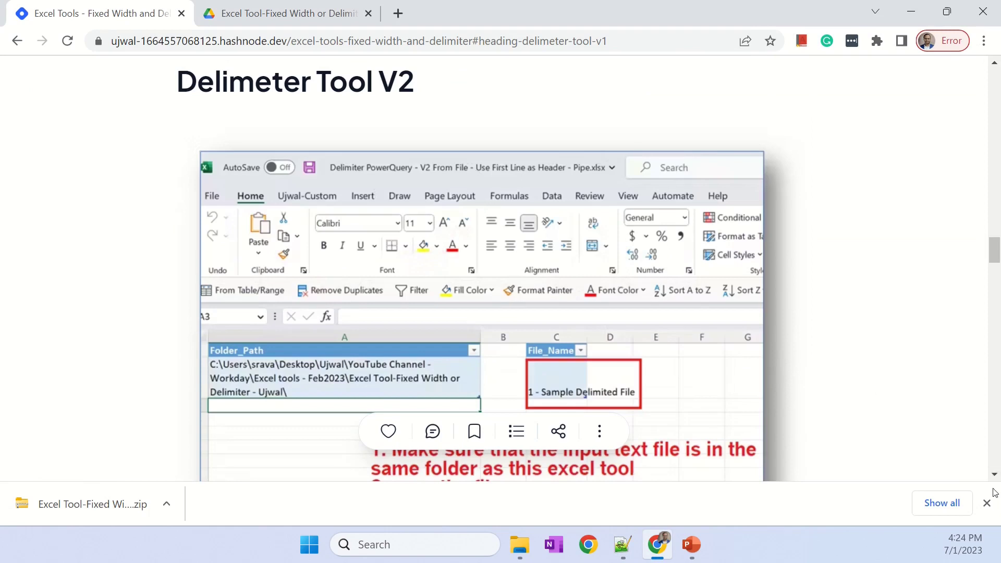
pyautogui.click(987, 503)
pyautogui.scroll(-4, 828, 275)
pyautogui.scroll(1, 830, 276)
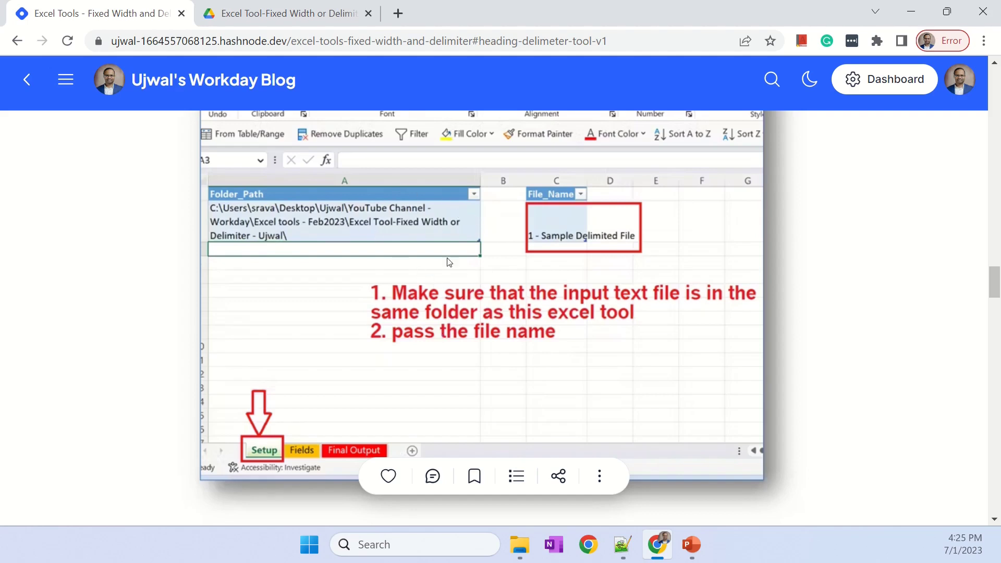
pyautogui.scroll(2, 450, 263)
# Open Delimiter PowerQuery - V2 From File - Use First Line as Header - Pipe.xlsx from the extracted folder and show its Setup sheet
pyautogui.moveTo(520, 543)
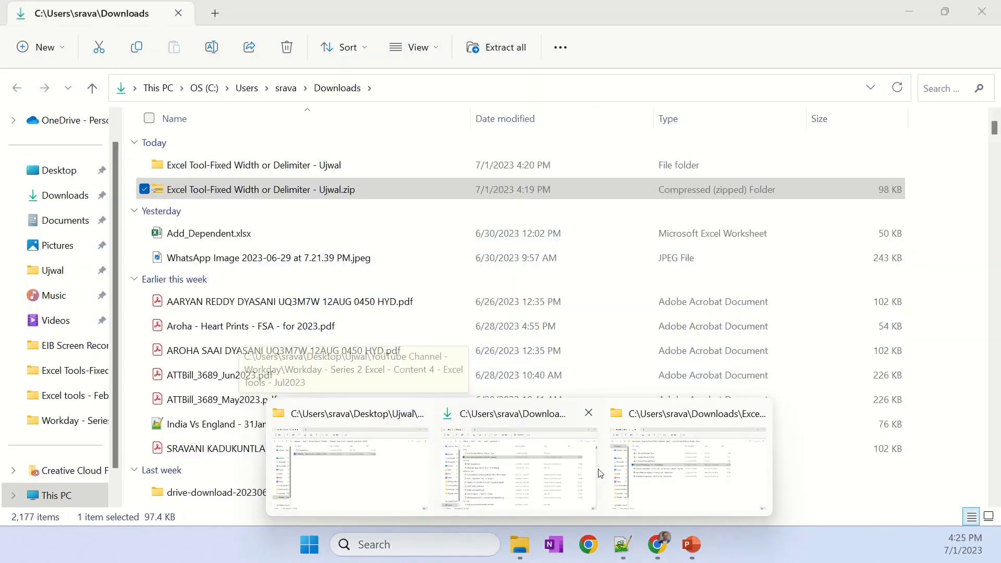
pyautogui.click(626, 472)
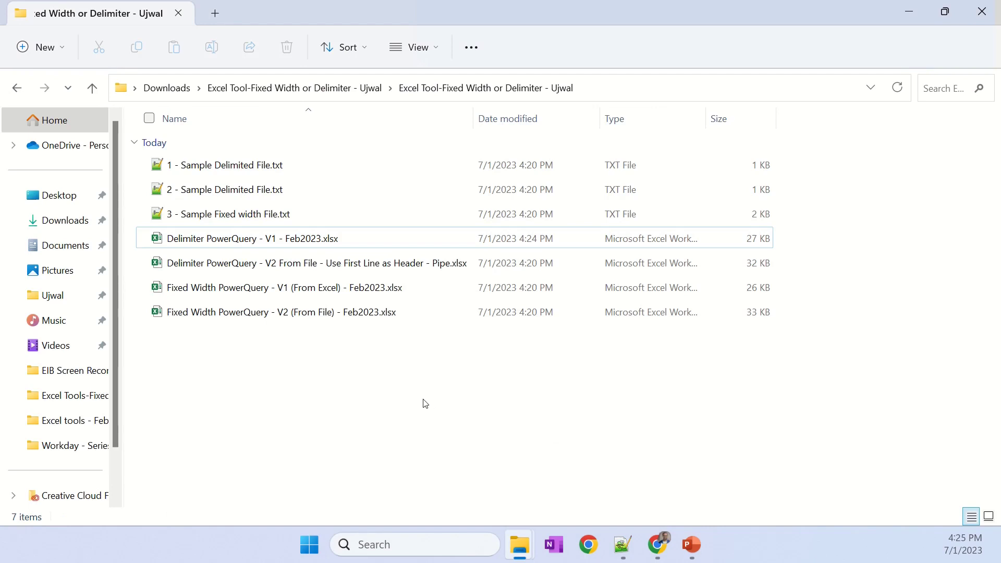
pyautogui.press('Down')
pyautogui.press('Return')
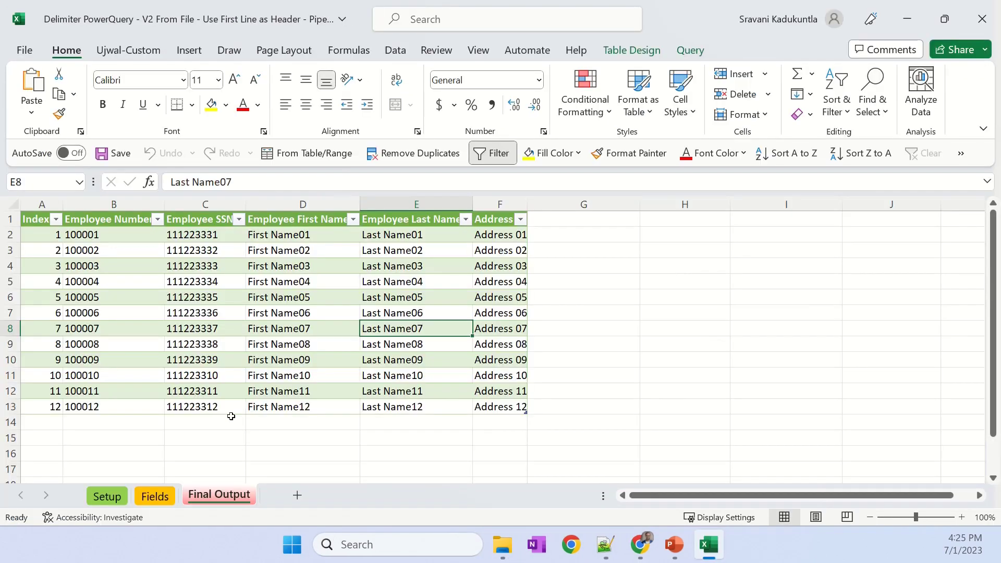
pyautogui.click(155, 496)
pyautogui.click(107, 496)
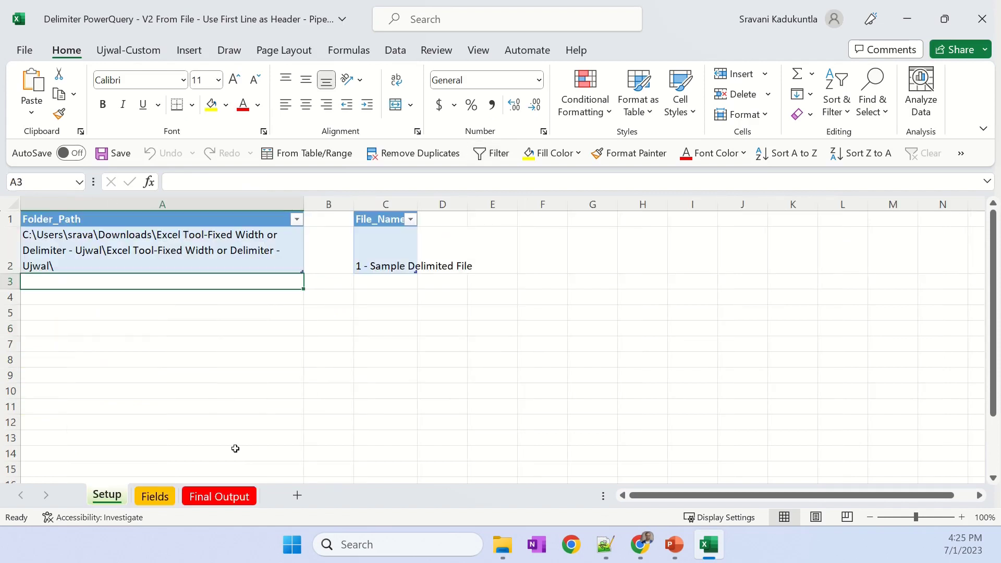
# Examine the formula that builds the Folder_Path value in cell A2 of the Setup sheet
pyautogui.click(192, 266)
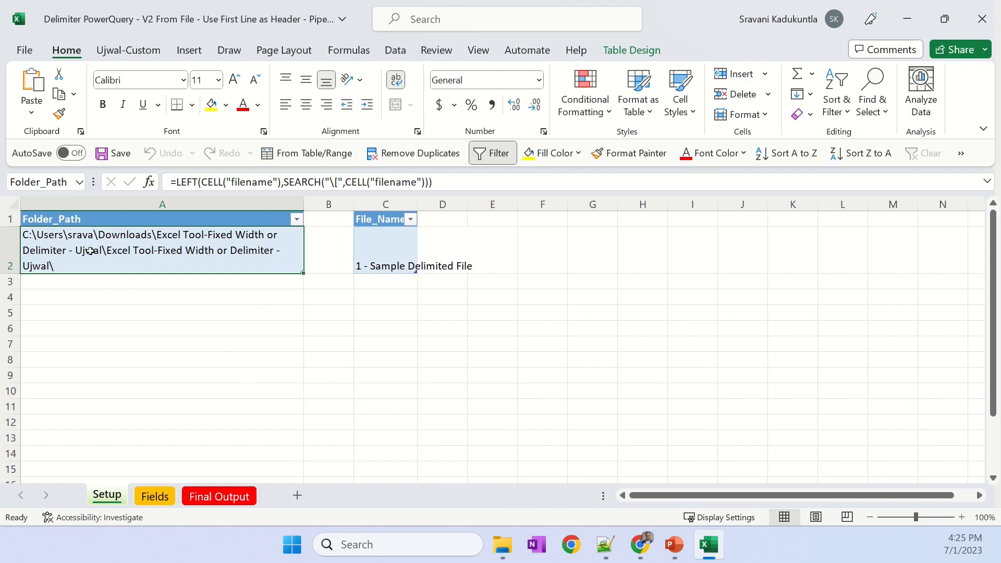
pyautogui.click(483, 185)
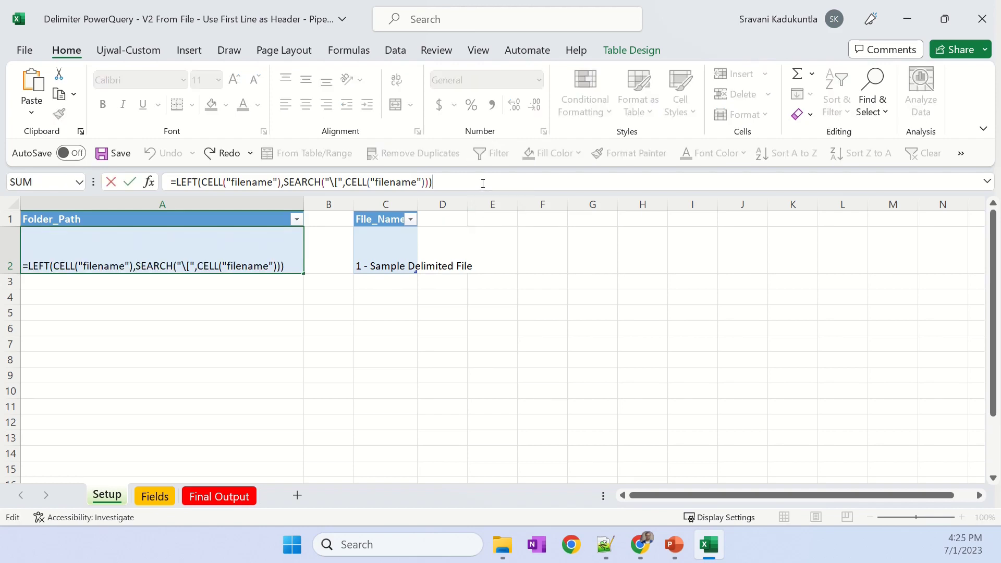
pyautogui.press('Return')
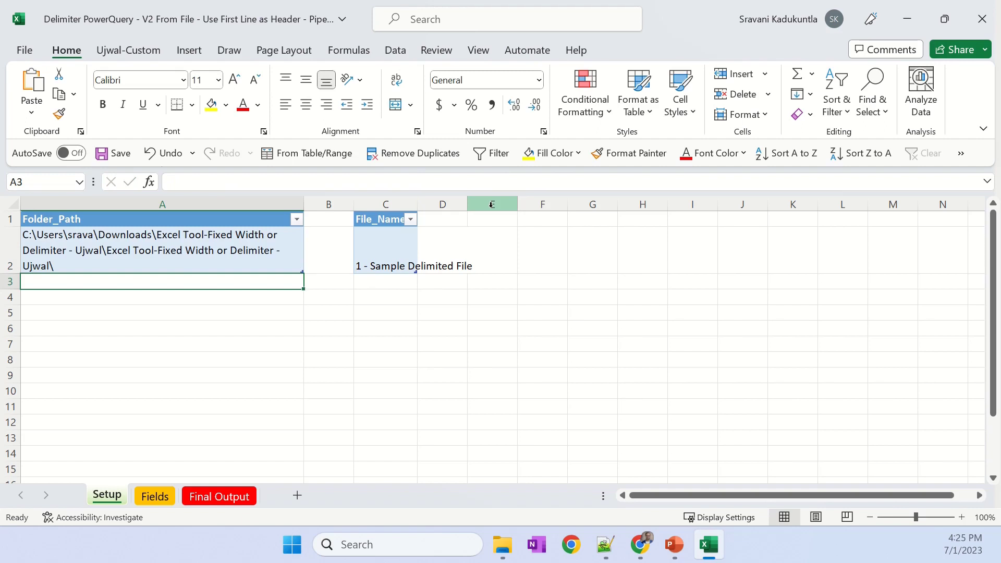
pyautogui.click(165, 267)
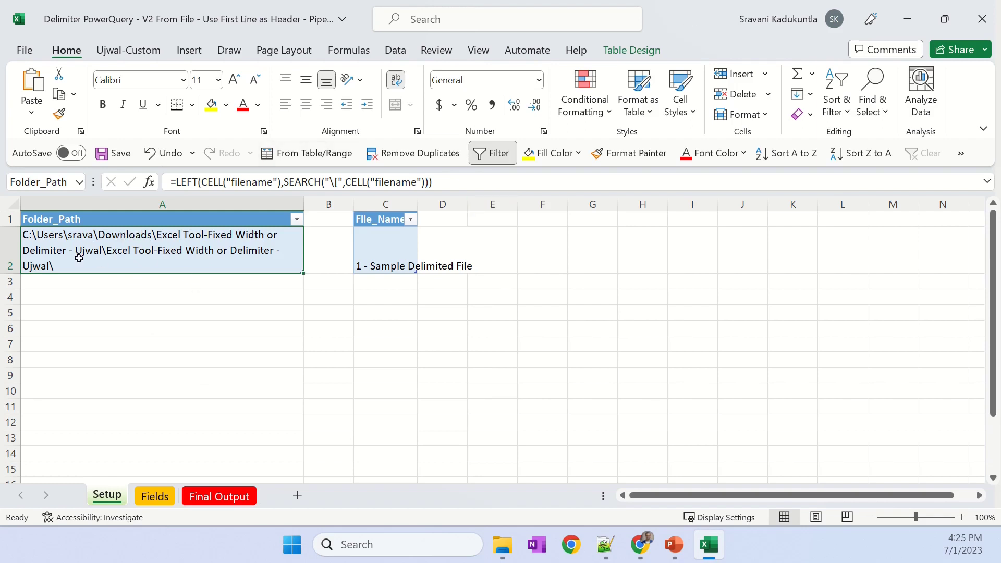
pyautogui.click(186, 316)
pyautogui.click(192, 266)
pyautogui.click(481, 186)
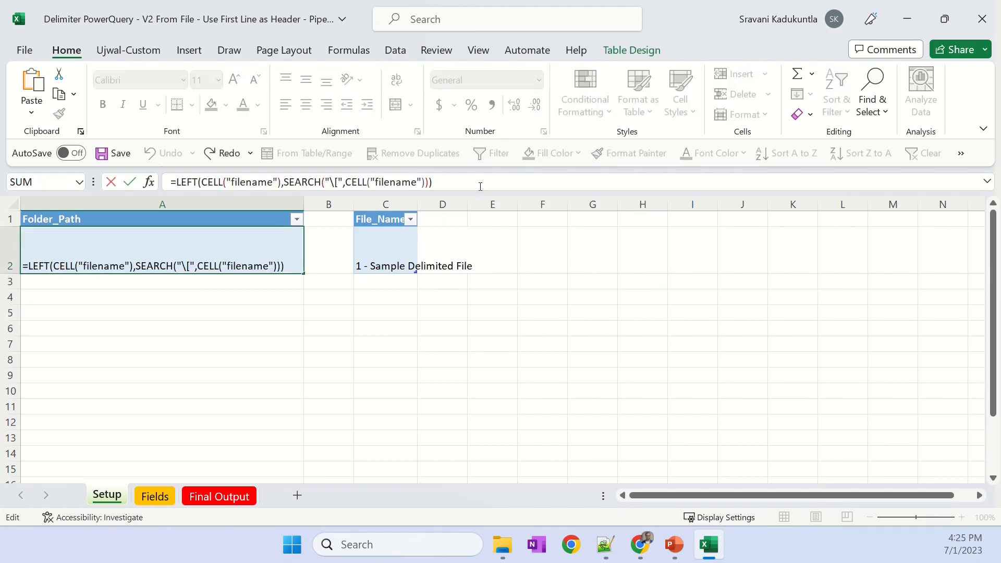
pyautogui.press('Return')
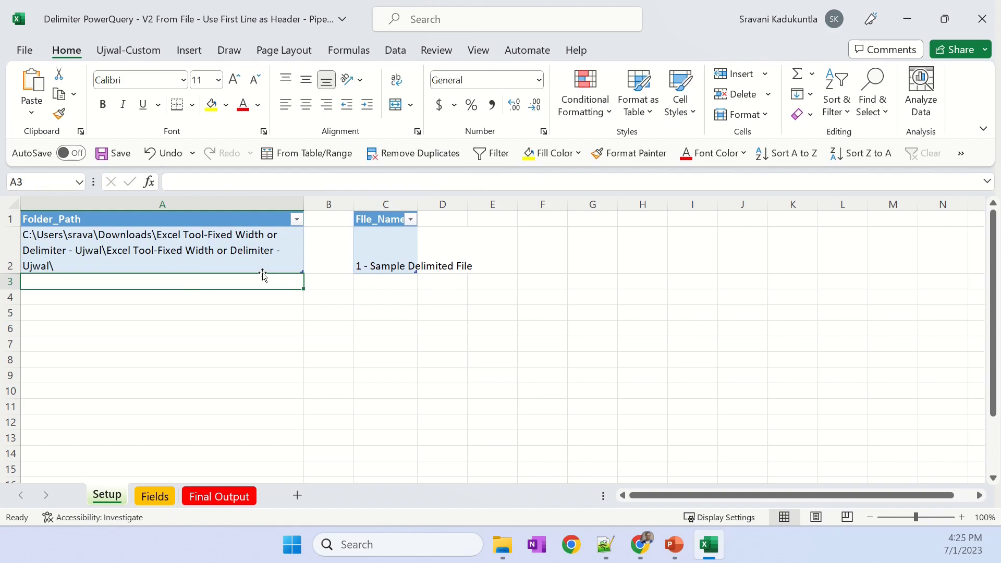
# Copy the second sample file's name from the folder and set File_Name on the Setup sheet to 2 - Sample Delimited File
pyautogui.click(395, 244)
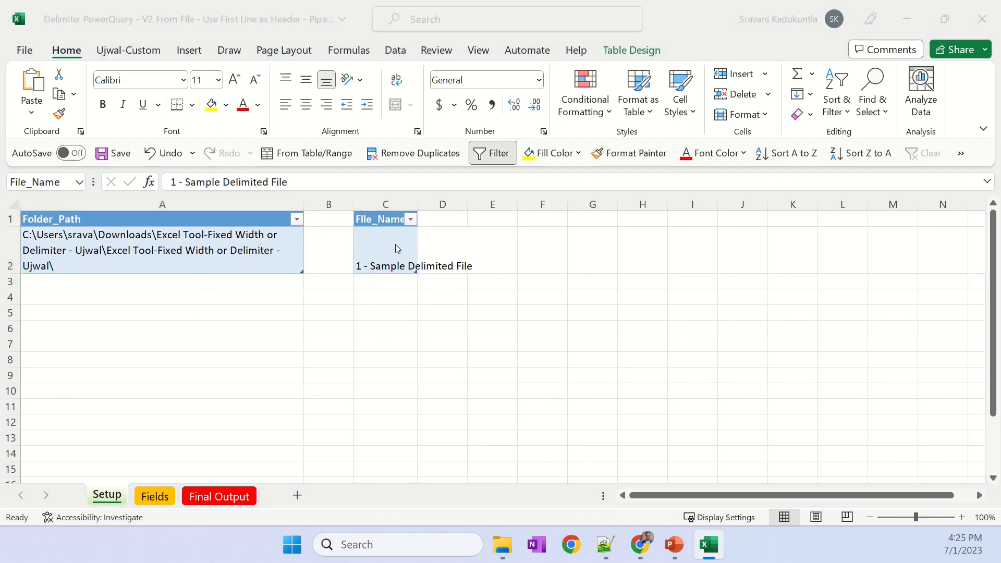
pyautogui.hotkey('alt', 'Tab')
pyautogui.click(308, 200)
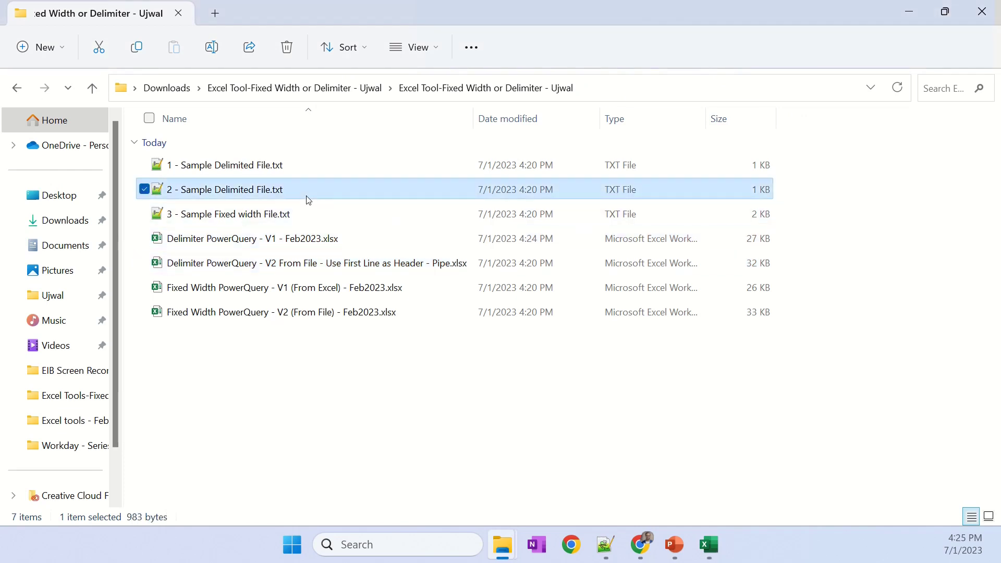
pyautogui.press('F2')
pyautogui.hotkey('ctrl', 'c')
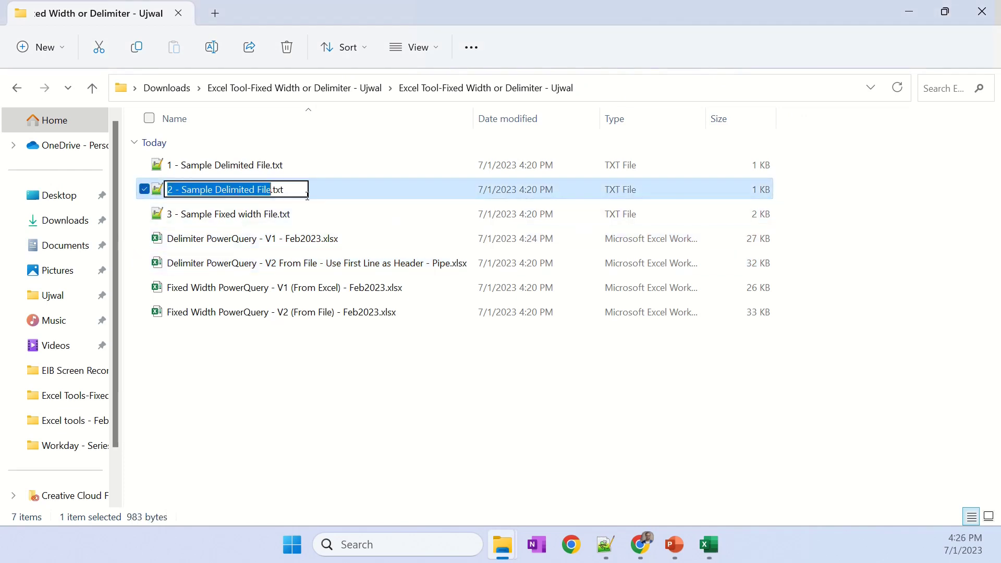
pyautogui.press('Escape')
pyautogui.hotkey('alt', 'Tab')
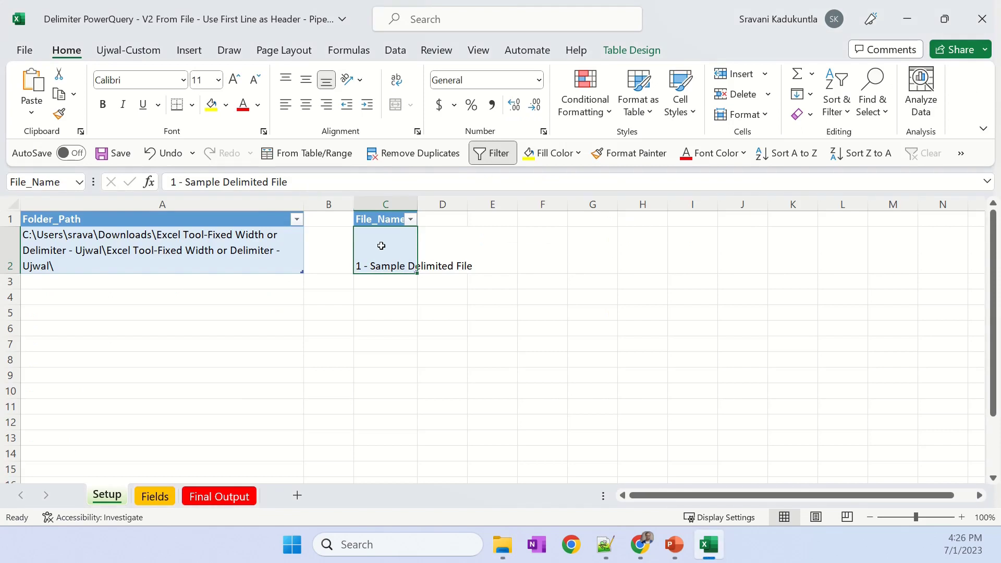
pyautogui.hotkey('ctrl', 'v')
# Examine the records of 2 - Sample Delimited File.txt in Notepad++, close it, and check the workbook's Fields sheet
pyautogui.hotkey('alt', 'Tab')
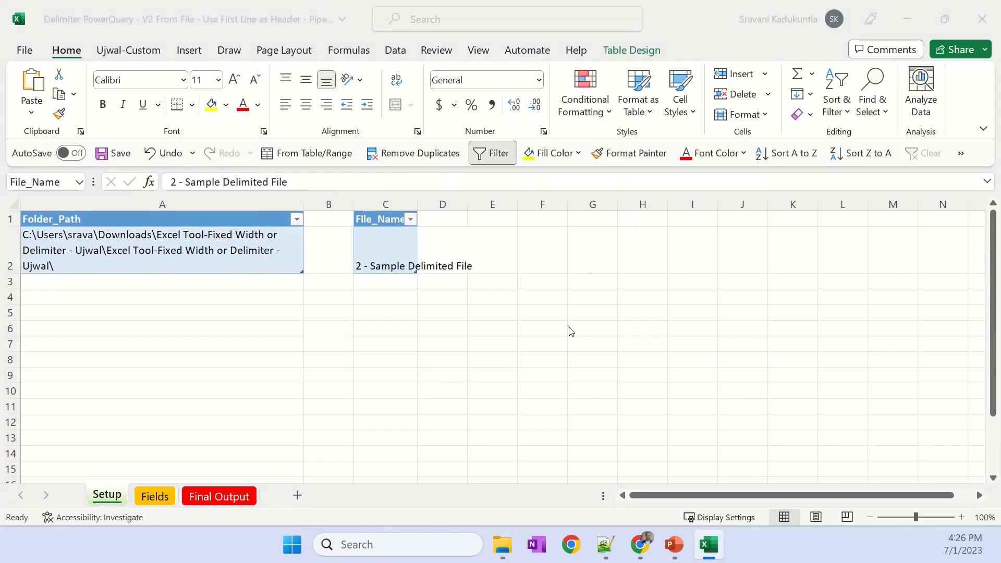
pyautogui.press('Return')
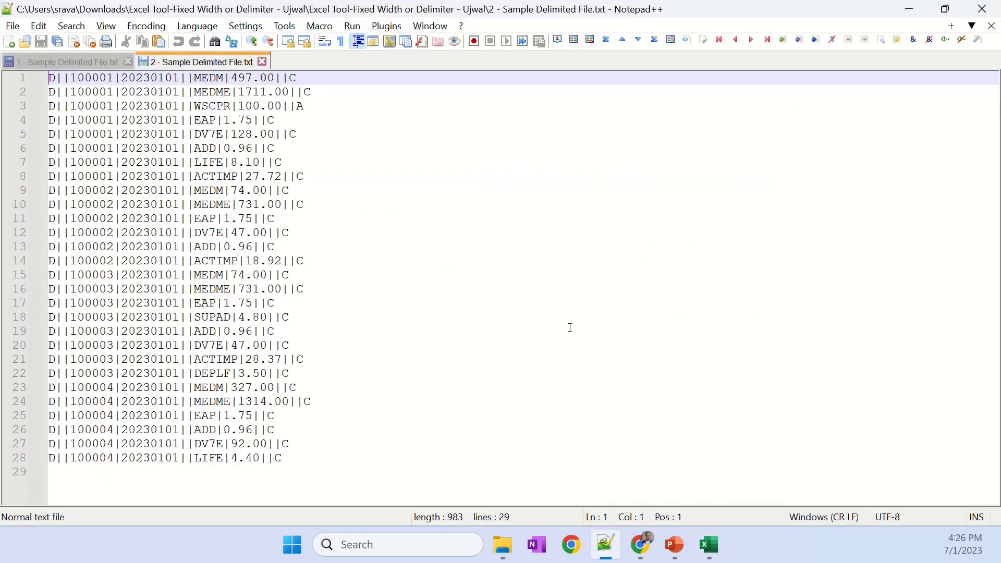
pyautogui.hotkey('ctrl', 'w')
pyautogui.hotkey('alt', 'Tab')
pyautogui.hotkey('alt', 'Tab')
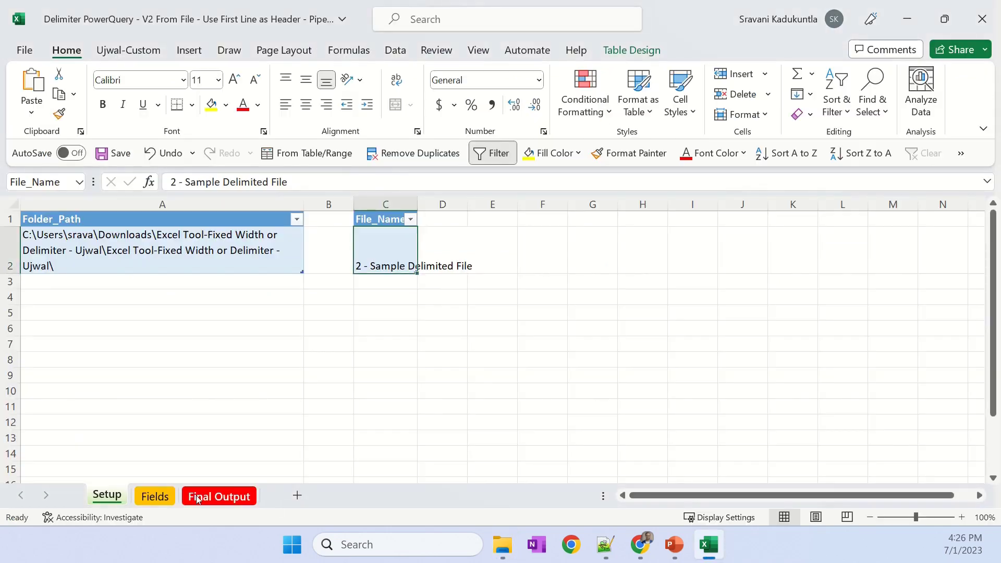
pyautogui.click(155, 494)
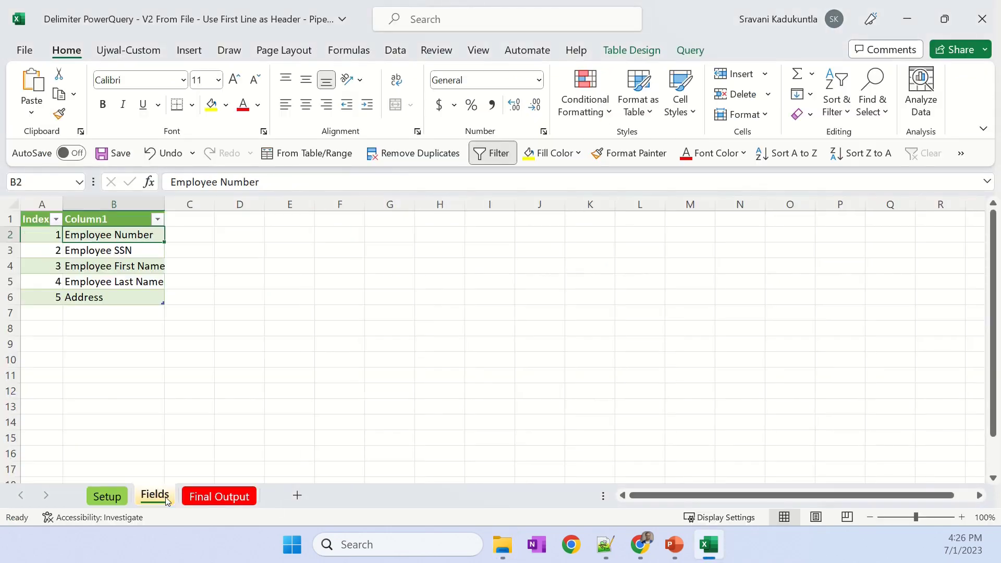
# Close 1 - Sample Delimited File.txt in Notepad++ without saving its changes
pyautogui.hotkey('alt', 'Tab')
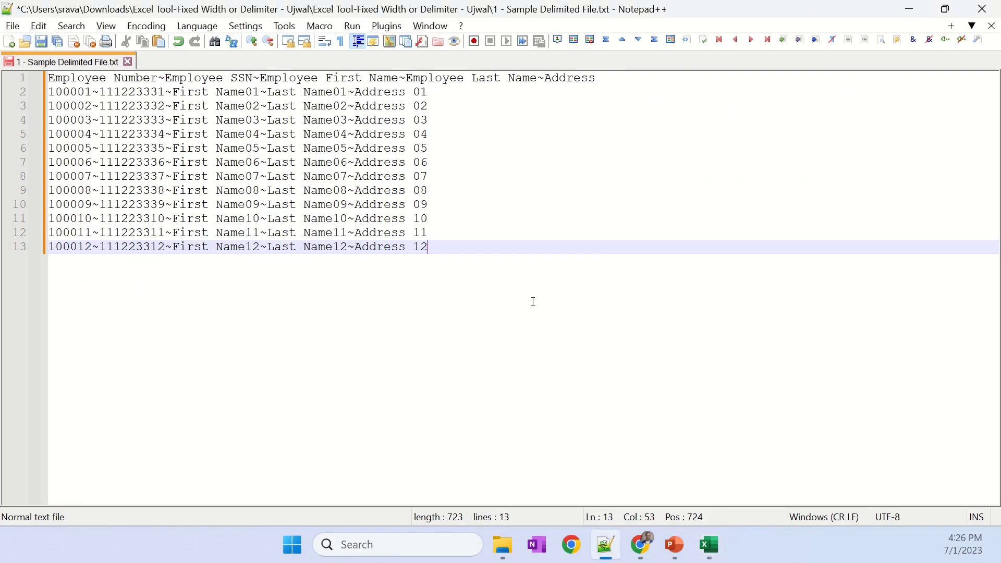
pyautogui.hotkey('ctrl', 'w')
pyautogui.click(555, 329)
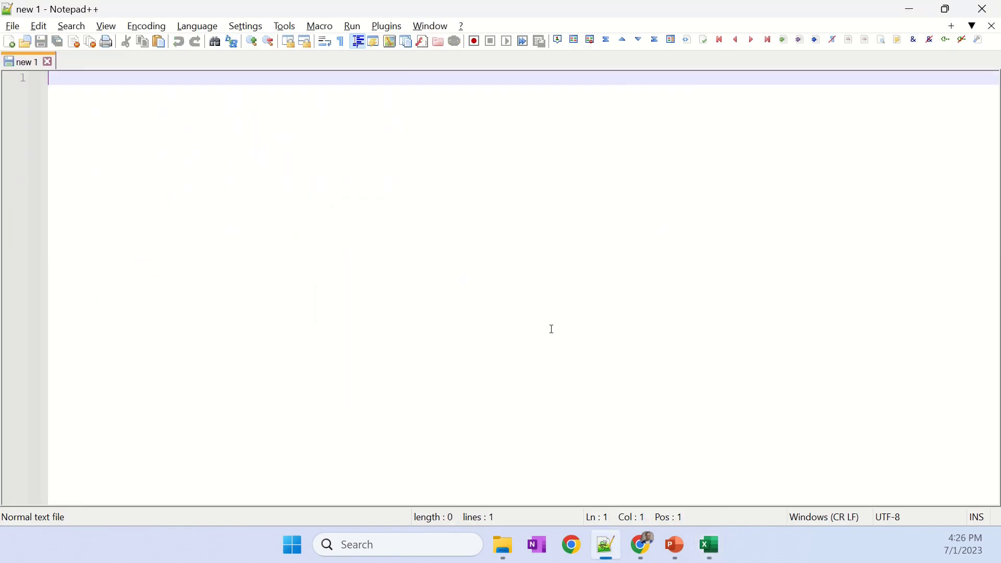
# Copy the first sample file's name from the folder and set File_Name on the Setup sheet to 1 - Sample Delimited File
pyautogui.hotkey('alt', 'Tab')
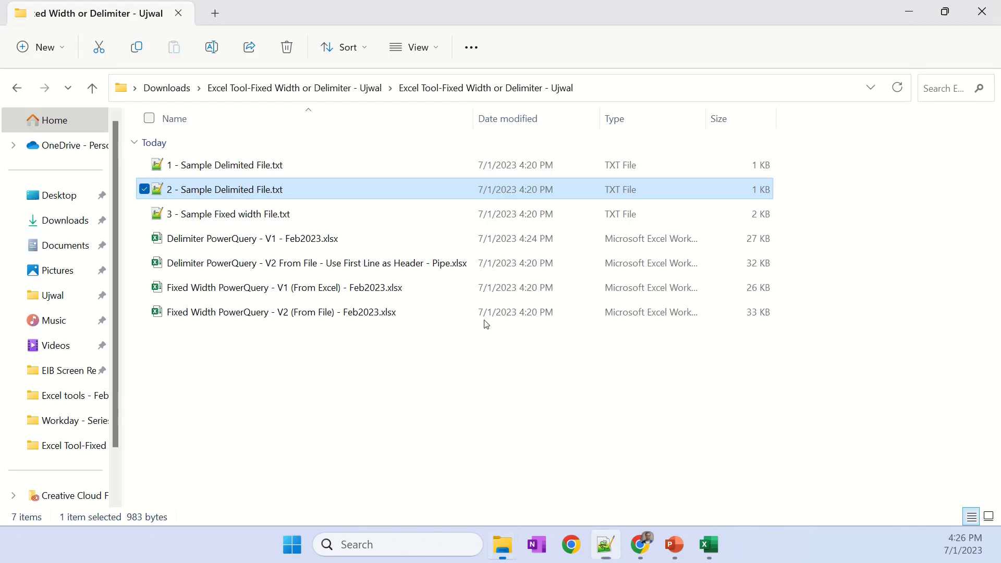
pyautogui.click(307, 164)
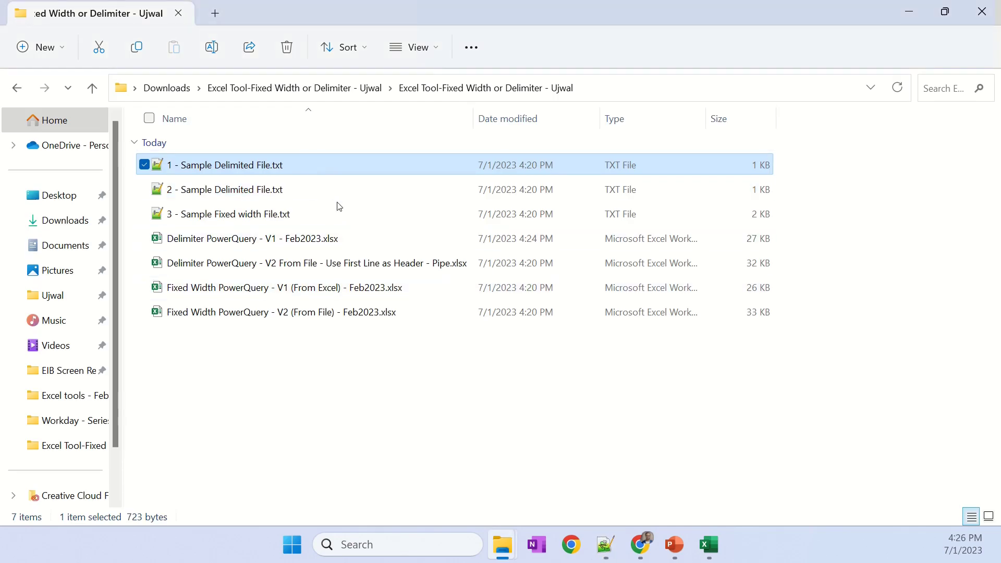
pyautogui.press('F2')
pyautogui.hotkey('ctrl', 'c')
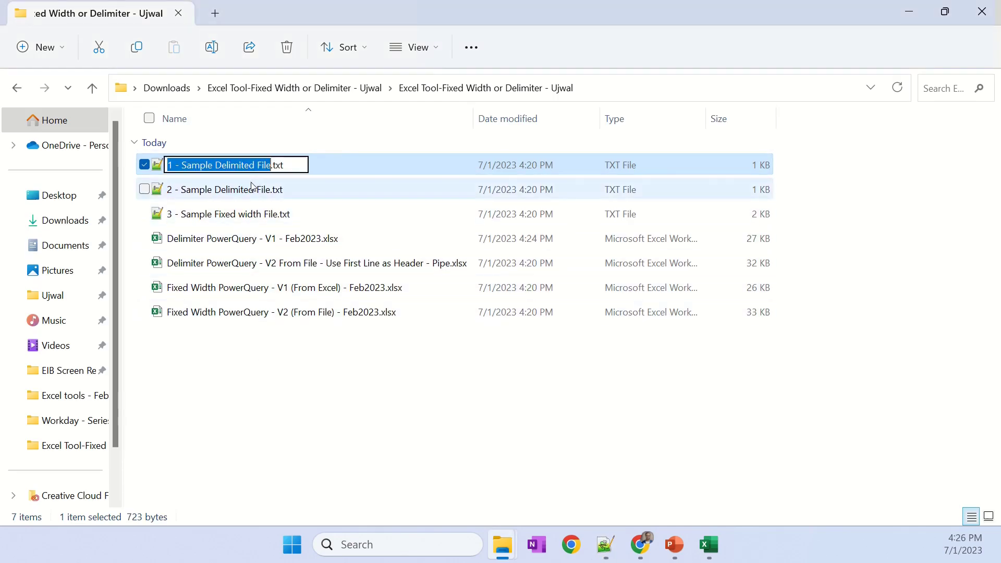
pyautogui.press('Escape')
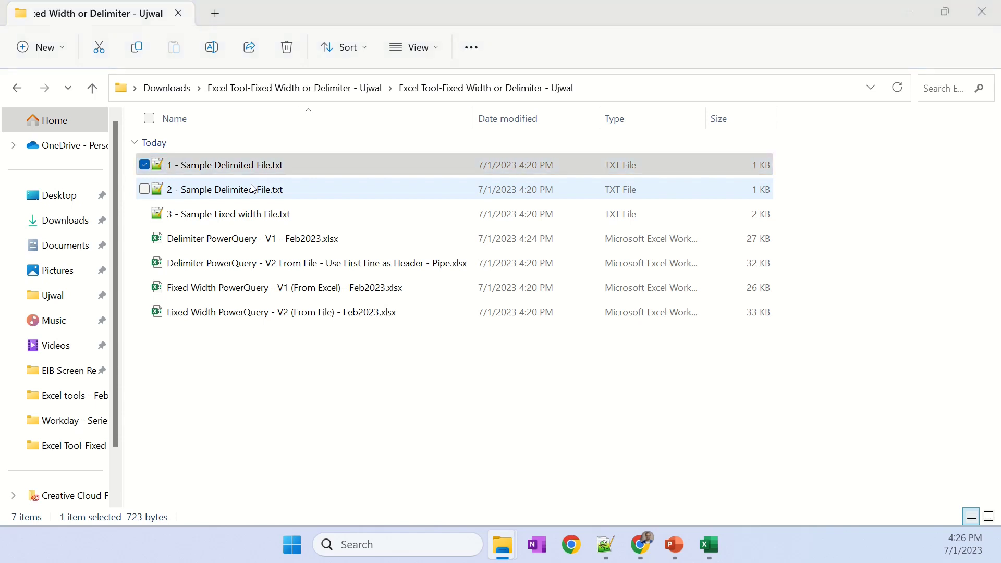
pyautogui.hotkey('alt', 'Tab')
pyautogui.click(116, 494)
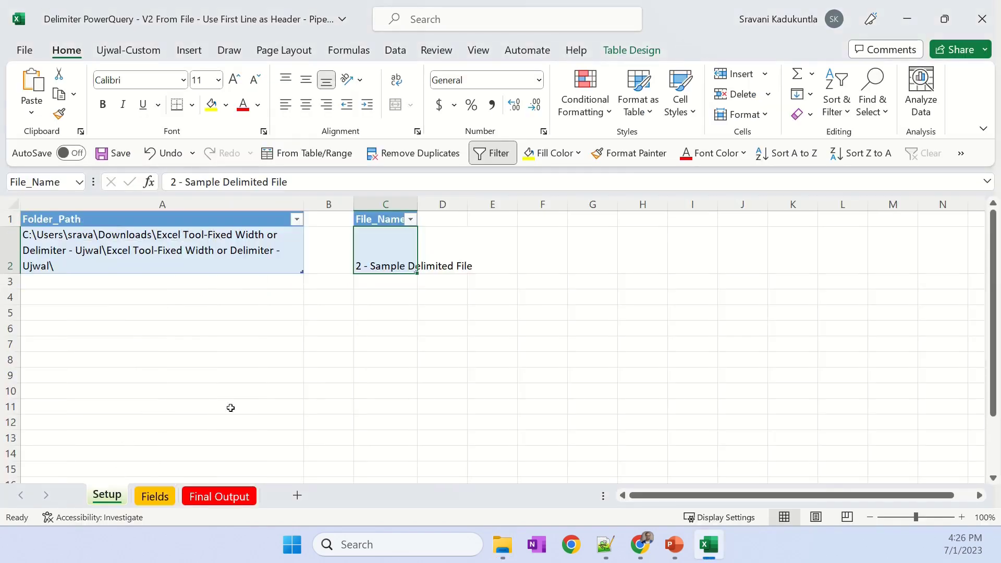
pyautogui.hotkey('ctrl', 'v')
# Review the index and column names on the Fields sheet and the resulting table on the Final Output sheet
pyautogui.click(164, 496)
pyautogui.moveTo(119, 234); pyautogui.dragTo(115, 298)
pyautogui.moveTo(52, 235); pyautogui.dragTo(47, 301)
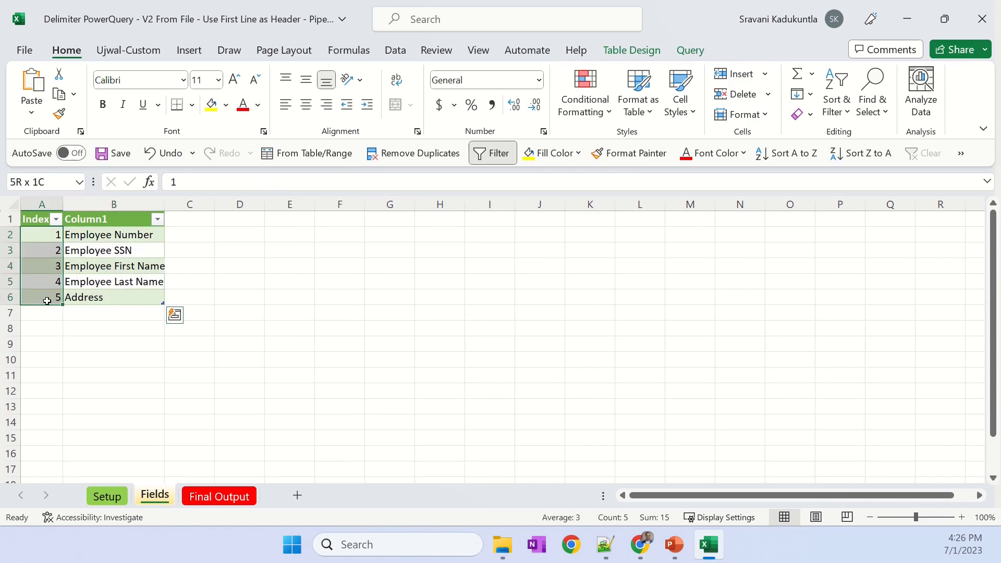
pyautogui.moveTo(112, 233); pyautogui.dragTo(124, 302)
pyautogui.press('Down')
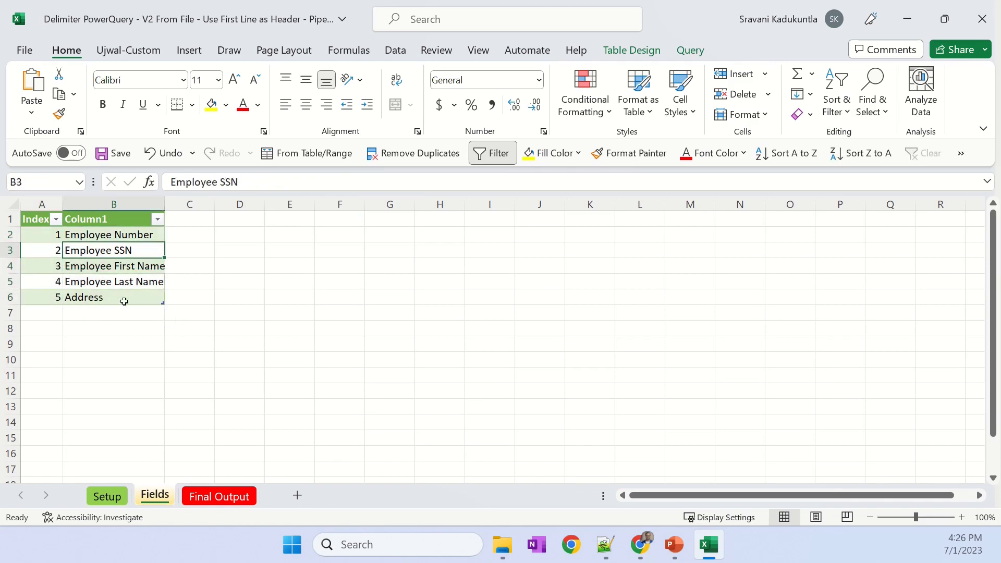
pyautogui.click(218, 497)
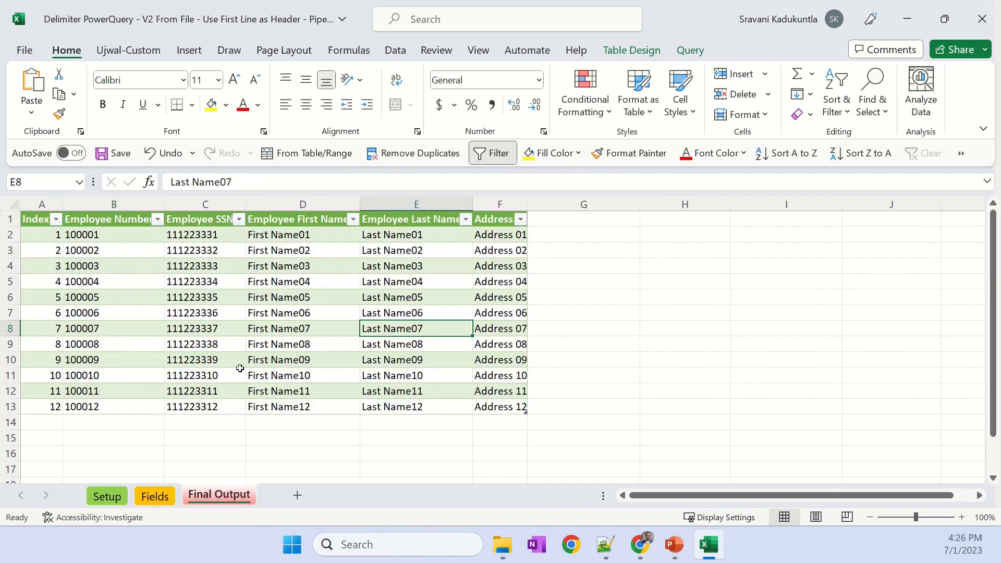
pyautogui.click(236, 333)
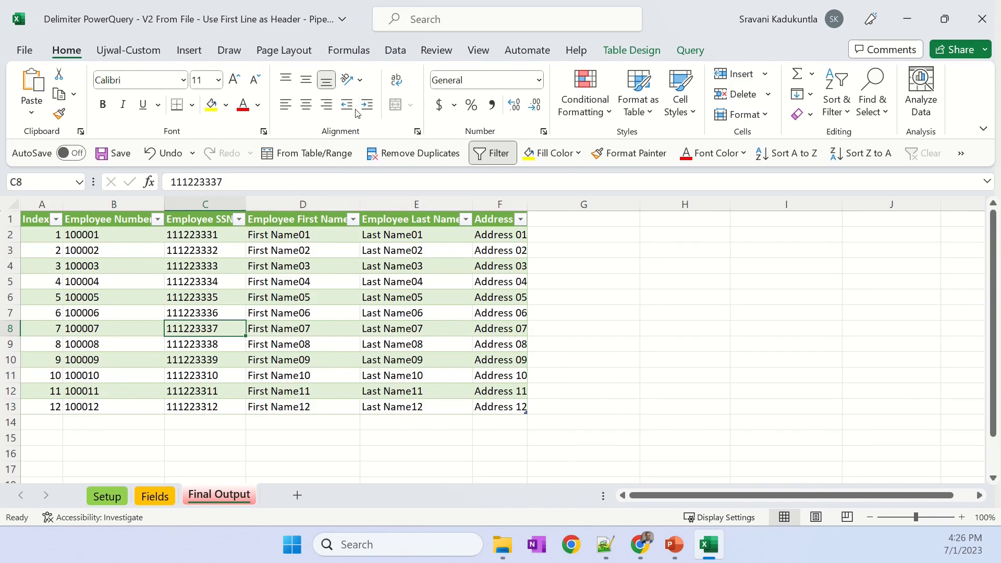
# Delete every record row below the first one from the table on the Final Output sheet
pyautogui.click(10, 251)
pyautogui.hotkey('ctrl', 'shift', 'Down')
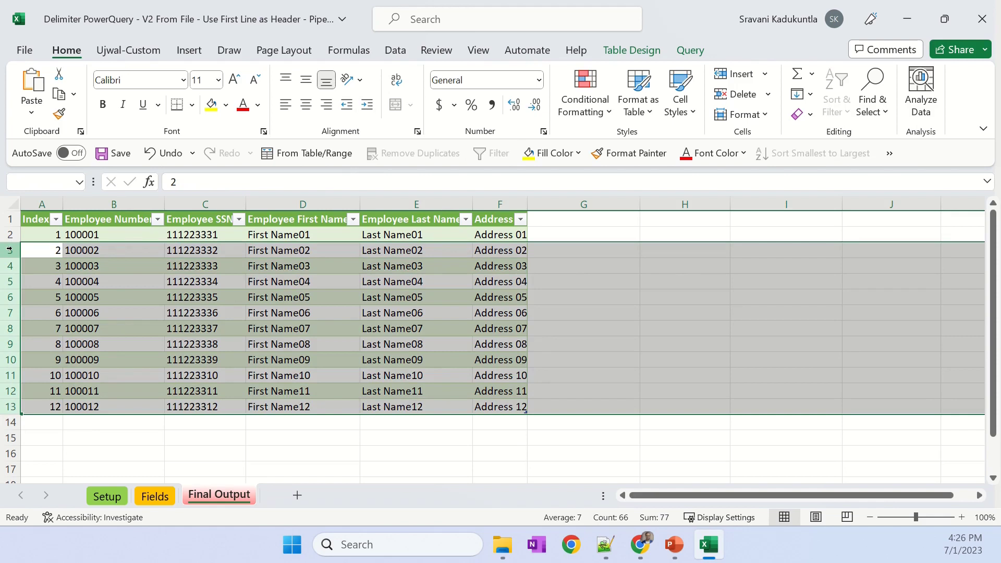
pyautogui.rightClick(168, 296)
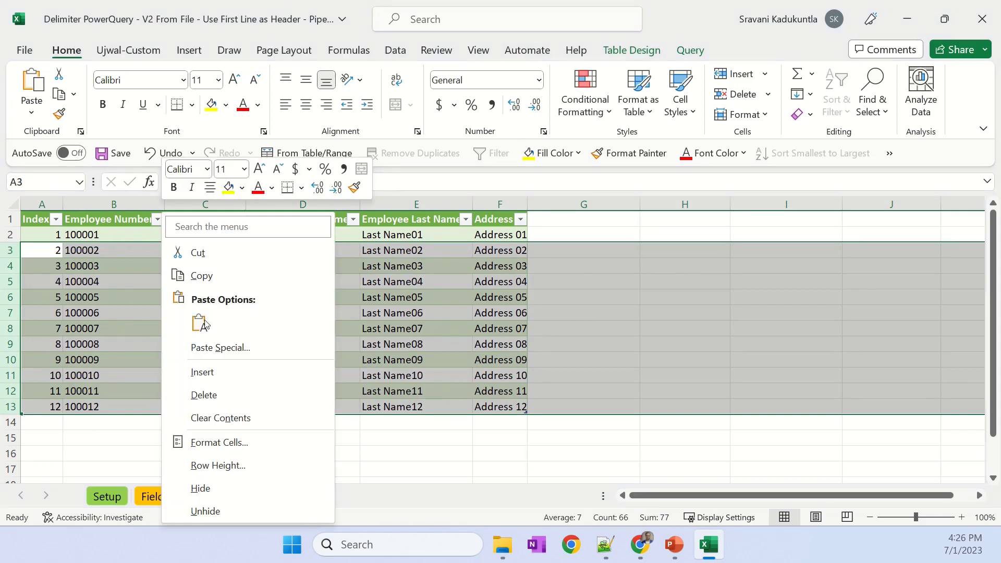
pyautogui.click(204, 395)
pyautogui.click(232, 235)
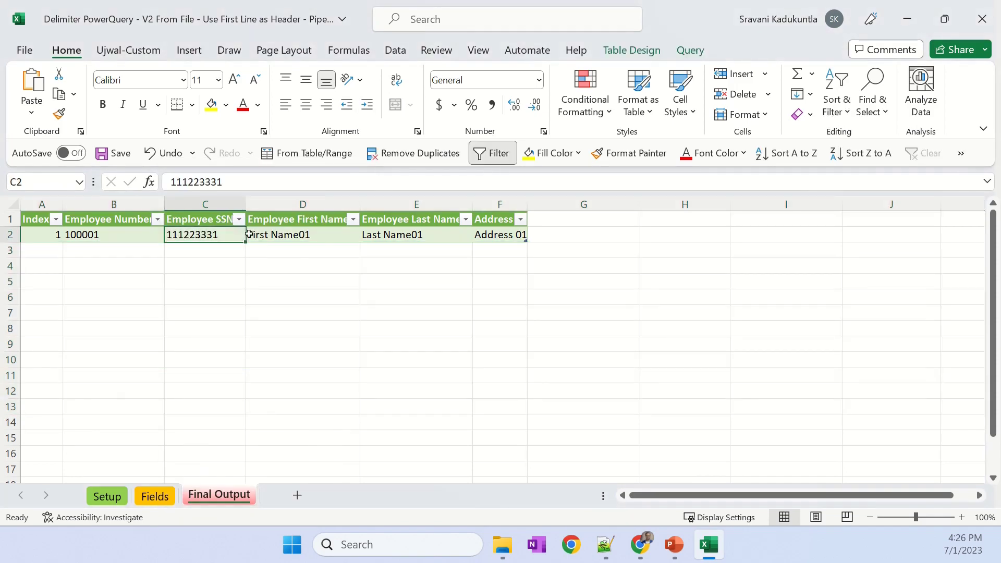
# Refresh all queries to rebuild the Final Output table from the source text file
pyautogui.click(408, 52)
pyautogui.click(134, 75)
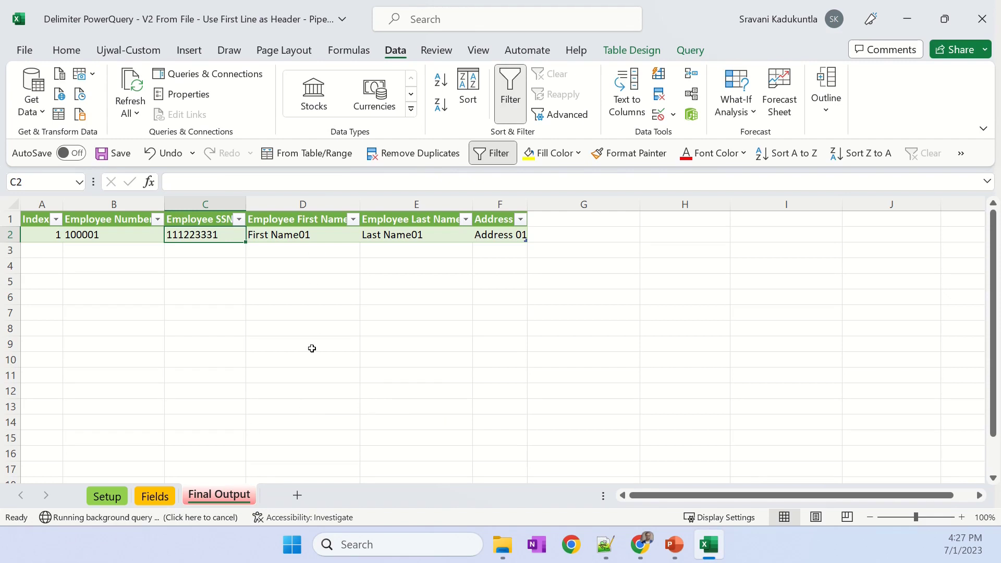
pyautogui.click(280, 277)
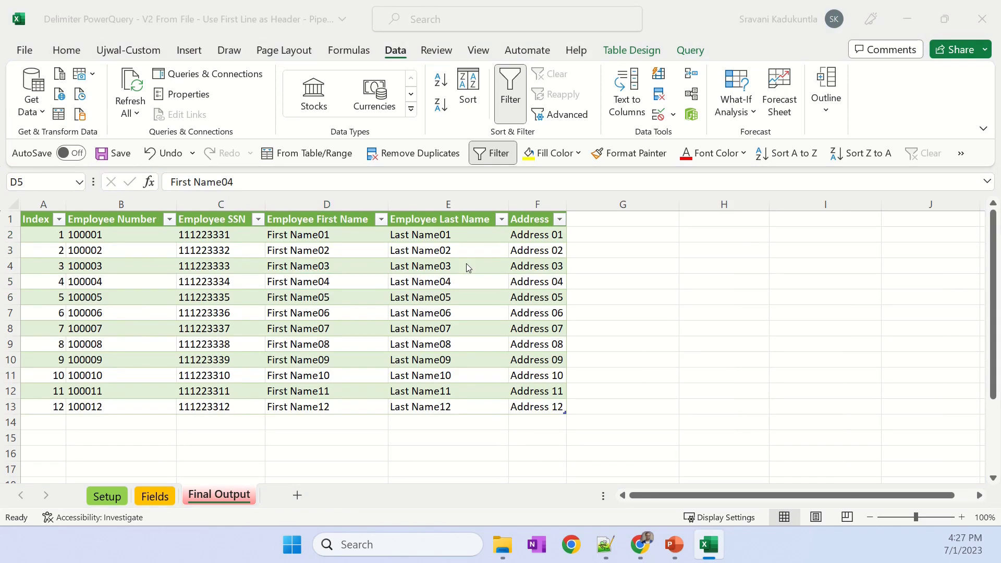
# Open 1 - Sample Delimited File.txt in Notepad++ and copy all its records except the header line
pyautogui.hotkey('alt', 'Tab')
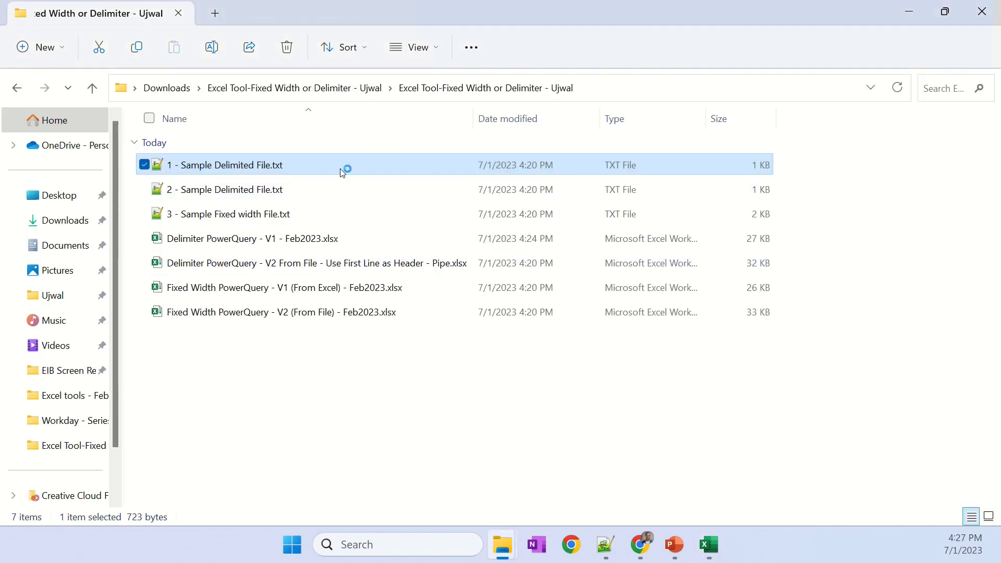
pyautogui.click(468, 242)
pyautogui.click(50, 92)
pyautogui.keyDown('shift'); pyautogui.click(479, 253); pyautogui.keyUp('shift')
pyautogui.hotkey('ctrl', 'c')
pyautogui.click(479, 253)
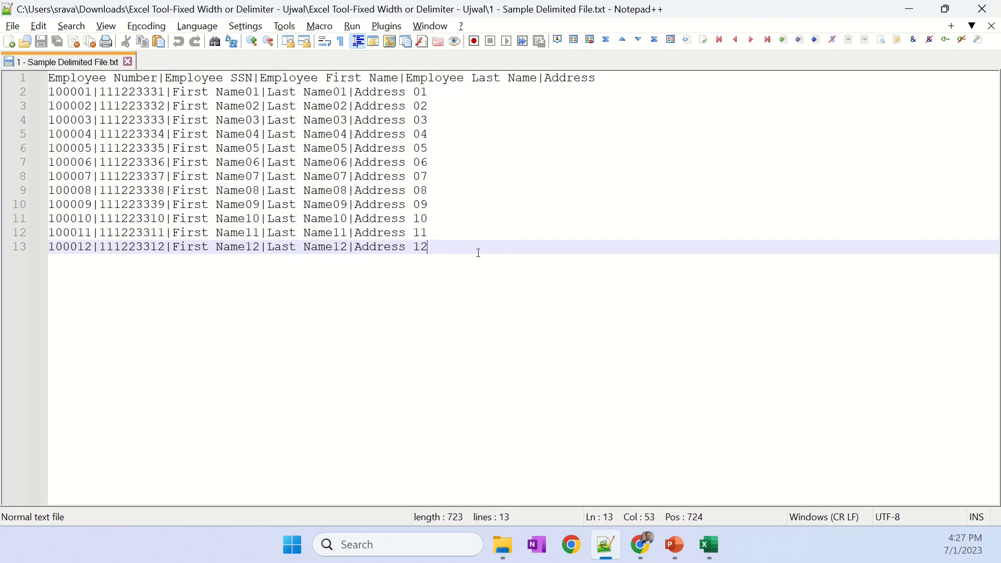
# Paste the copied records twice on new lines at the end of the text file and save it
pyautogui.press('Return')
pyautogui.hotkey('ctrl', 'v')
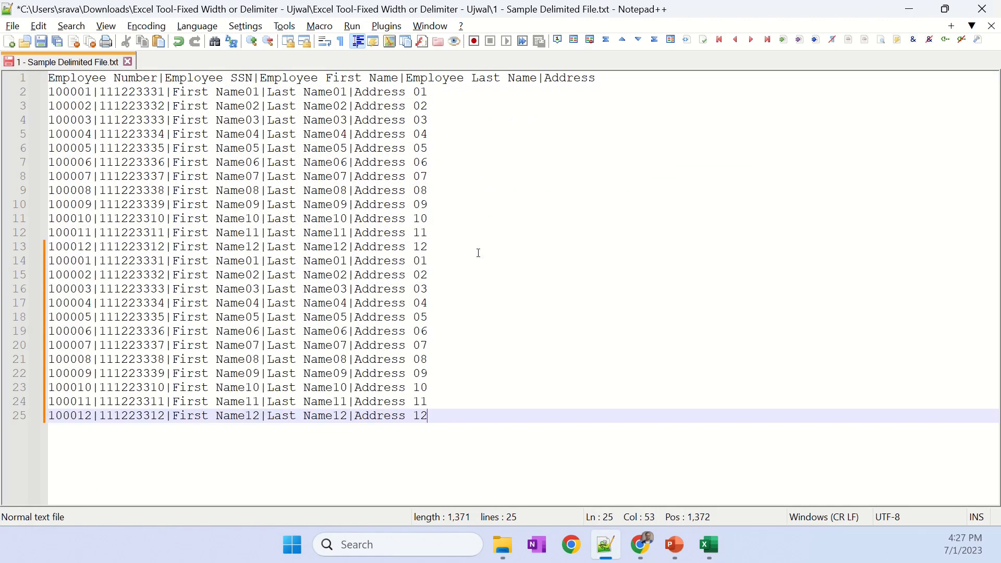
pyautogui.press('Return')
pyautogui.hotkey('ctrl', 'v')
pyautogui.hotkey('ctrl', 's')
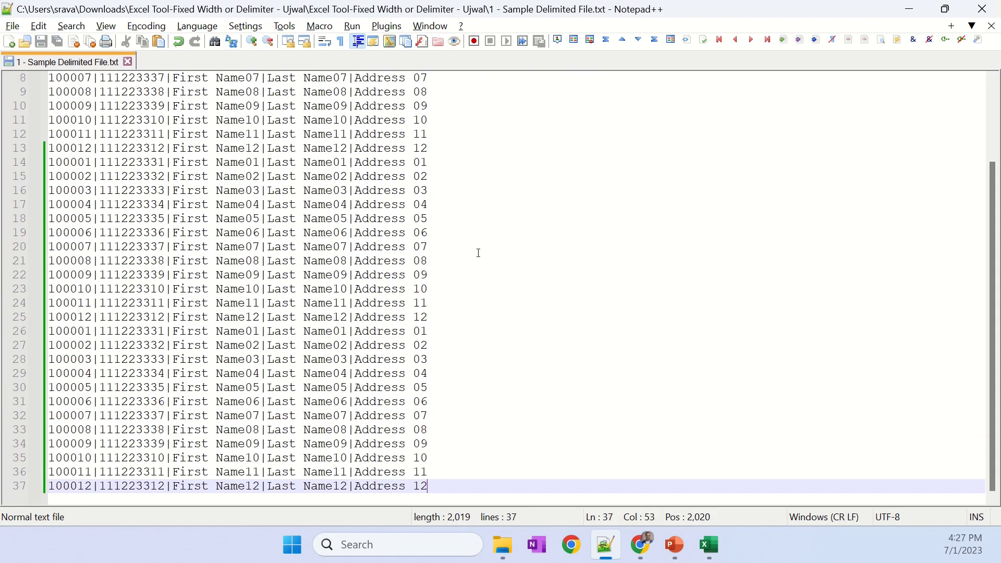
# Switch back to the Delimiter V2 workbook in Excel and refresh all queries to load the added records
pyautogui.hotkey('alt', 'Tab')
pyautogui.click(339, 252)
pyautogui.click(131, 91)
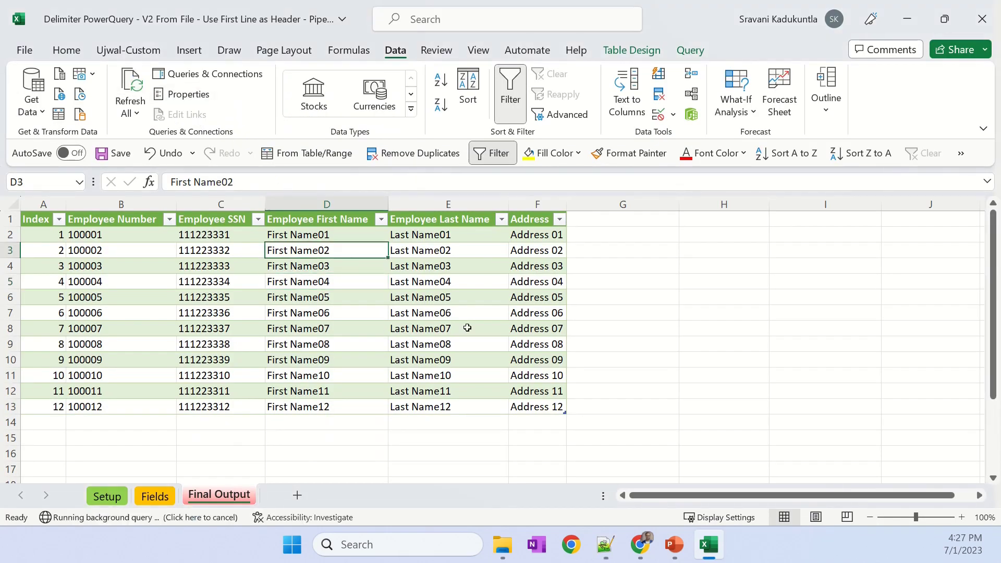
# Examine the refreshed Final Output table through to its last rows and check its column headers
pyautogui.scroll(-6, 331, 358)
pyautogui.scroll(-7, 331, 358)
pyautogui.scroll(13, 331, 359)
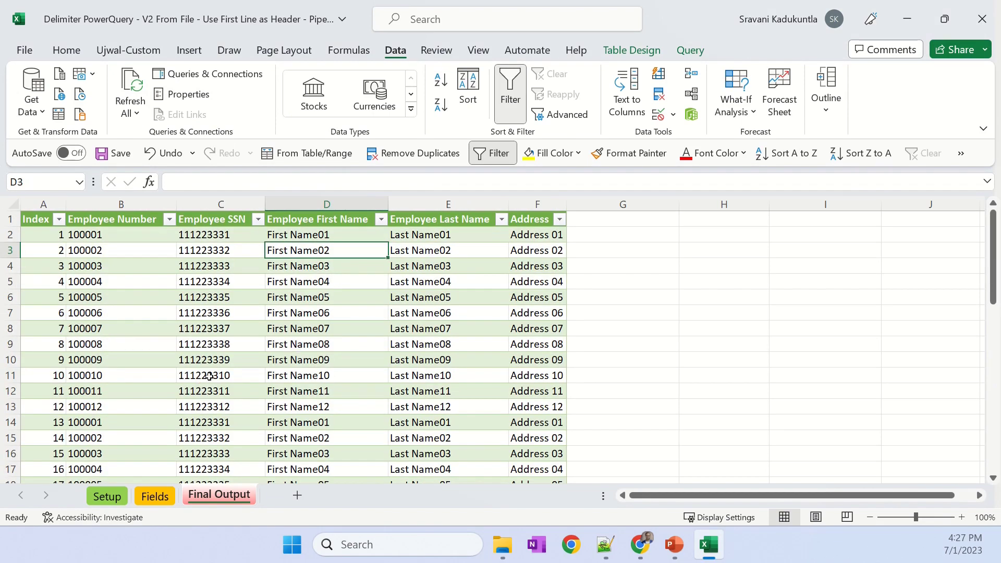
pyautogui.scroll(-4, 215, 370)
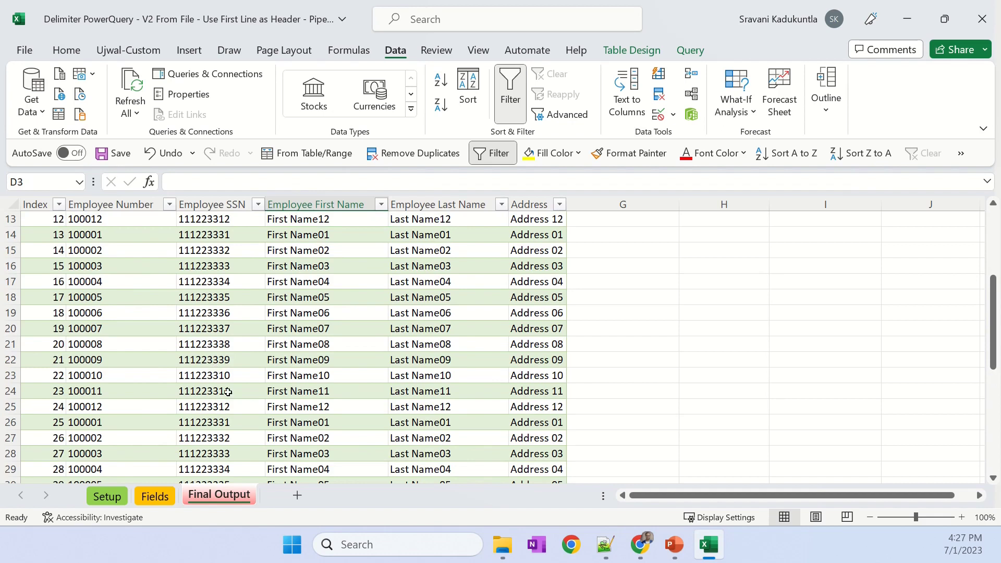
pyautogui.scroll(4, 291, 381)
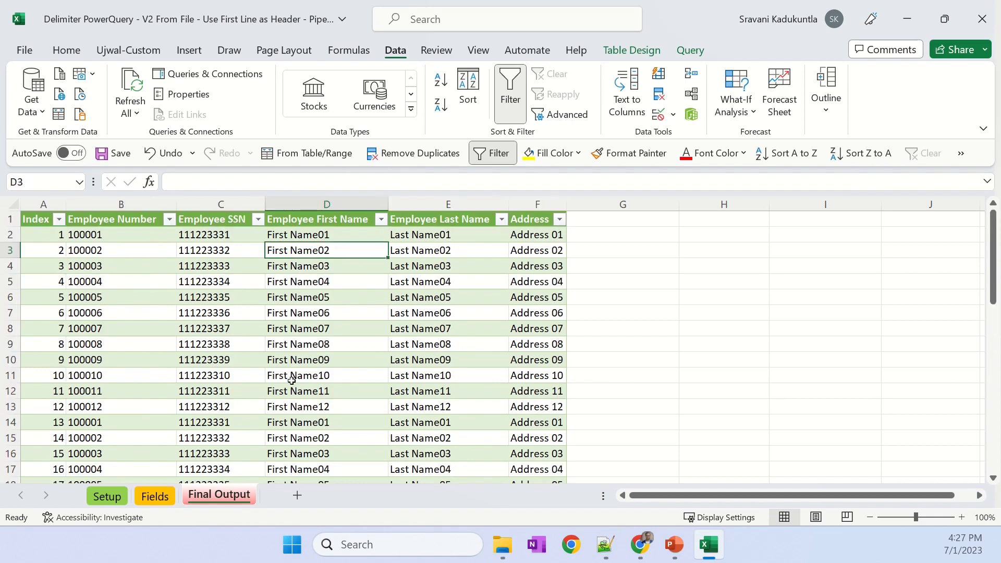
pyautogui.click(312, 330)
pyautogui.click(380, 220)
pyautogui.click(501, 219)
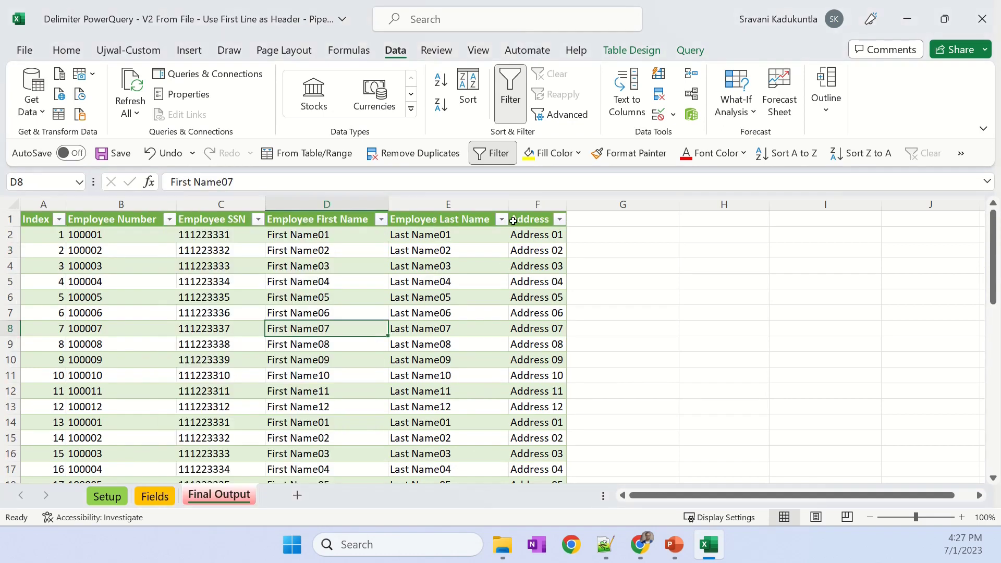
pyautogui.click(501, 219)
pyautogui.click(542, 314)
# Close the Delimiter V2 workbook without saving and minimize Notepad++ to return to the tools folder
pyautogui.click(981, 18)
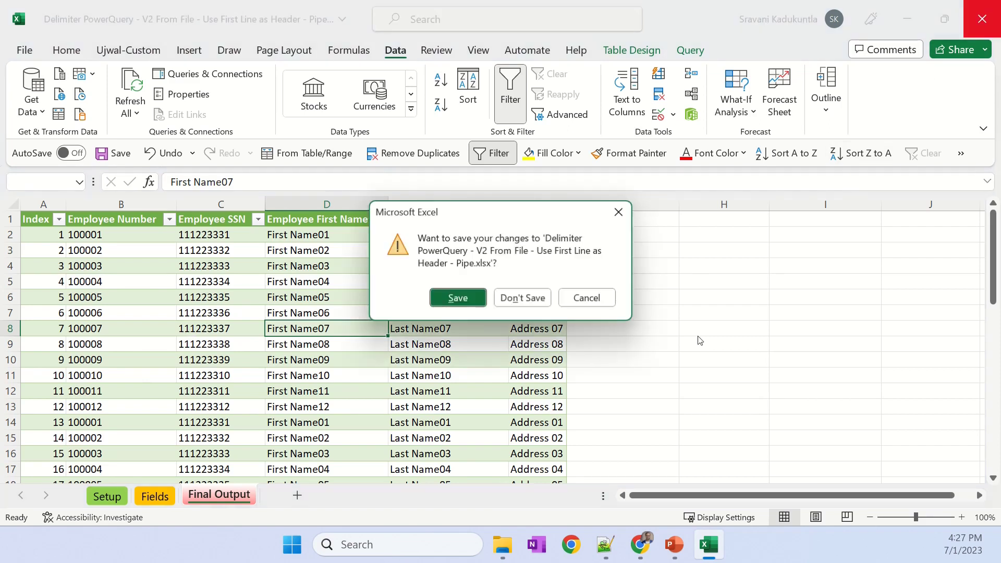
pyautogui.click(514, 301)
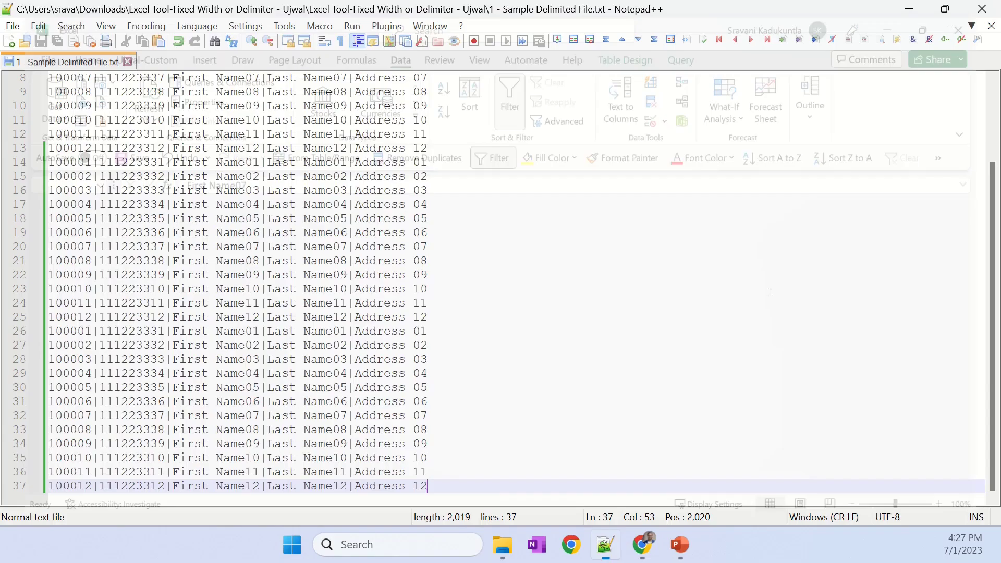
pyautogui.click(910, 7)
pyautogui.click(447, 384)
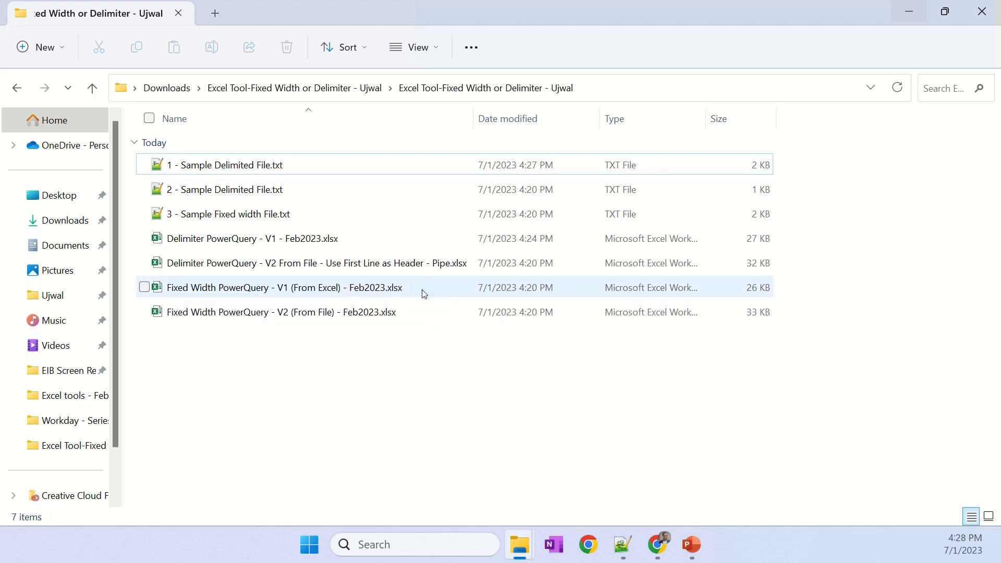
# Open 3 - Sample Fixed width File.txt from the folder in Notepad++ and examine its fixed-width records
pyautogui.click(423, 263)
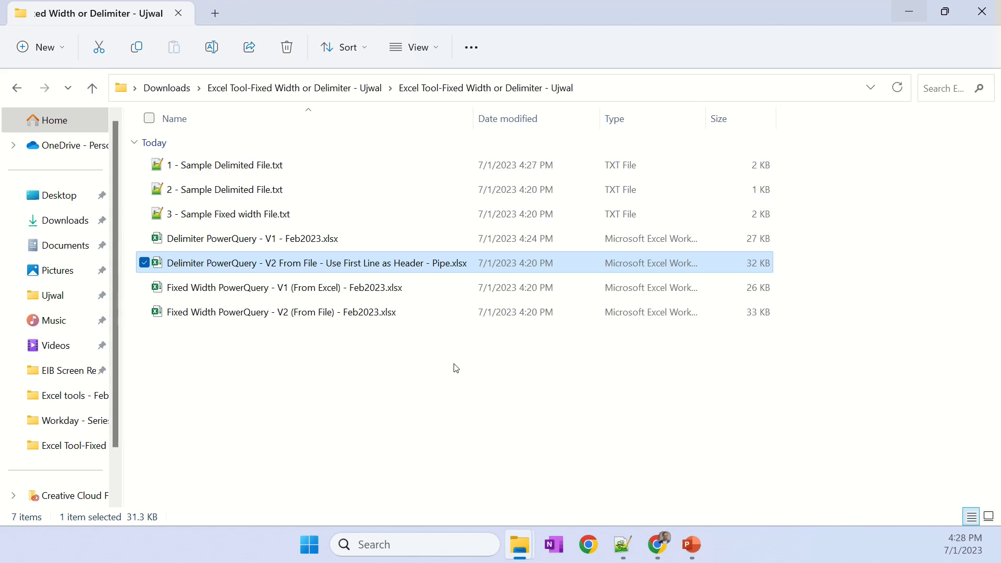
pyautogui.click(259, 295)
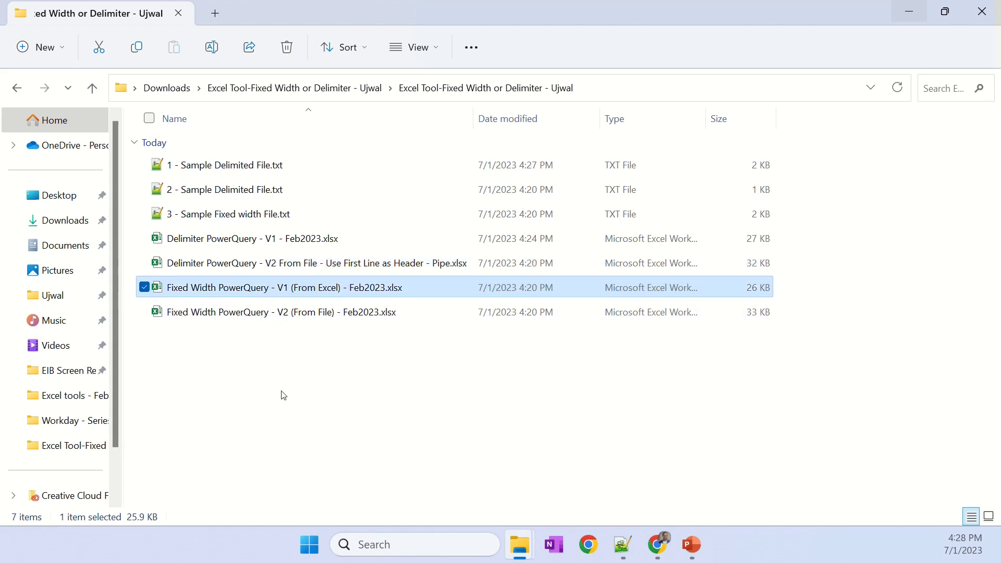
pyautogui.doubleClick(256, 213)
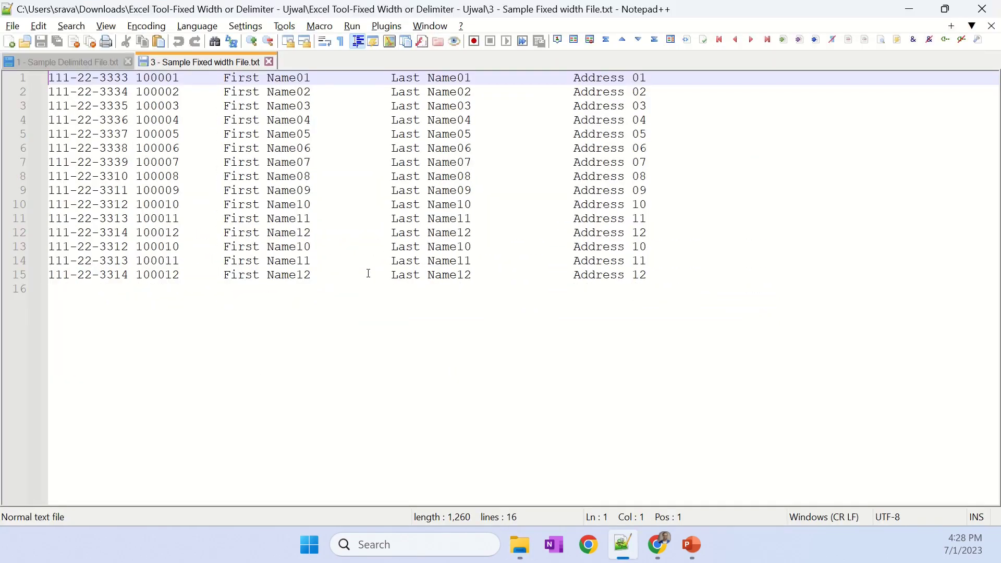
pyautogui.moveTo(63, 77); pyautogui.dragTo(794, 280)
pyautogui.click(705, 342)
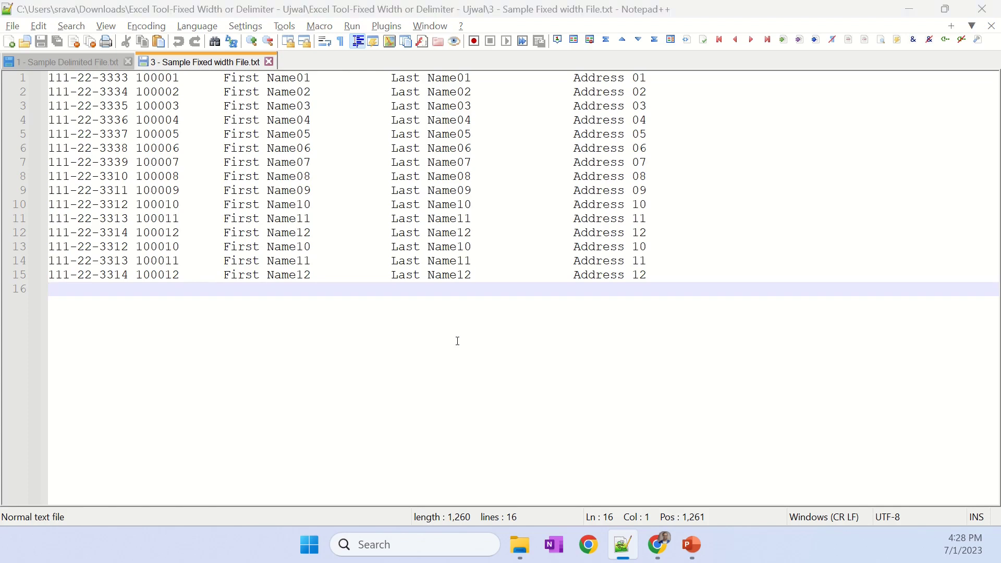
# Open Fixed Width PowerQuery - V1 (From Excel) - Feb2023.xlsx from the folder and enable its editing and content
pyautogui.hotkey('alt', 'Tab')
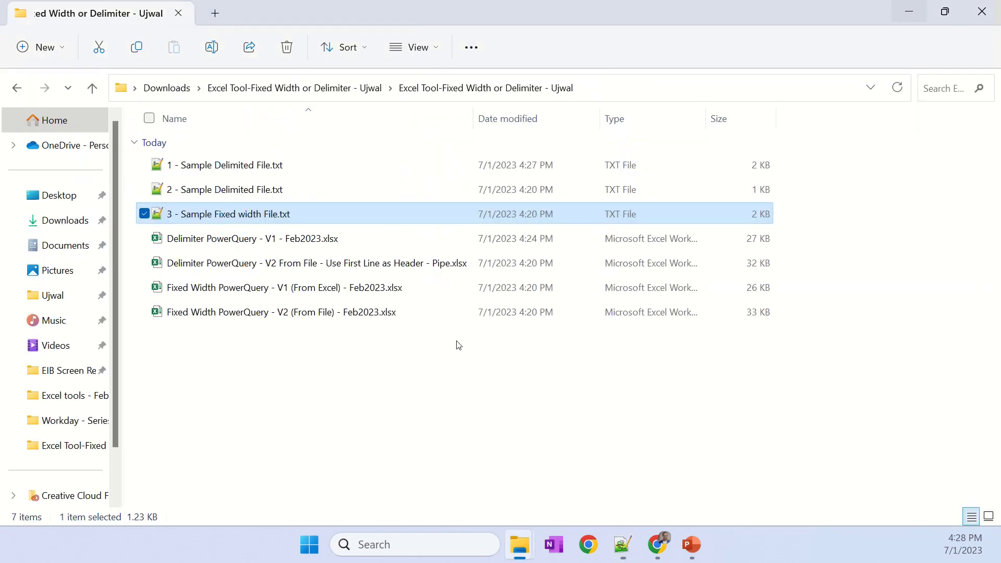
pyautogui.press('Down')
pyautogui.press('Down')
pyautogui.press('Down')
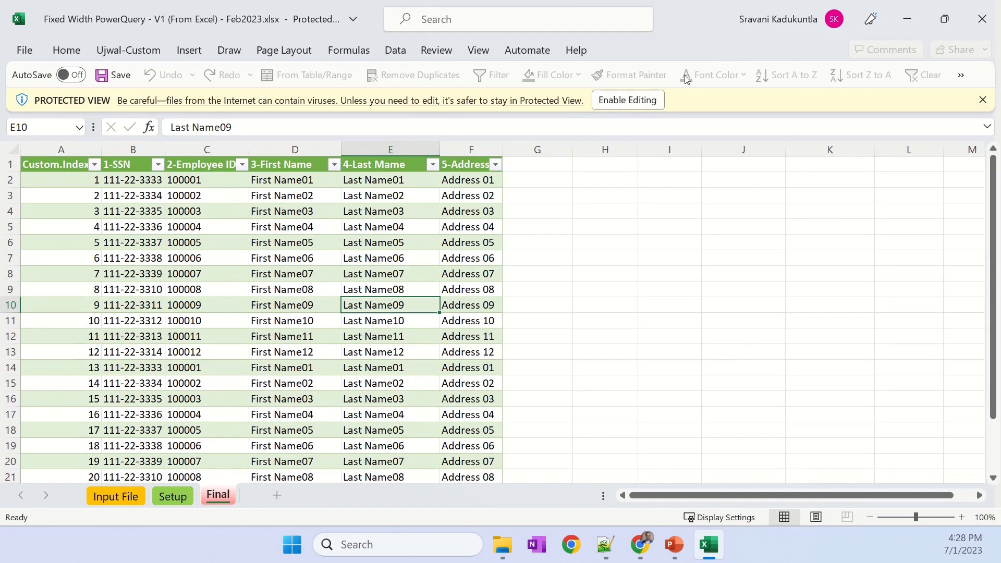
pyautogui.click(629, 100)
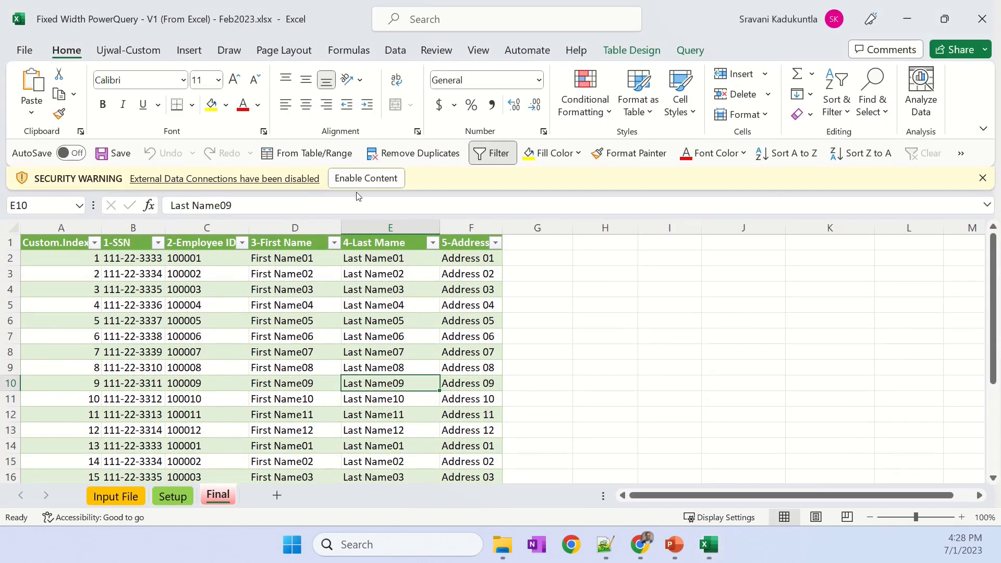
pyautogui.click(366, 178)
# Review the fixed-width text rows in the Input Text column on the Input File sheet
pyautogui.click(125, 496)
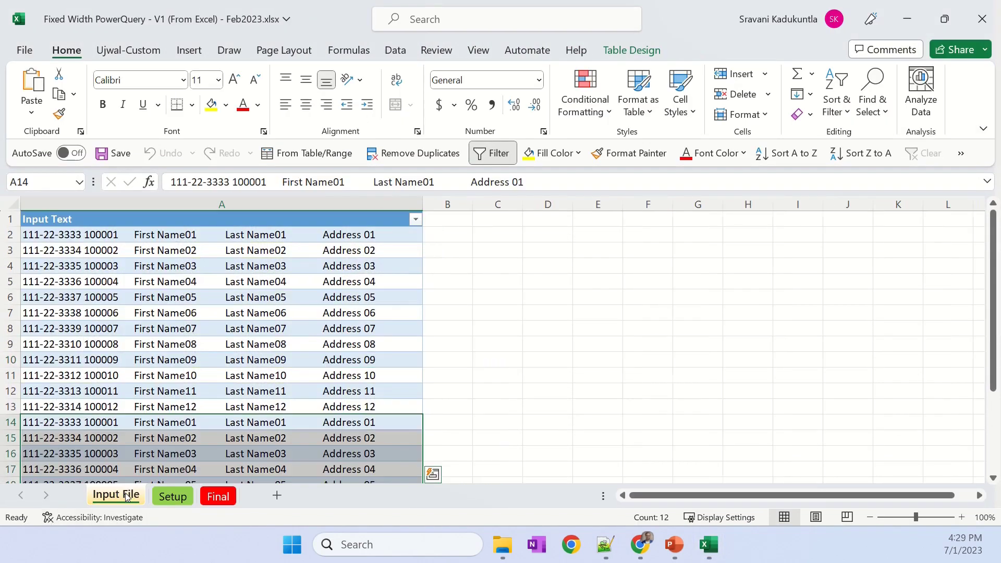
pyautogui.click(130, 282)
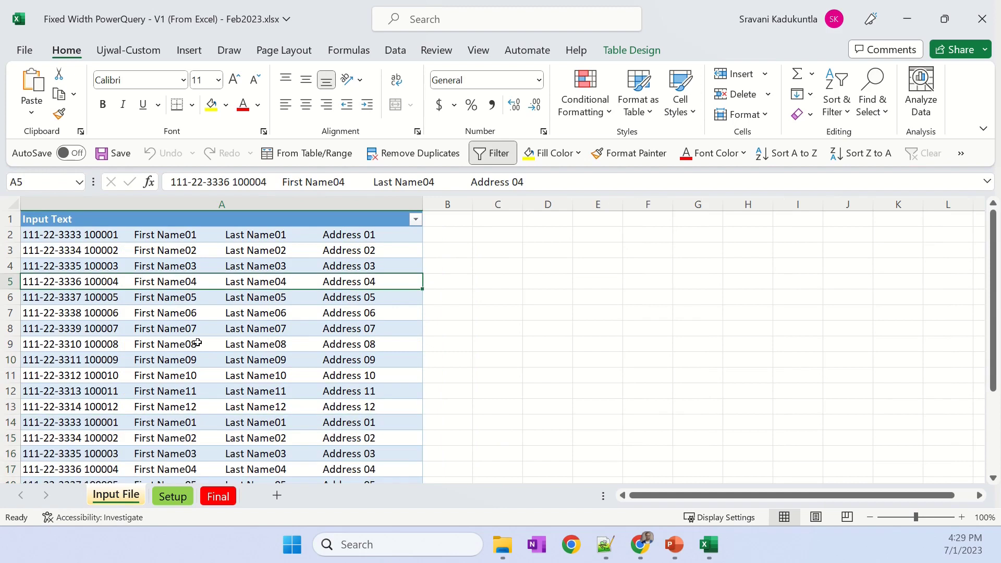
pyautogui.click(9, 251)
pyautogui.scroll(-5, 294, 353)
pyautogui.scroll(5, 293, 353)
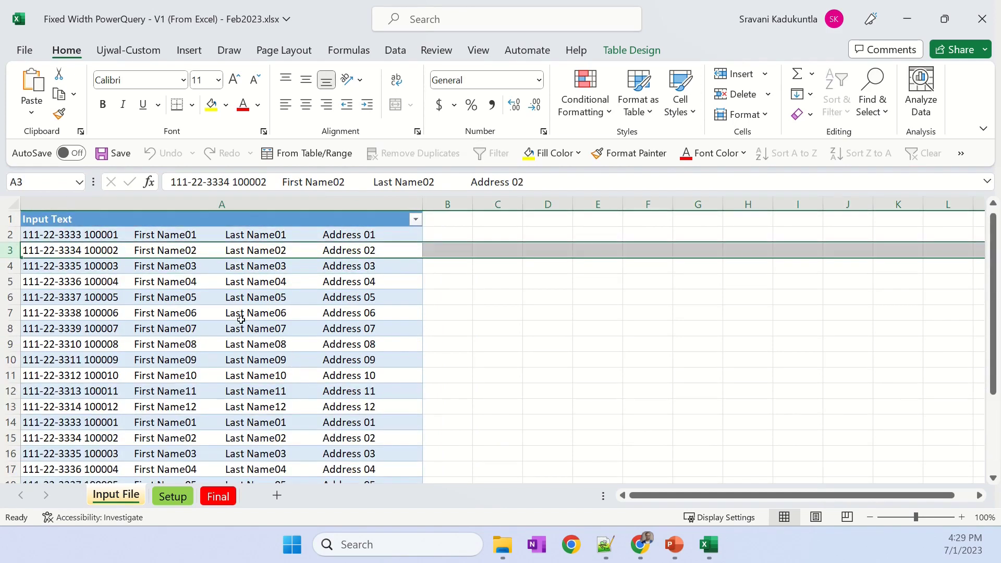
pyautogui.click(234, 314)
# Review the column names and their lengths on the Setup sheet
pyautogui.click(170, 496)
pyautogui.moveTo(148, 241); pyautogui.dragTo(147, 297)
pyautogui.moveTo(258, 235); pyautogui.dragTo(258, 297)
pyautogui.click(262, 249)
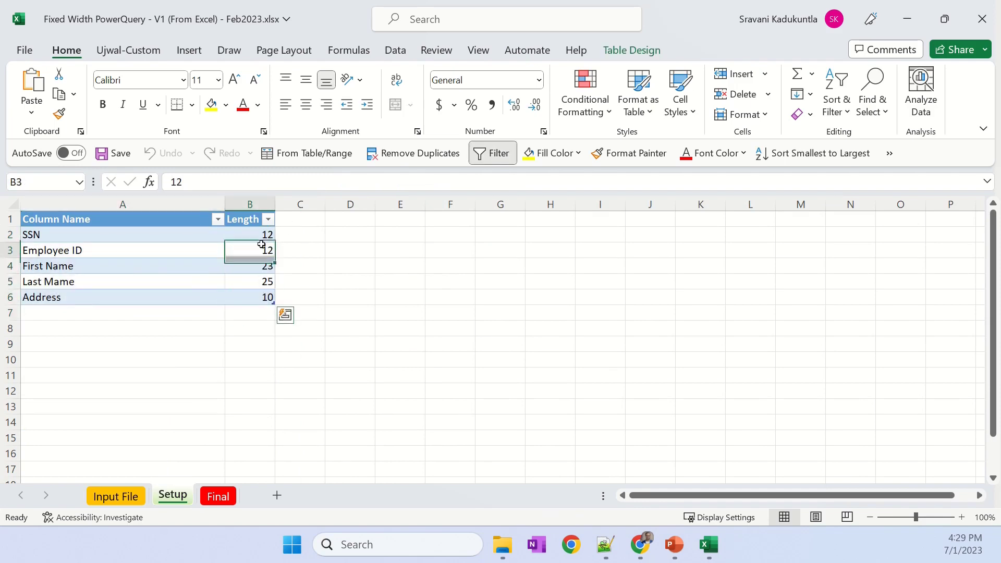
pyautogui.moveTo(259, 235); pyautogui.dragTo(261, 298)
pyautogui.click(245, 240)
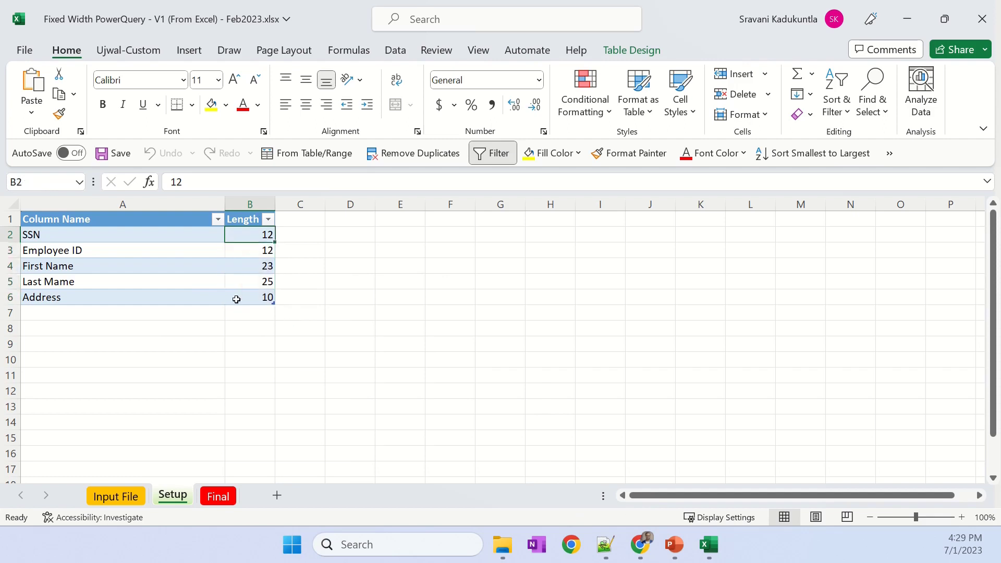
# Delete every record row below the first one from the table on the Final sheet
pyautogui.click(216, 493)
pyautogui.click(11, 252)
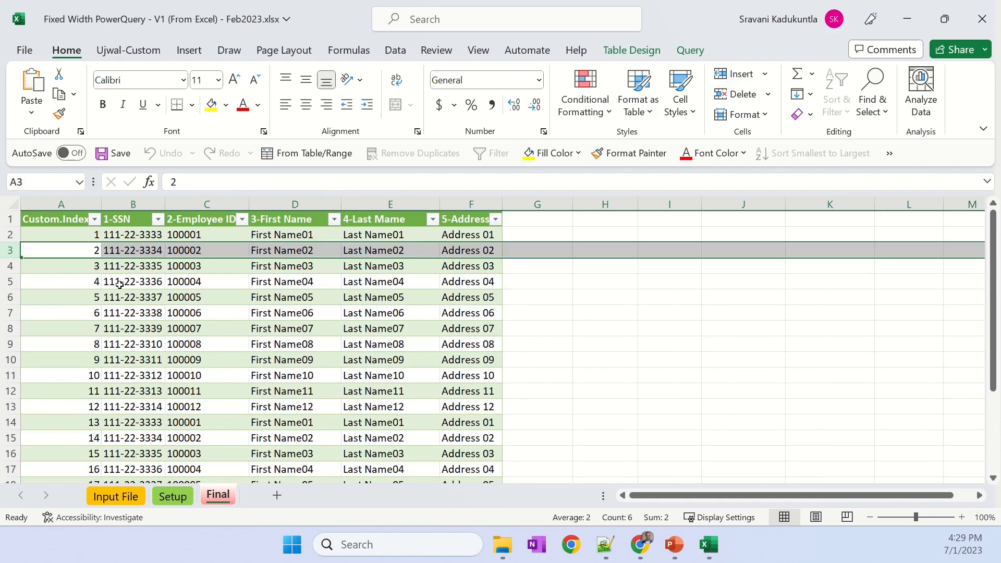
pyautogui.hotkey('ctrl', 'shift', 'Down')
pyautogui.rightClick(119, 284)
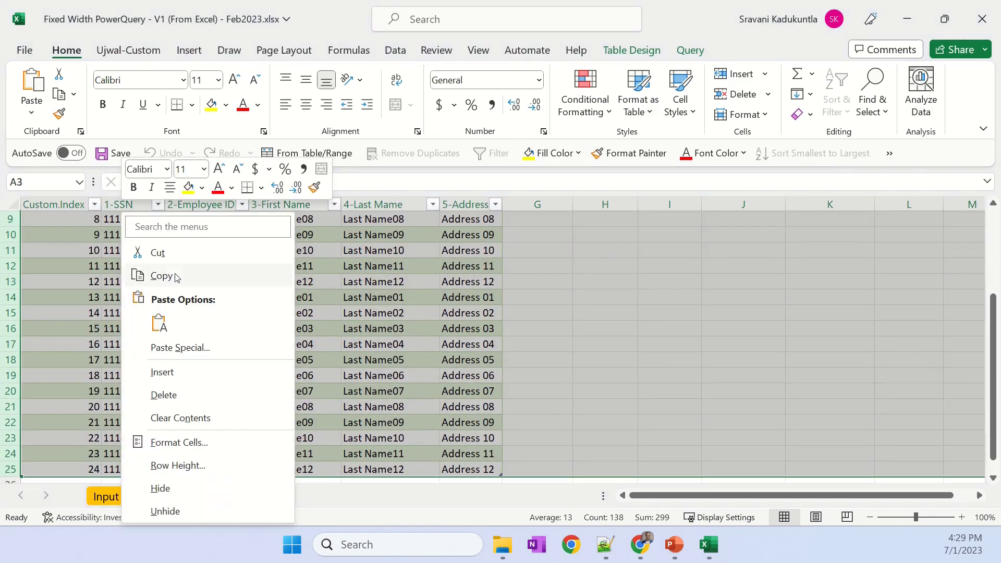
pyautogui.click(164, 395)
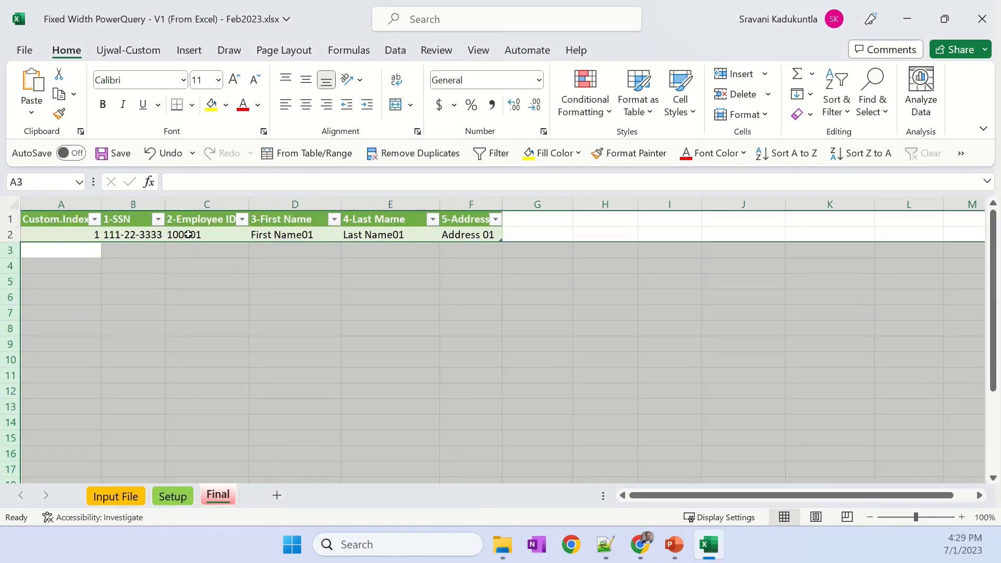
pyautogui.click(188, 234)
# Refresh all queries in the fixed-width workbook and check the rebuilt table on the Final sheet
pyautogui.click(405, 52)
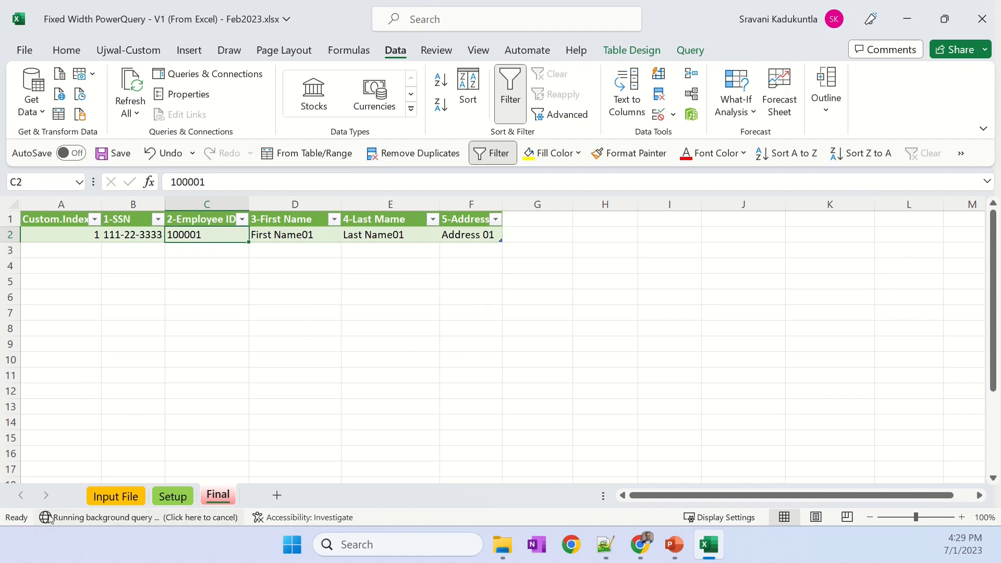
pyautogui.moveTo(48, 520)
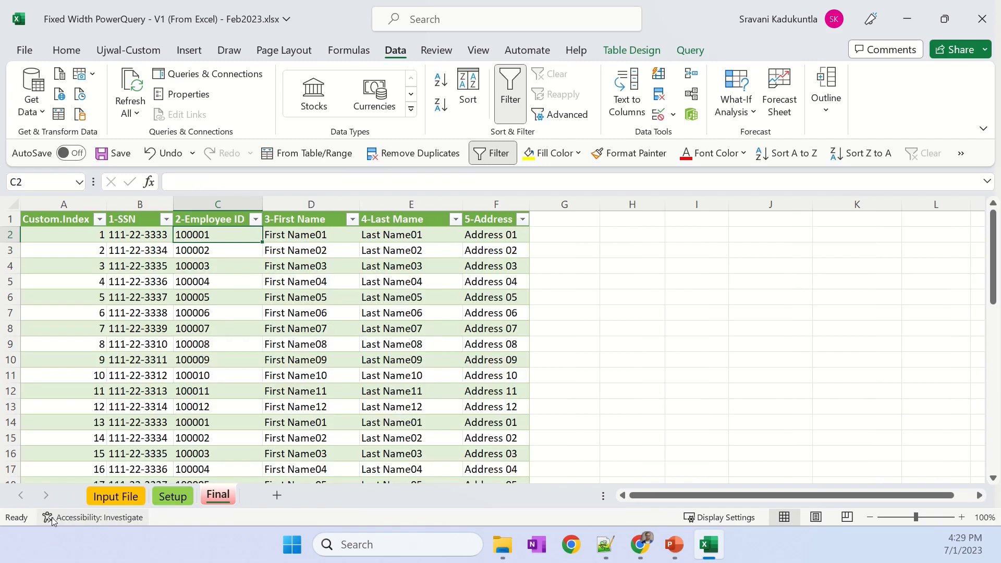
pyautogui.click(270, 330)
pyautogui.scroll(-6, 312, 353)
pyautogui.scroll(6, 312, 353)
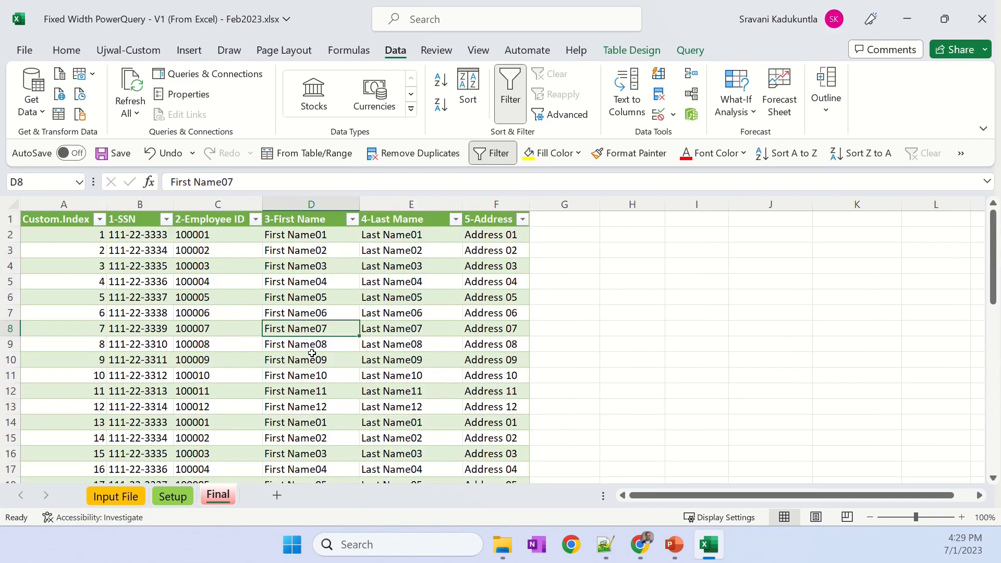
# Set the Employee ID length to 5 in the column table on the Setup sheet
pyautogui.click(174, 496)
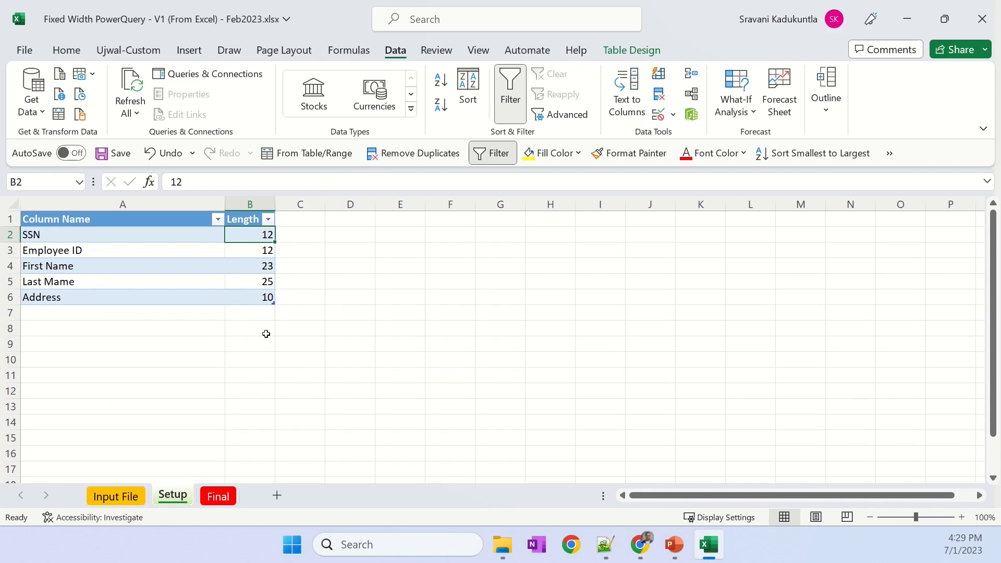
pyautogui.click(218, 496)
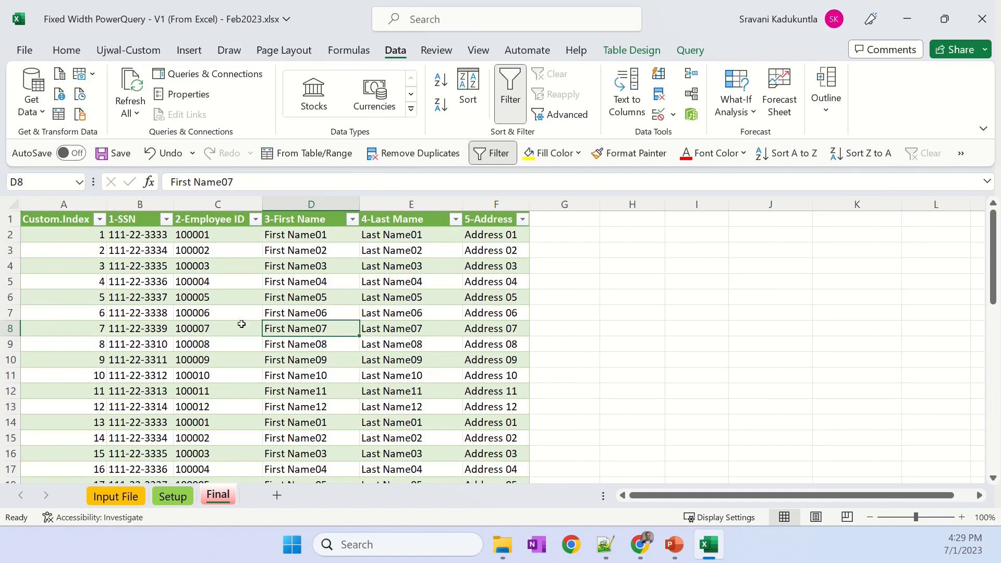
pyautogui.click(184, 498)
pyautogui.click(254, 249)
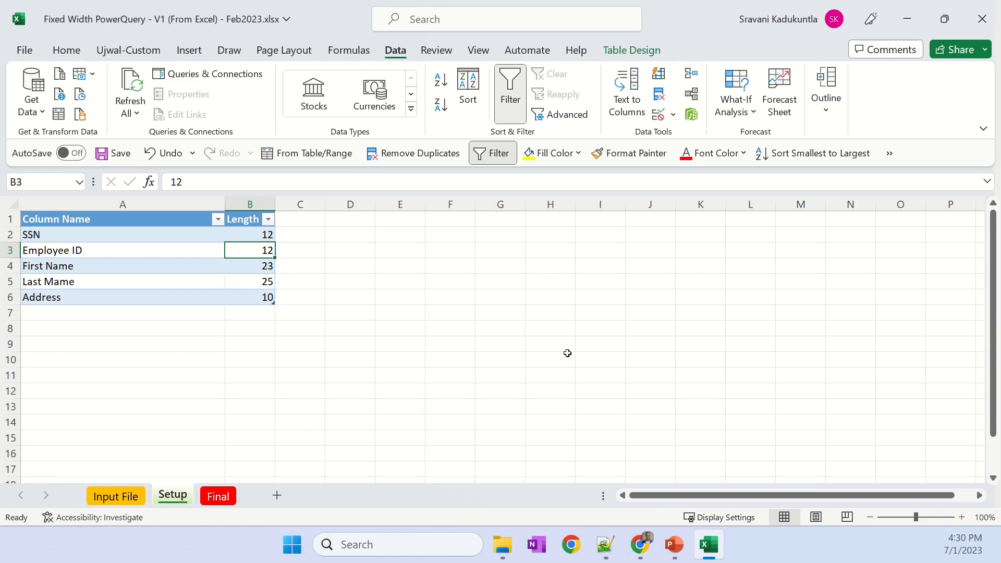
pyautogui.write('5')
pyautogui.press('Return')
pyautogui.press('Up')
# Refresh all queries with the shortened Employee ID length and check how the columns split on the Final sheet
pyautogui.click(218, 496)
pyautogui.click(130, 94)
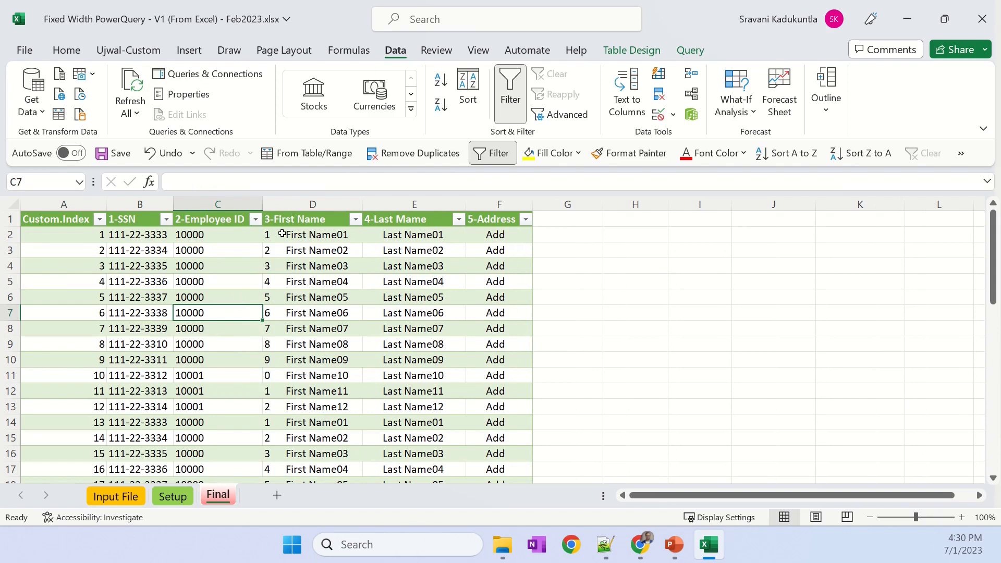
pyautogui.moveTo(280, 233); pyautogui.dragTo(543, 393)
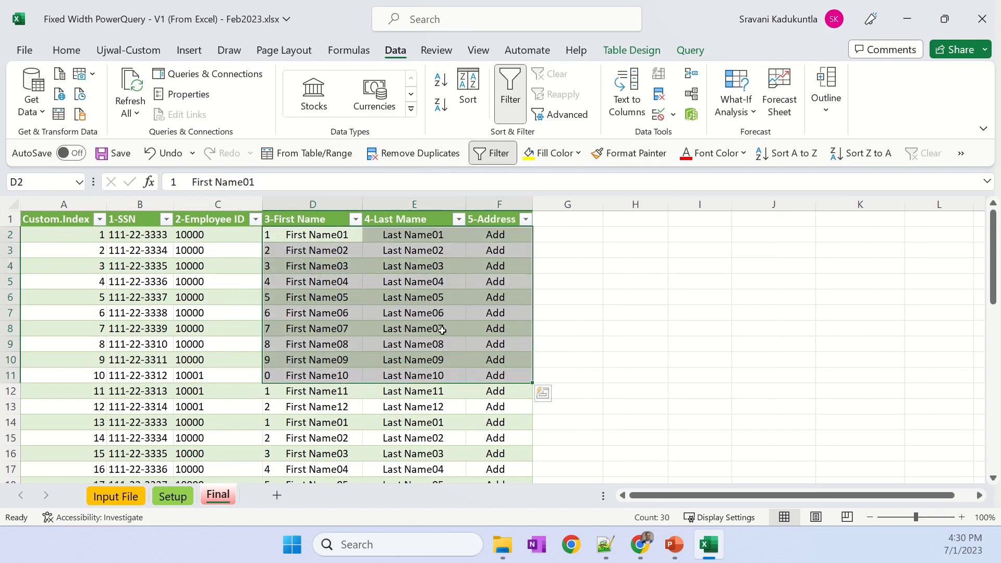
pyautogui.click(415, 329)
# Set the Employee ID length back to 12 on the Setup sheet
pyautogui.click(173, 496)
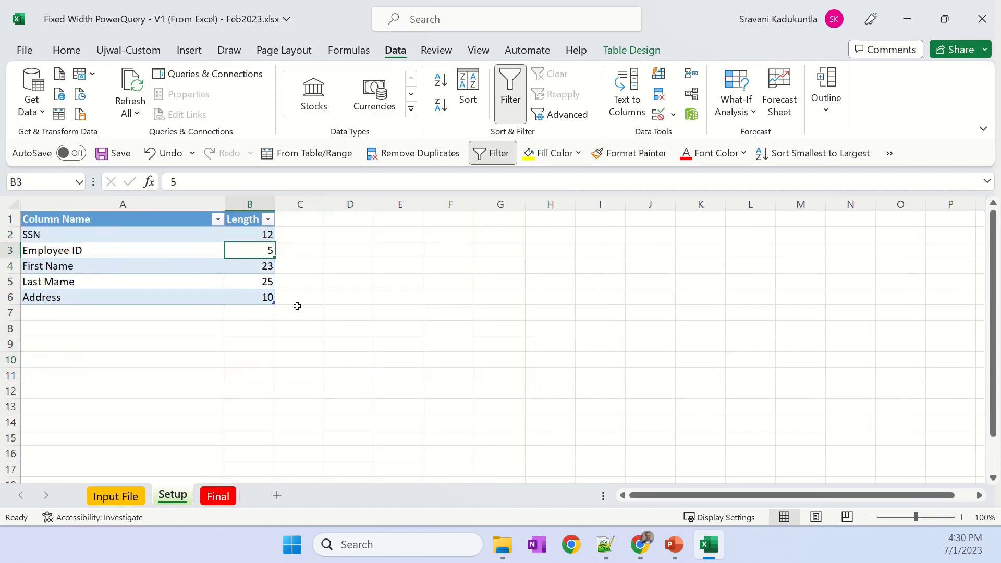
pyautogui.write('12')
pyautogui.press('Return')
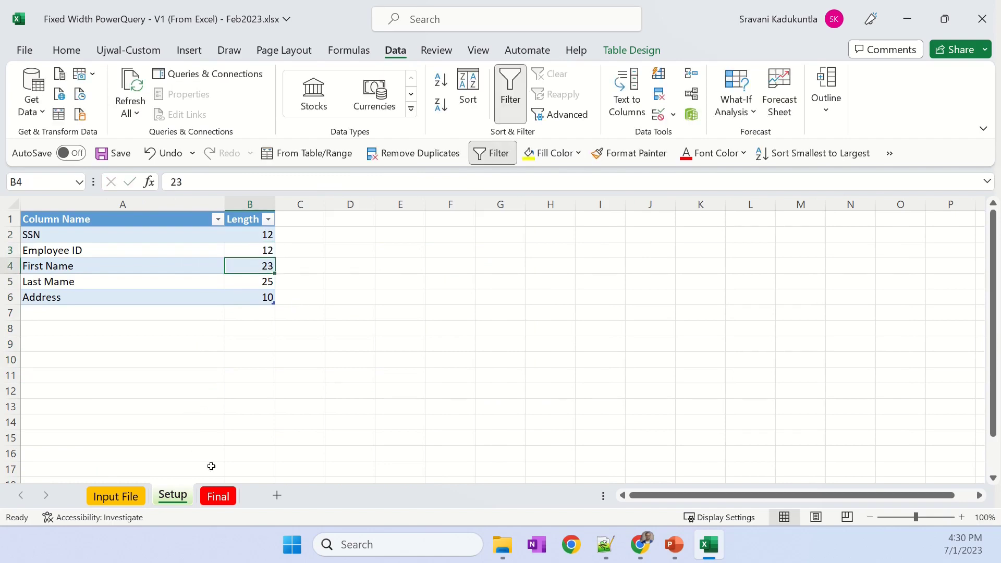
# Refresh all queries again and check the Employee ID, name and address columns on the Final sheet
pyautogui.click(225, 496)
pyautogui.click(140, 331)
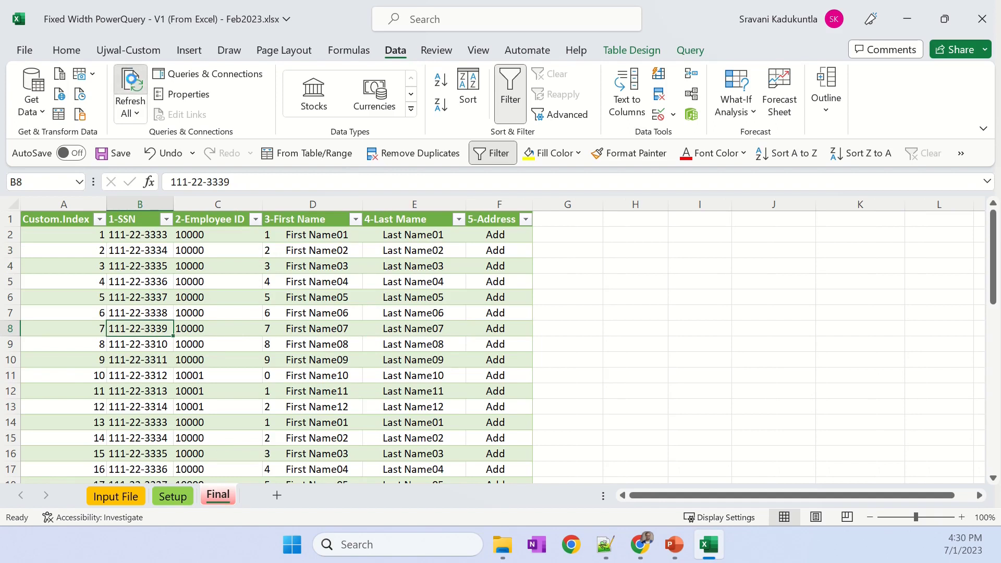
pyautogui.moveTo(209, 249); pyautogui.dragTo(495, 377)
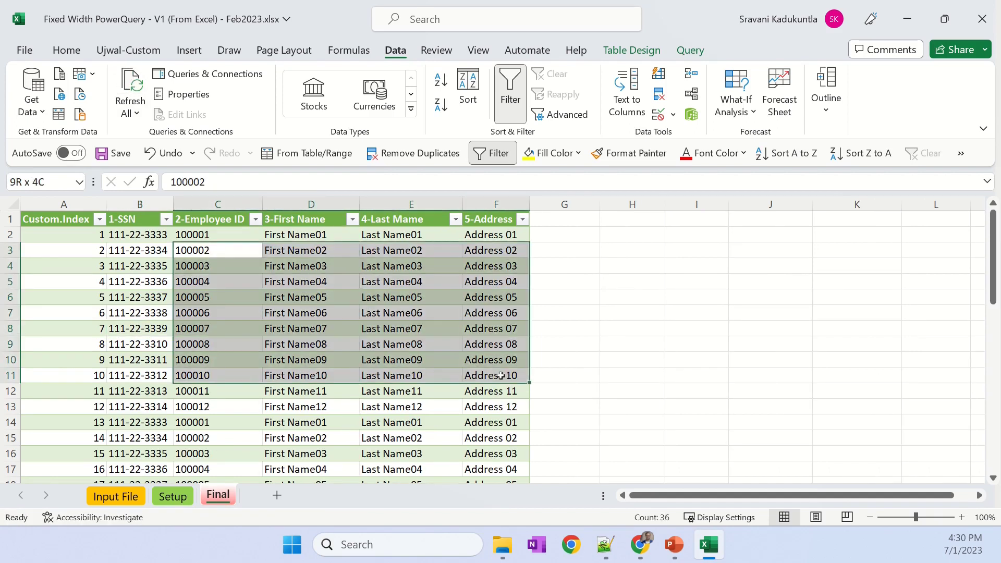
pyautogui.click(411, 297)
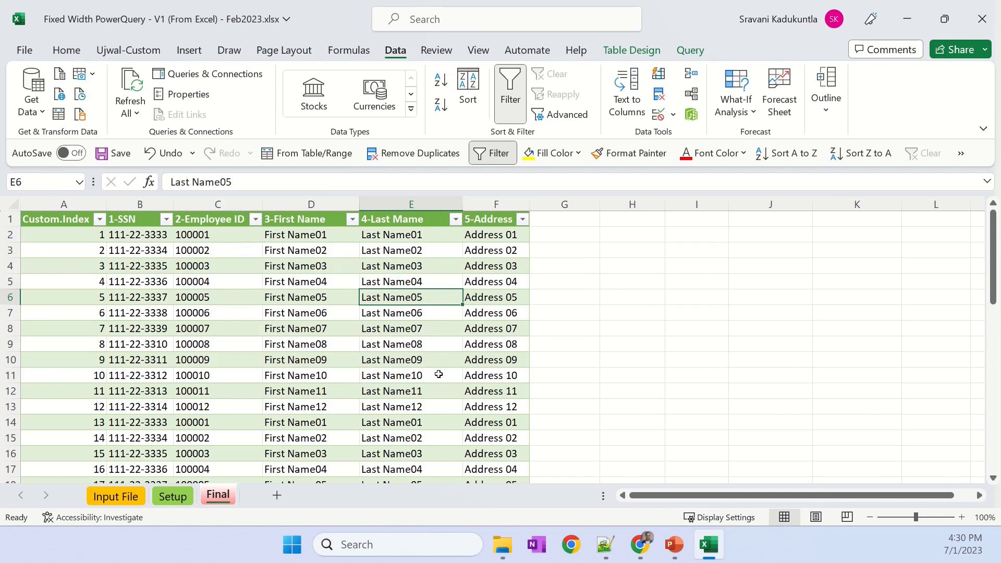
pyautogui.scroll(-4, 459, 384)
pyautogui.scroll(4, 464, 388)
# Close the workbook without saving and open Fixed Width PowerQuery - V2 (From File) - Feb2023.xlsx
pyautogui.click(980, 20)
pyautogui.click(523, 293)
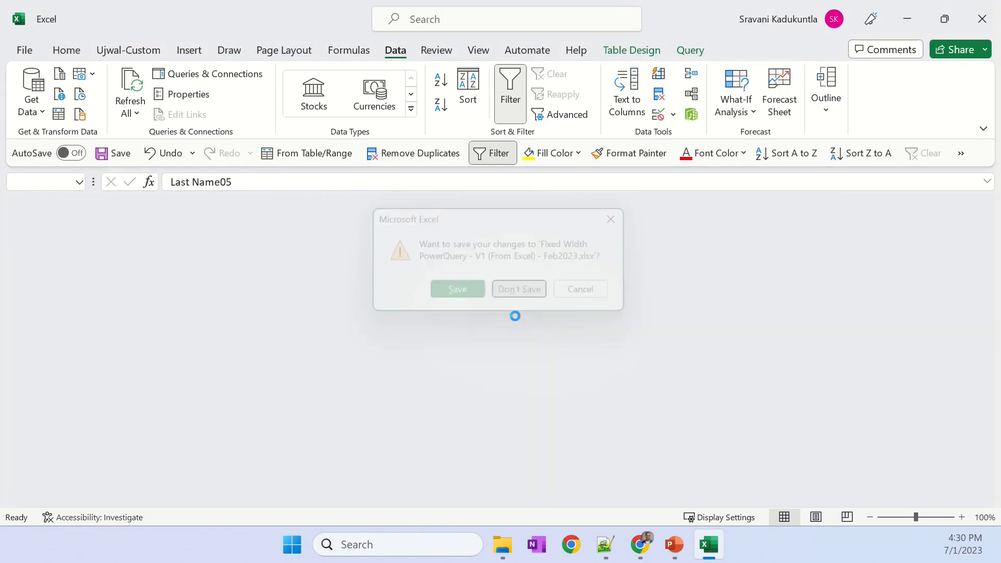
pyautogui.click(448, 369)
pyautogui.press('Down')
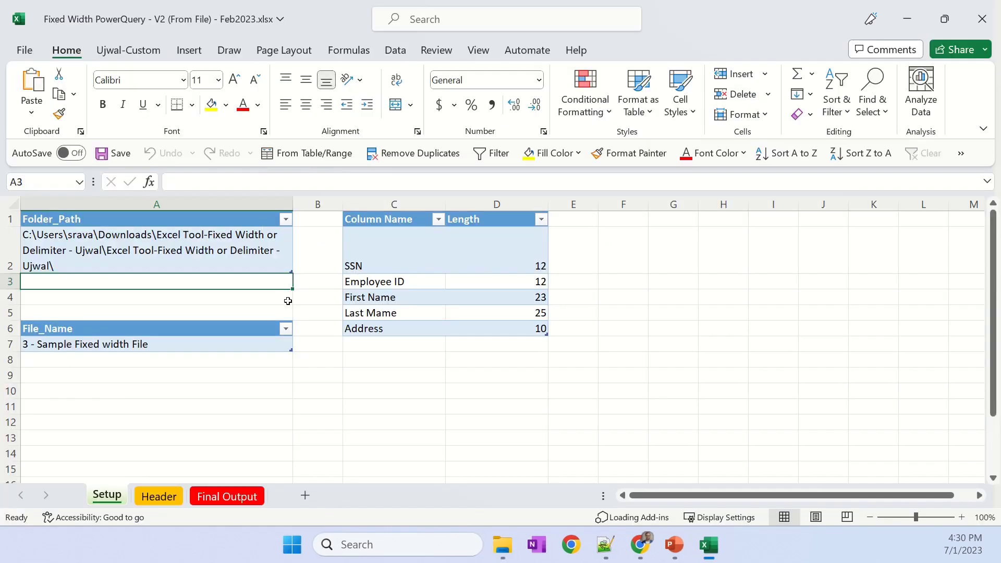
# Examine the Folder_Path formula and the File_Name entry on the Setup sheet
pyautogui.click(140, 265)
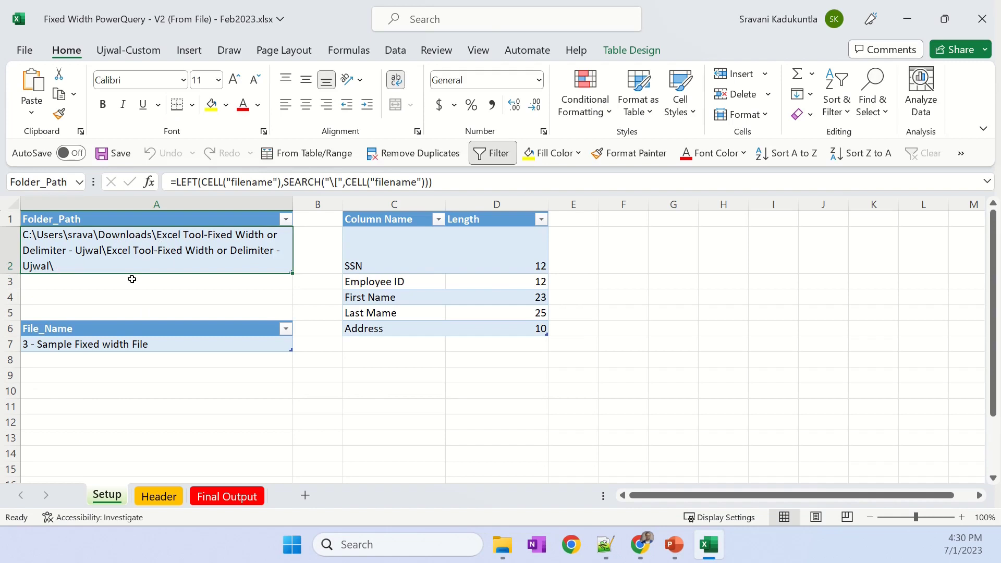
pyautogui.click(507, 182)
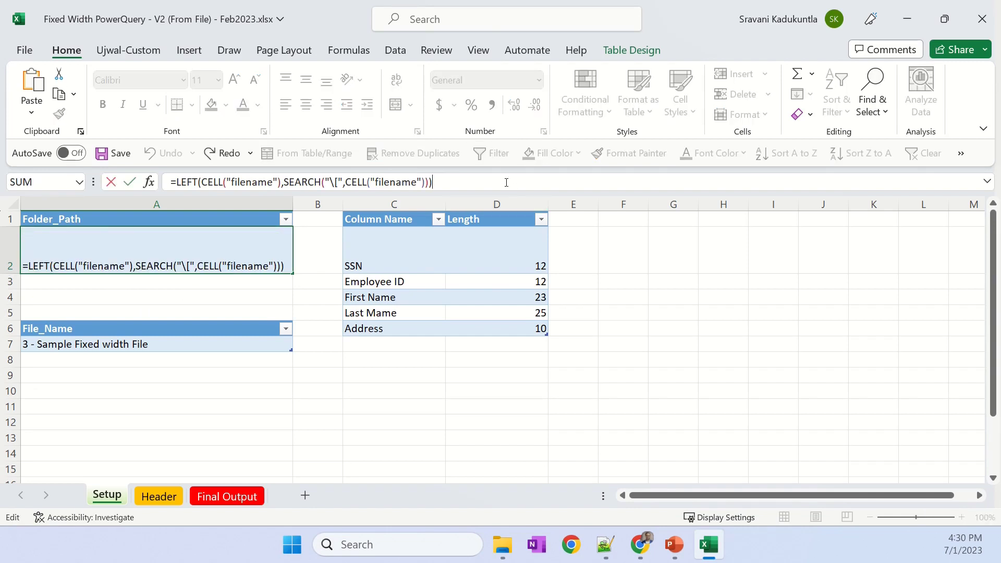
pyautogui.press('Return')
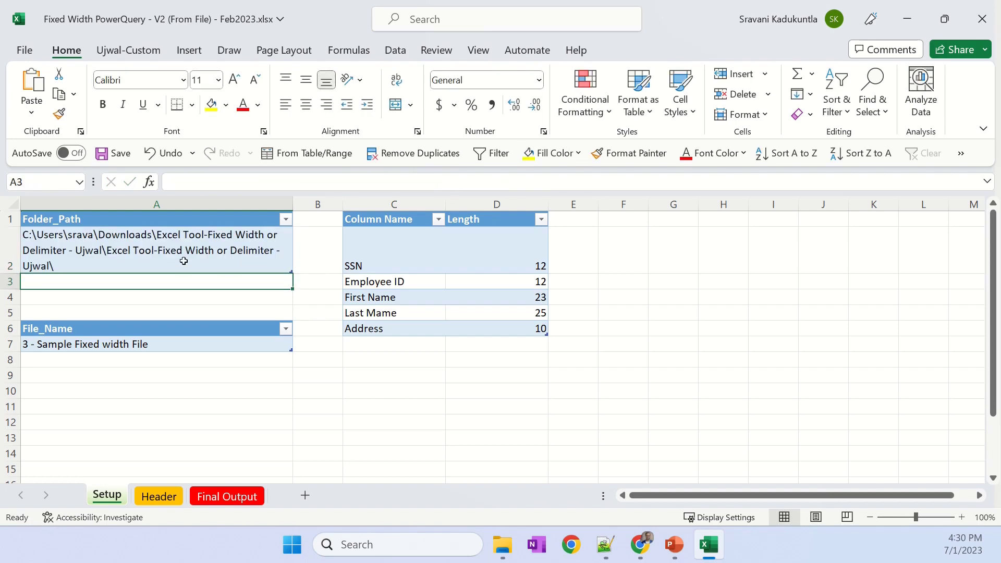
pyautogui.click(168, 258)
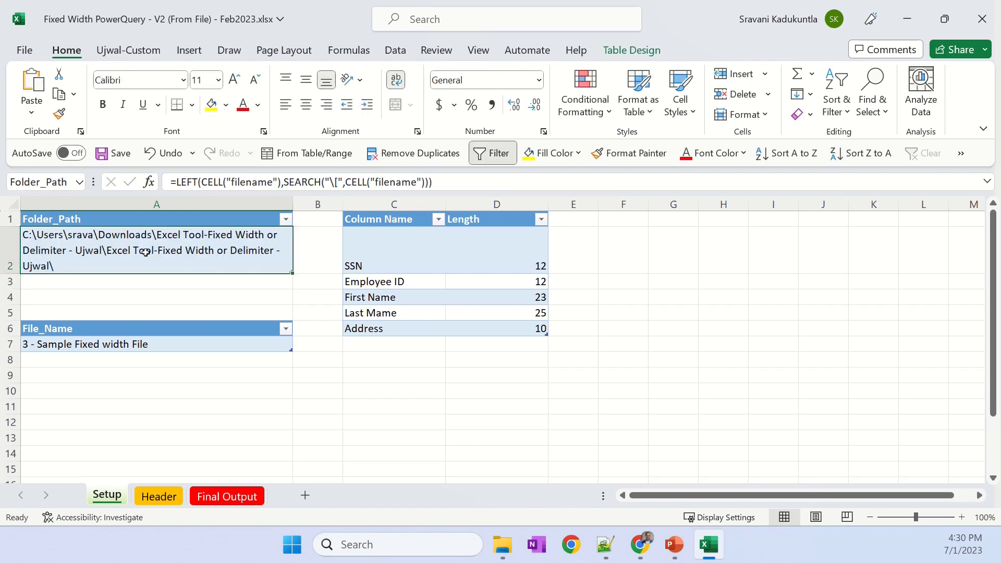
pyautogui.click(147, 346)
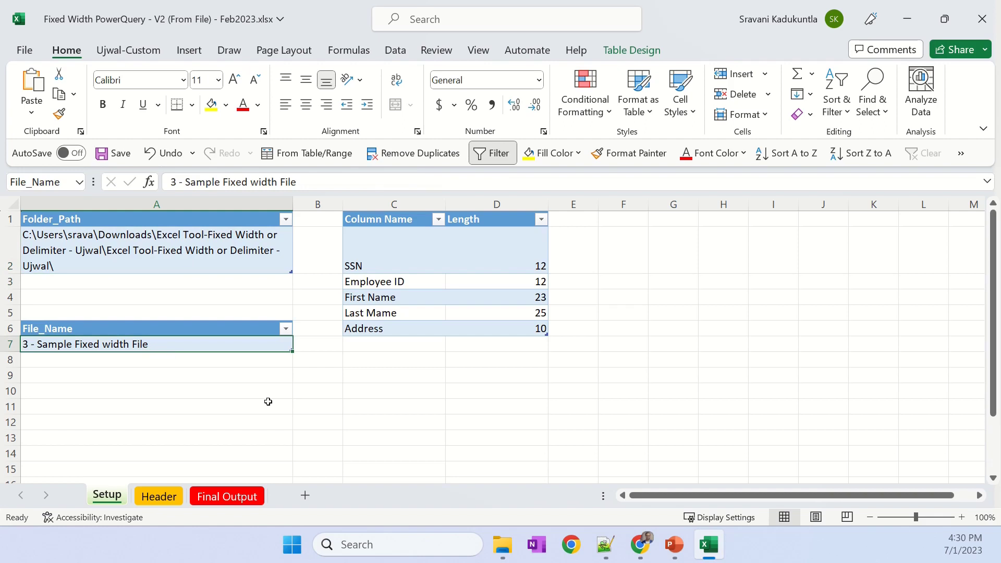
# Compare the name of the fixed-width text file in the File Explorer folder with the workbook's File_Name entry
pyautogui.hotkey('alt', 'Tab')
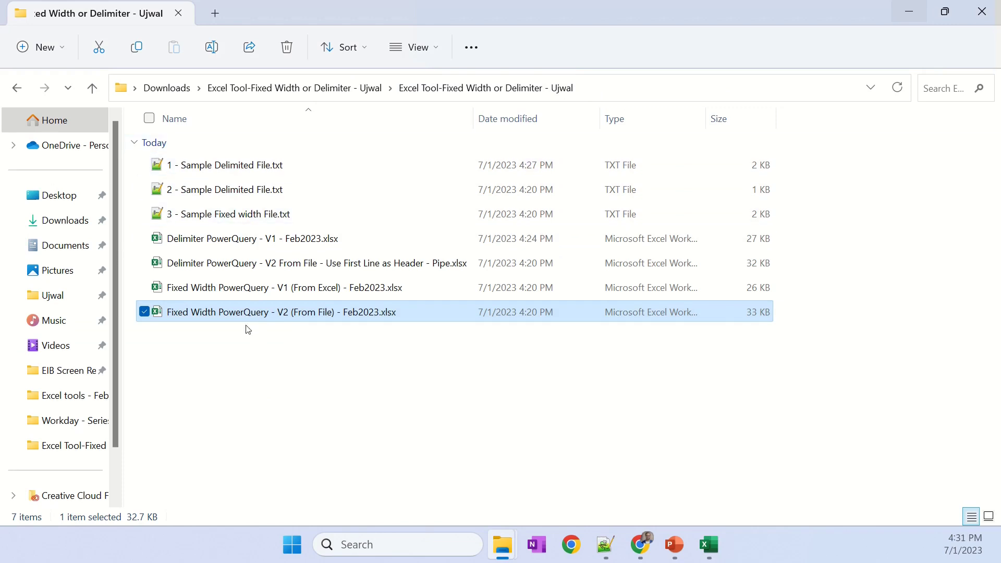
pyautogui.click(231, 217)
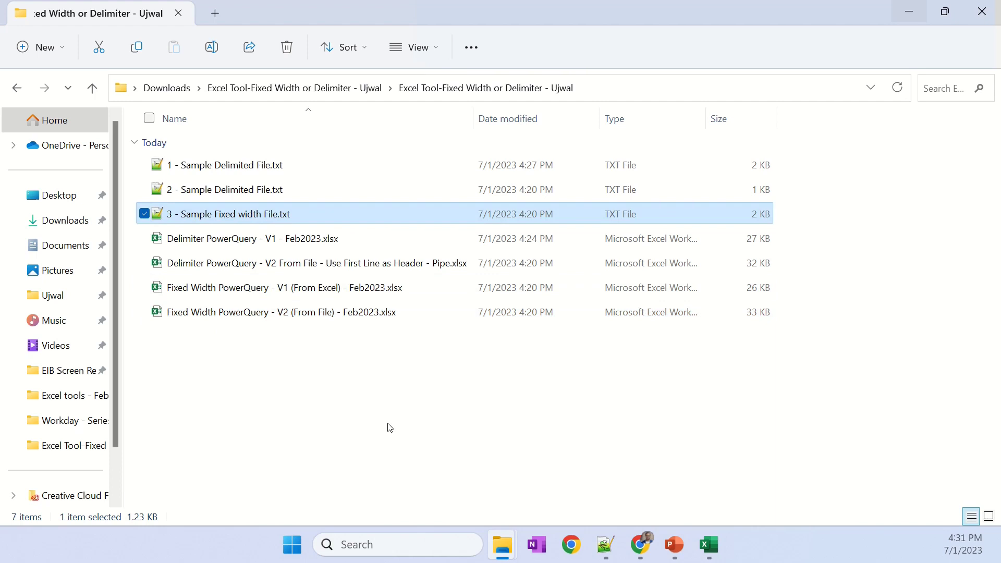
pyautogui.press('F2')
pyautogui.press('Escape')
pyautogui.hotkey('alt', 'Tab')
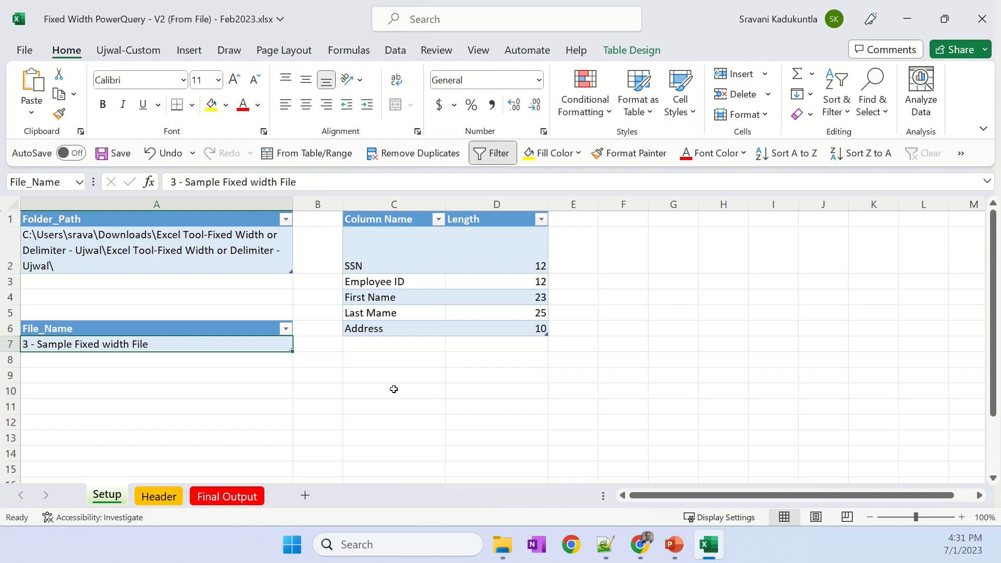
# Check that the Fixed Width V2 workbook sits in the text file's folder, then return to the File_Name cell
pyautogui.hotkey('alt', 'Tab')
pyautogui.click(397, 394)
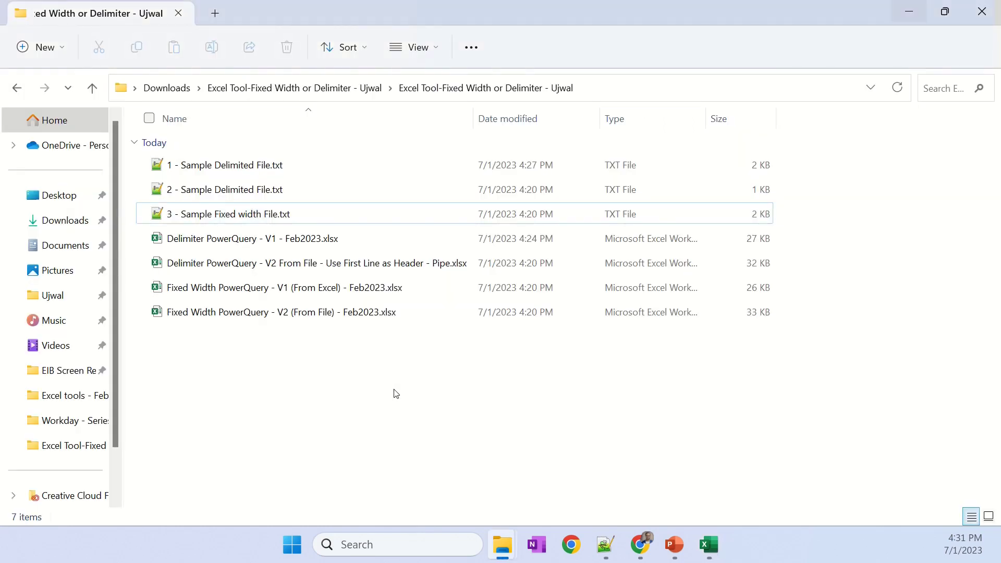
pyautogui.click(332, 319)
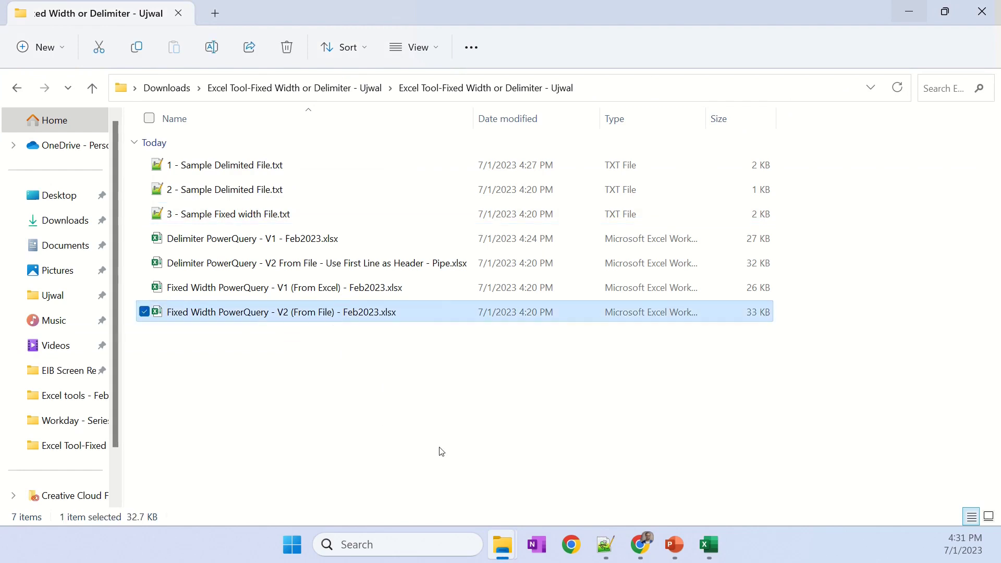
pyautogui.click(446, 434)
pyautogui.hotkey('alt', 'Tab')
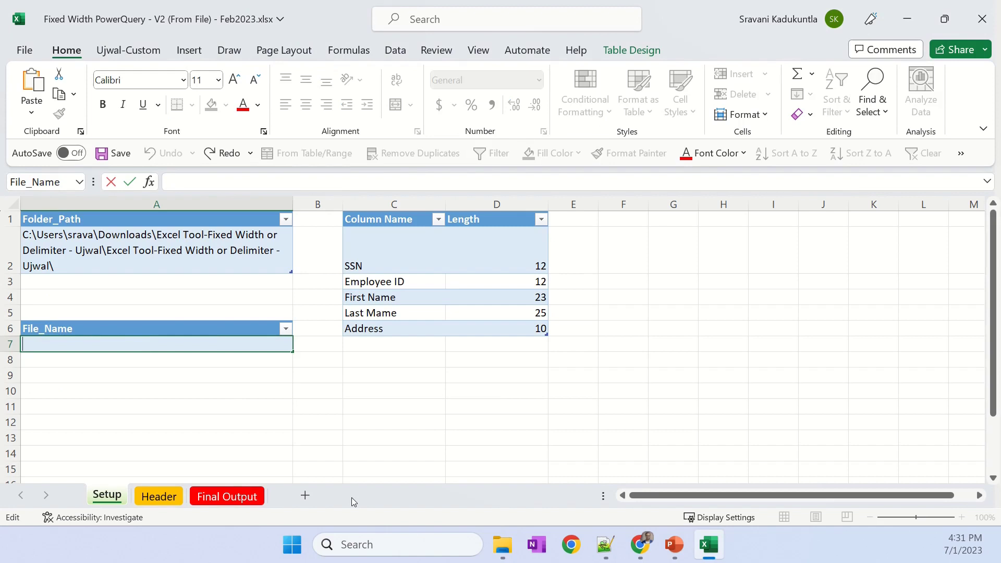
pyautogui.press('Return')
pyautogui.press('Up')
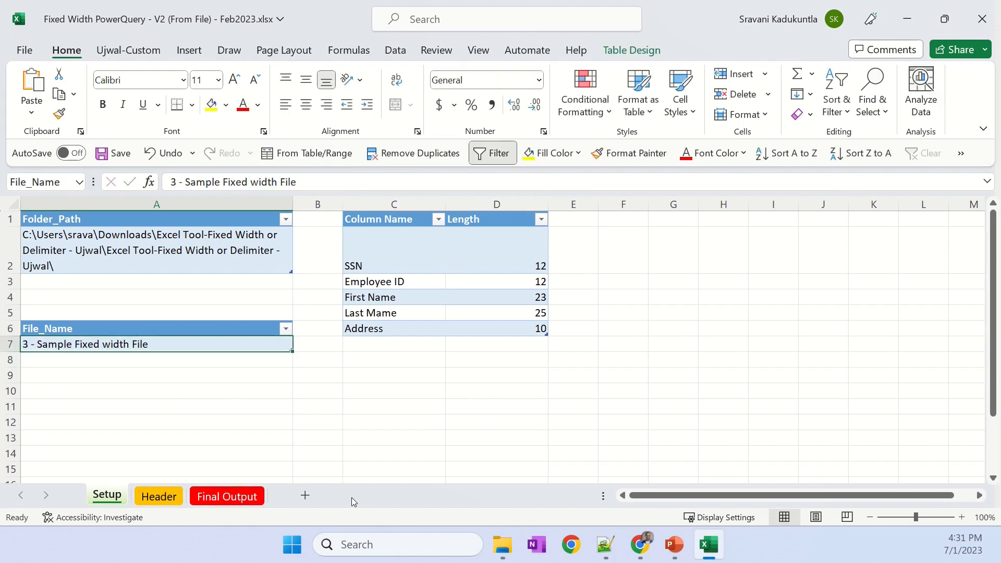
# Review the column names and lengths on the Setup sheet, then view the table on the Final Output sheet
pyautogui.moveTo(399, 255); pyautogui.dragTo(503, 329)
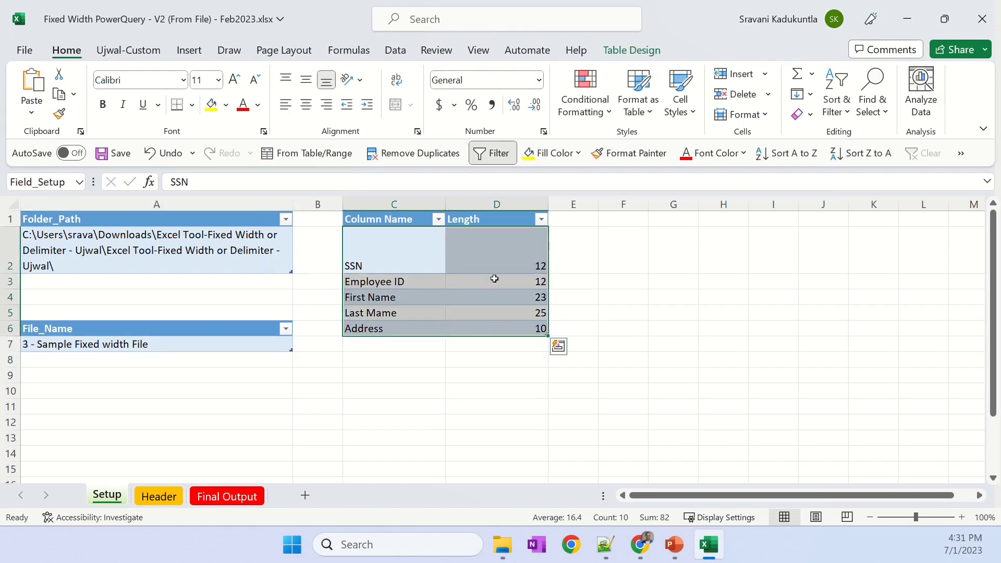
pyautogui.click(495, 264)
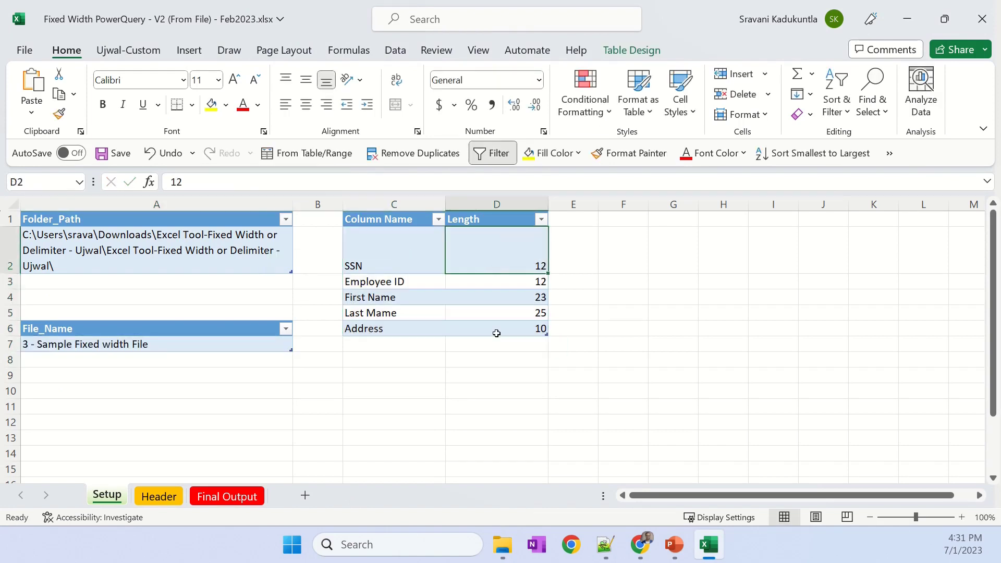
pyautogui.click(214, 502)
pyautogui.click(224, 363)
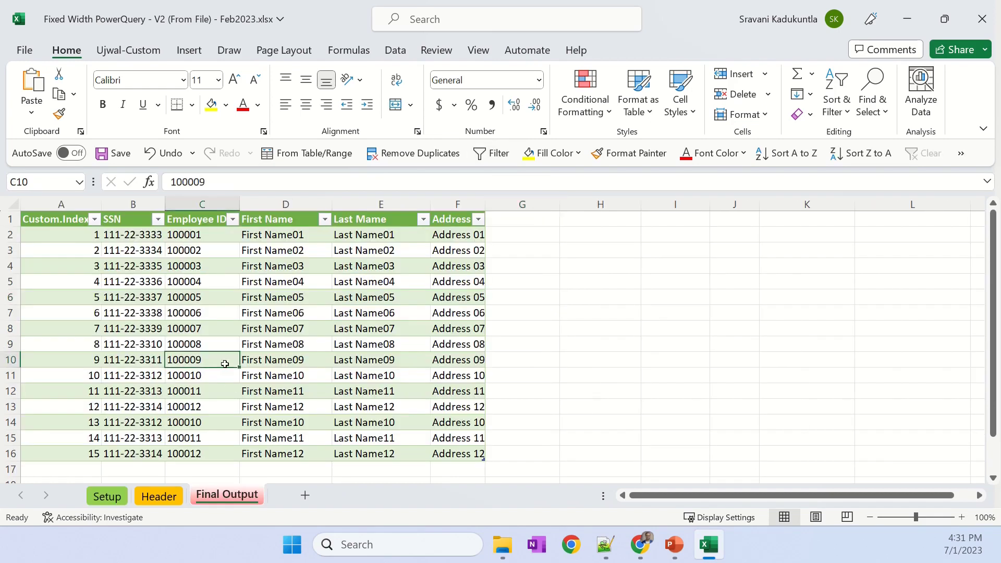
# Delete every record row below the first one from the table on the Final Output sheet
pyautogui.click(9, 252)
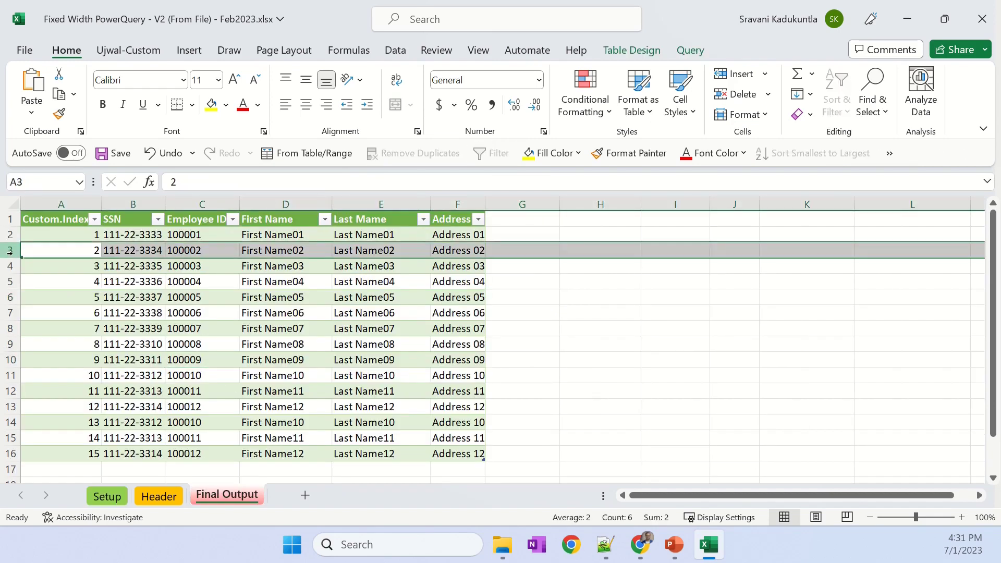
pyautogui.hotkey('ctrl', 'shift', 'Down')
pyautogui.rightClick(311, 303)
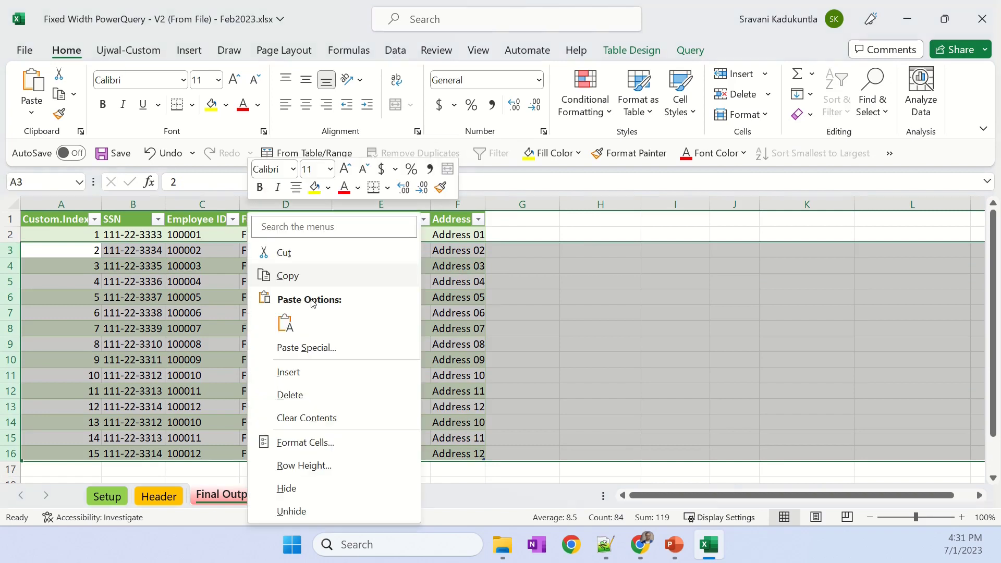
pyautogui.click(290, 395)
pyautogui.click(207, 234)
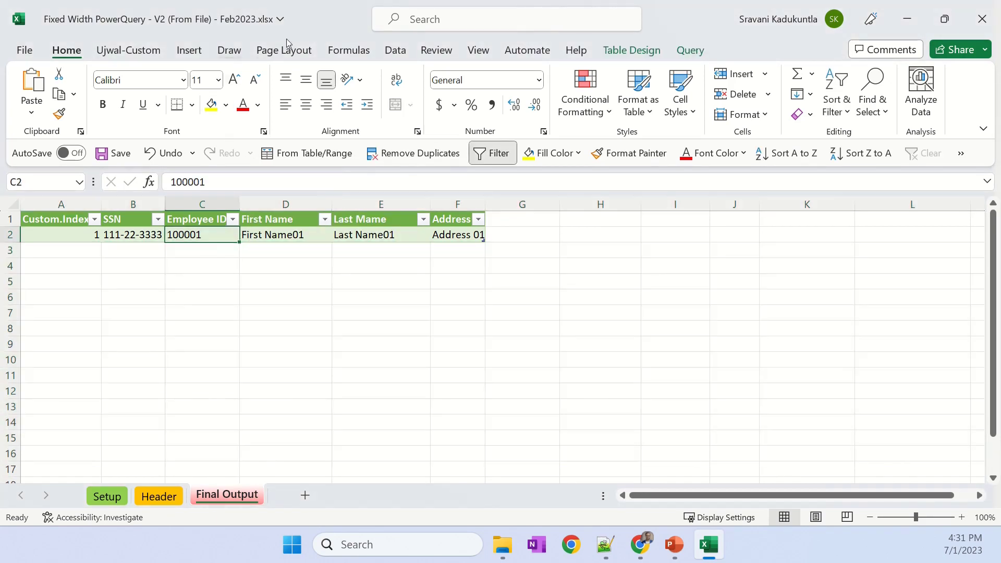
# Refresh all queries to rebuild the Final Output table from the fixed-width text file
pyautogui.click(397, 52)
pyautogui.click(136, 81)
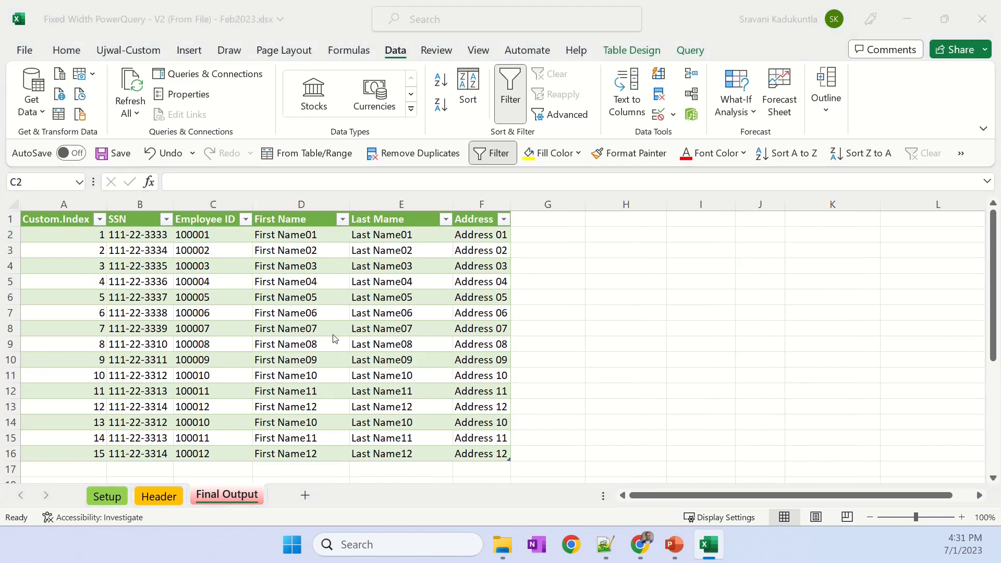
# Open 3 - Sample Fixed width File.txt from the folder in Notepad++ and copy all its records
pyautogui.hotkey('alt', 'Tab')
pyautogui.doubleClick(300, 215)
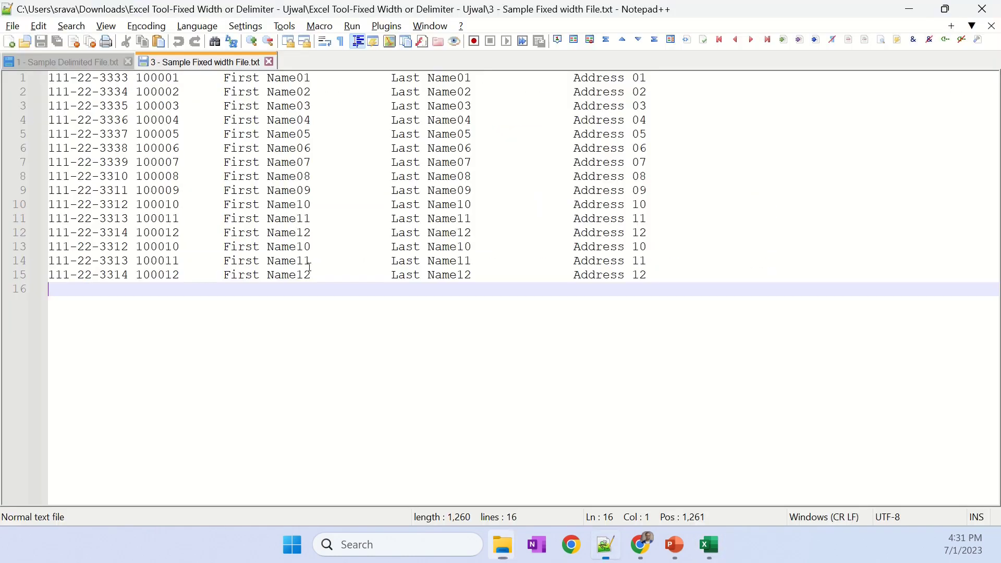
pyautogui.hotkey('ctrl', 'a')
pyautogui.hotkey('ctrl', 'c')
pyautogui.click(450, 323)
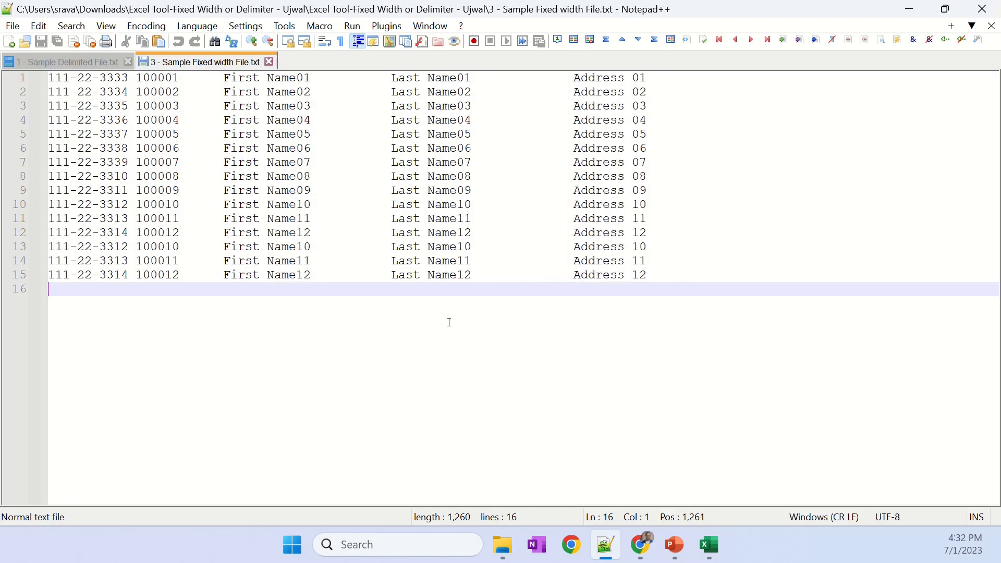
# Paste the copied records five times below the existing lines of the fixed-width text file
pyautogui.press('Return')
pyautogui.hotkey('ctrl', 'v')
pyautogui.hotkey('ctrl', 'z')
pyautogui.press('Up')
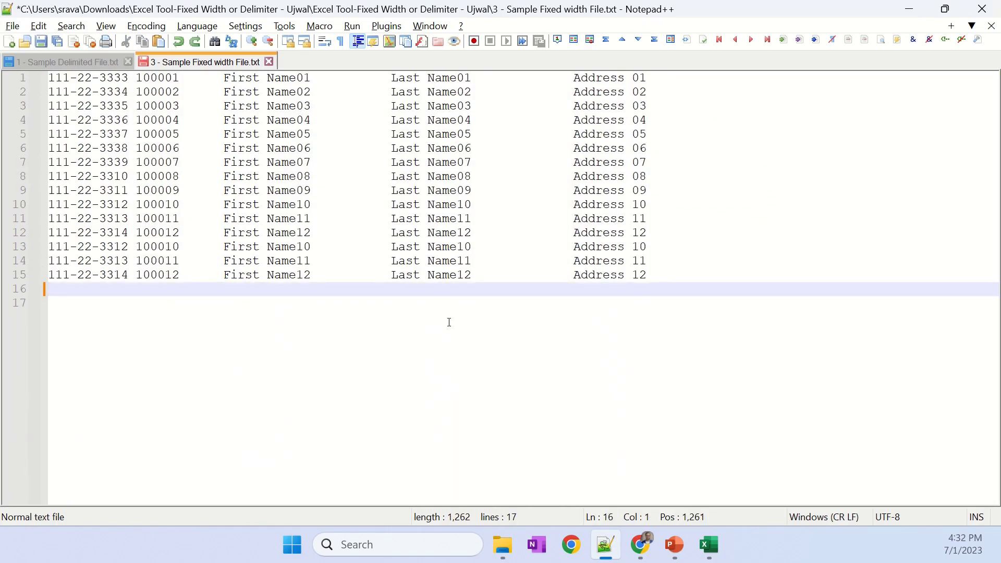
pyautogui.hotkey('ctrl', 'v')
pyautogui.hotkey('ctrl', 'v')
pyautogui.hotkey('ctrl', 'v')
pyautogui.hotkey('ctrl', 'v')
pyautogui.hotkey('ctrl', 'v')
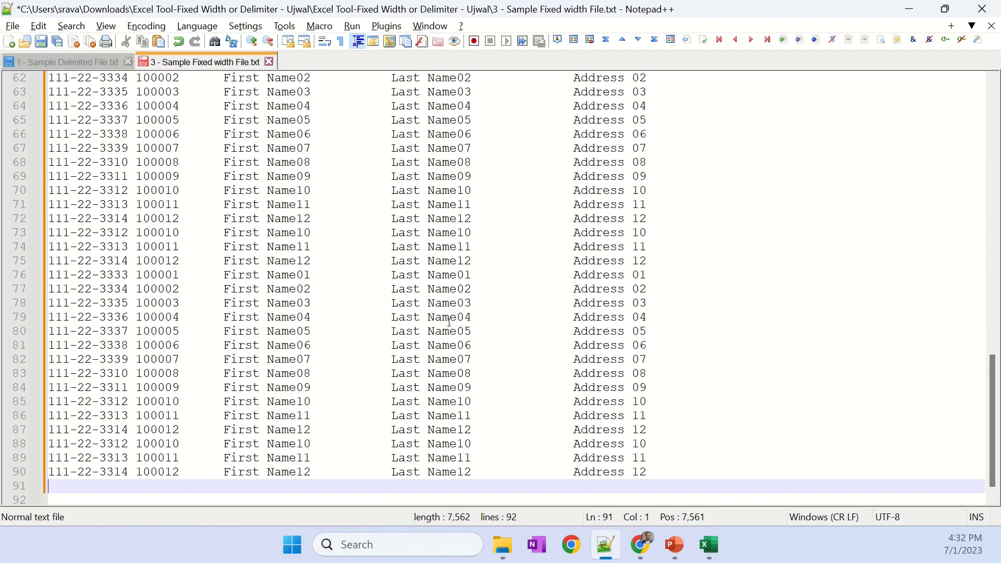
# Save the extended fixed-width text file and refresh all queries in the Fixed Width V2 (From File) Excel workbook to load its records
pyautogui.hotkey('ctrl', 's')
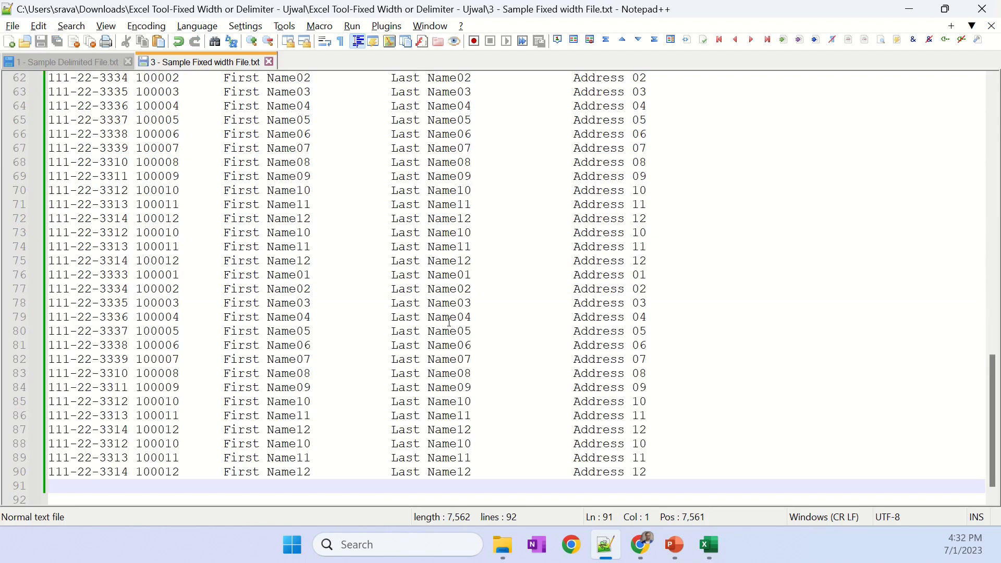
pyautogui.hotkey('alt', 'Tab')
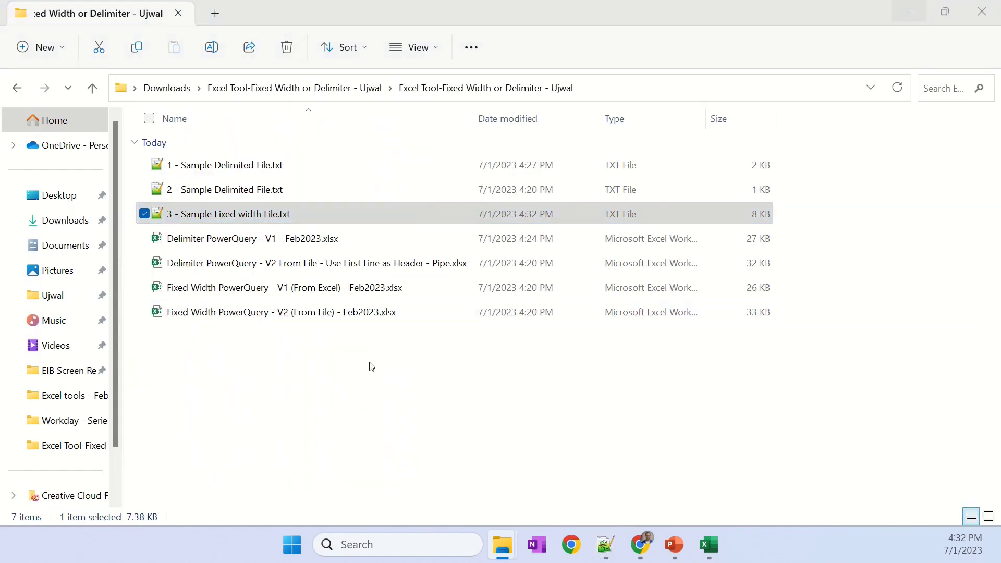
pyautogui.hotkey('alt', 'Tab')
pyautogui.click(324, 329)
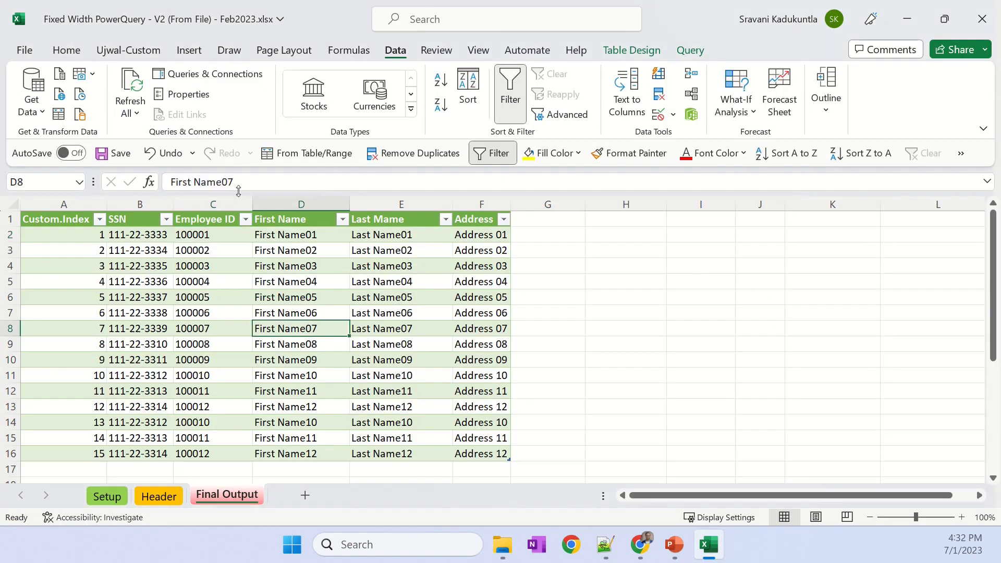
pyautogui.click(142, 84)
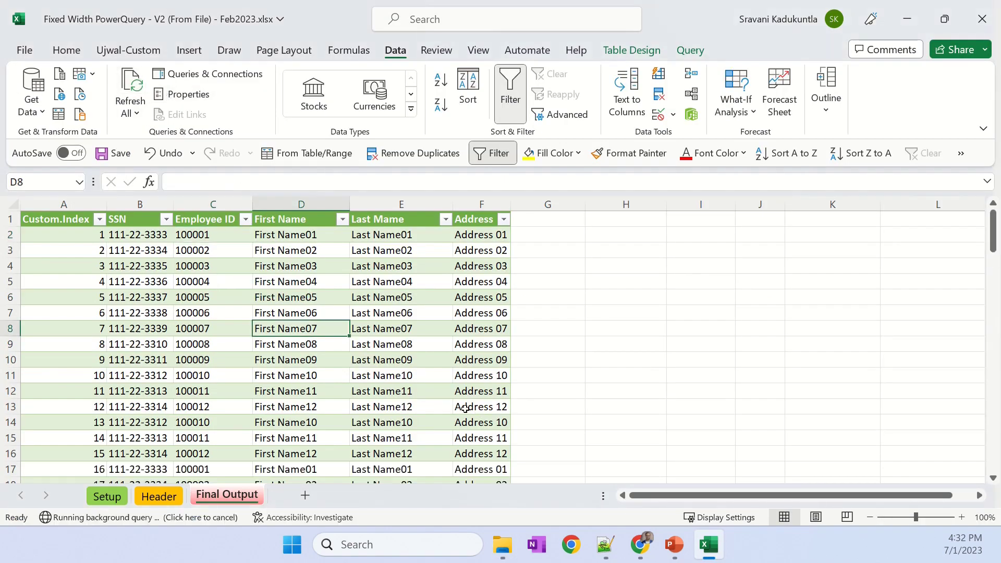
# Check the rows of the refreshed Final Output table down to its last record and return to its beginning
pyautogui.scroll(-6, 452, 401)
pyautogui.scroll(-20, 452, 401)
pyautogui.scroll(2, 452, 401)
pyautogui.scroll(-3, 451, 400)
pyautogui.scroll(20, 452, 400)
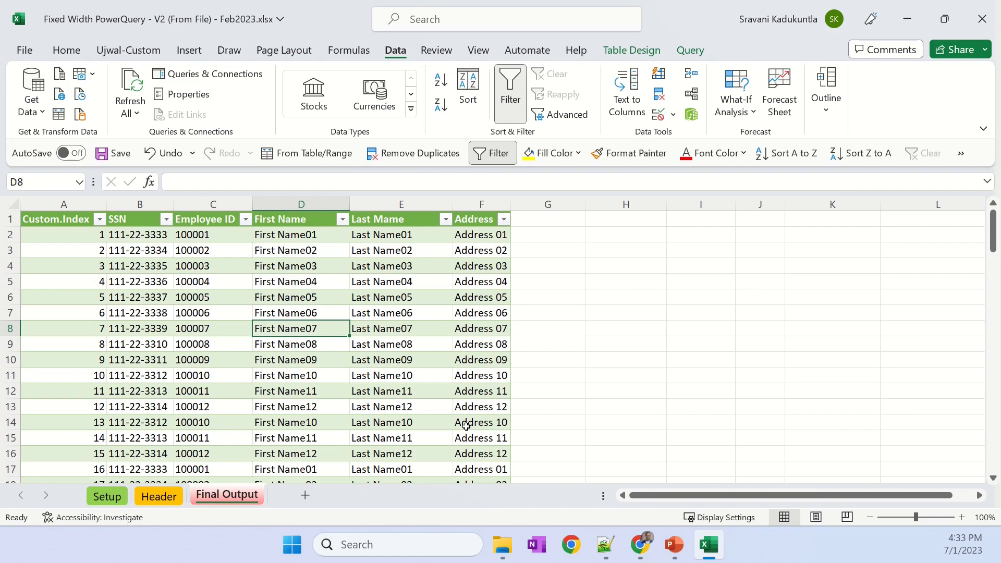
pyautogui.click(480, 360)
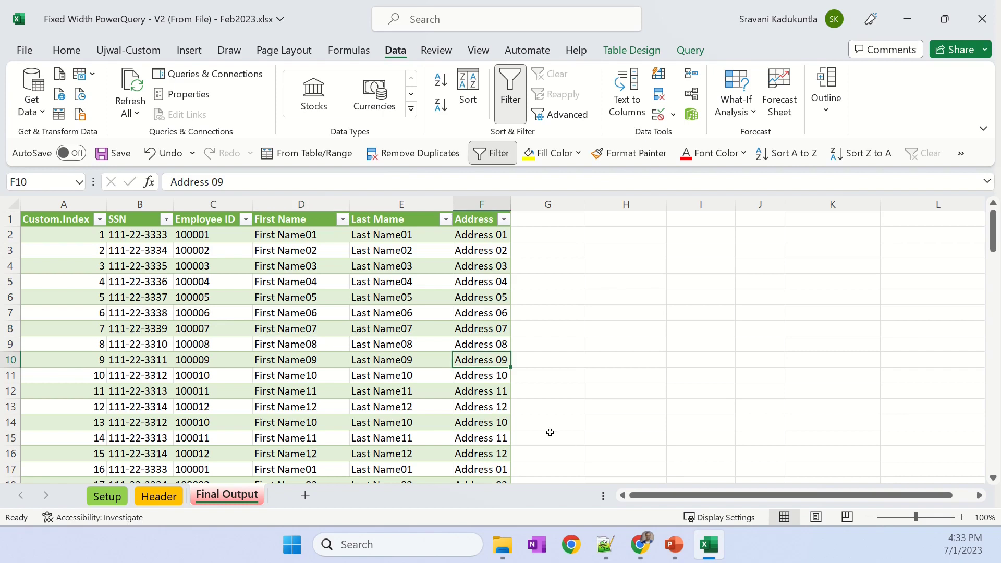